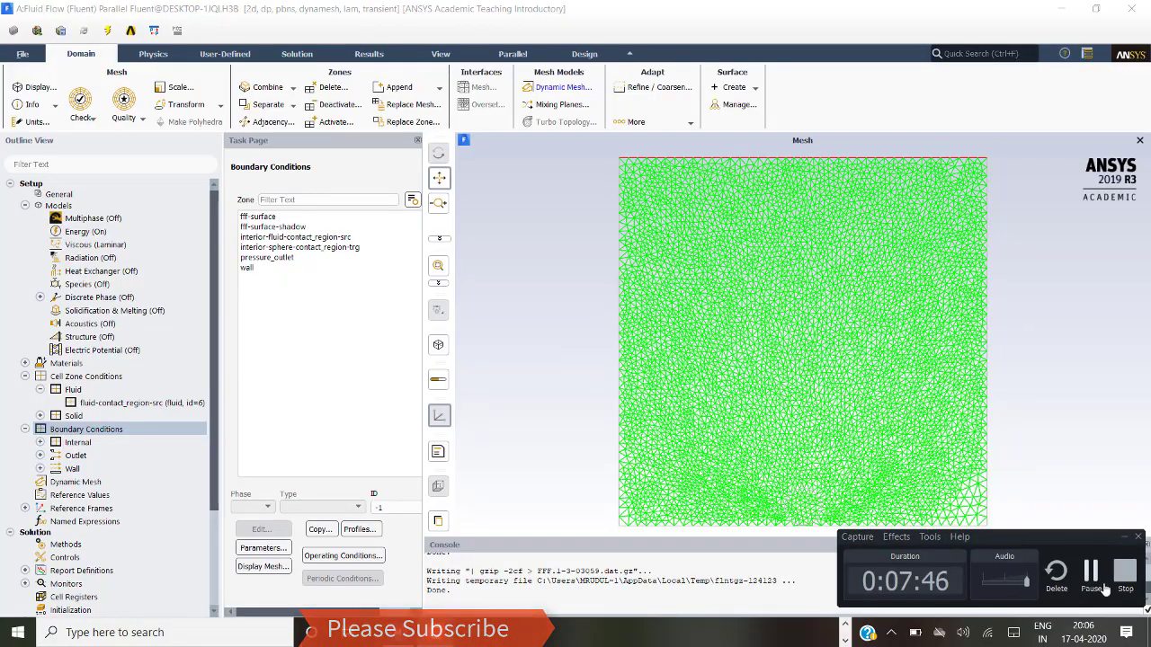
pyautogui.click(1119, 571)
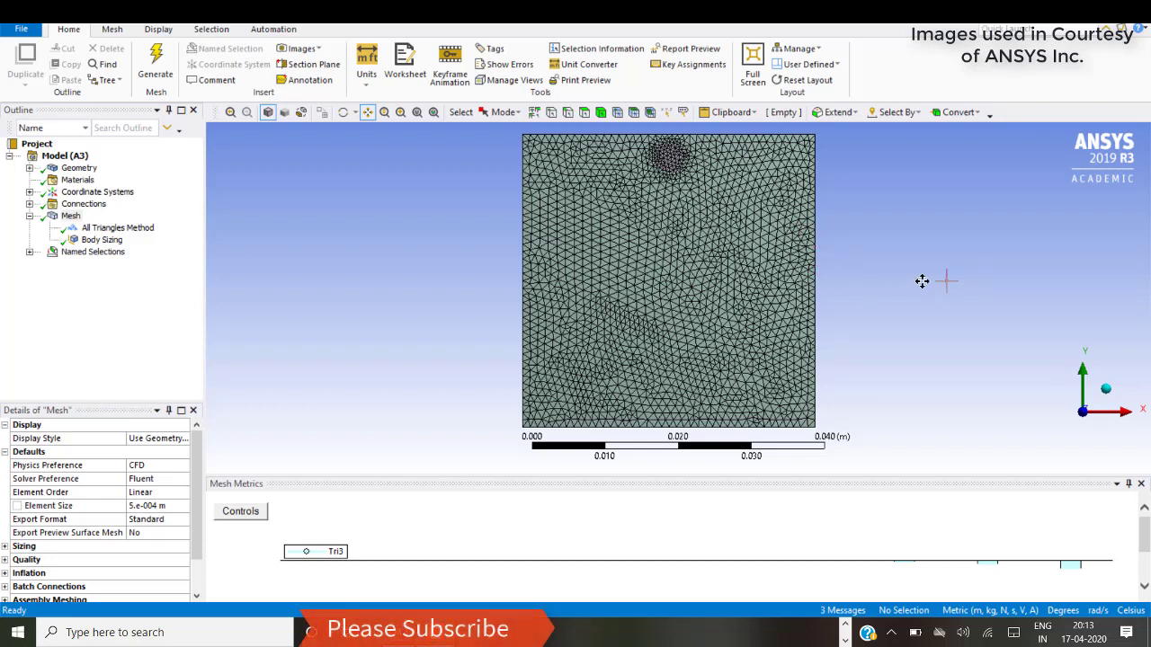
# Step: Review the All Triangles Method and the control types that can be inserted under Mesh
pyautogui.click(110, 231)
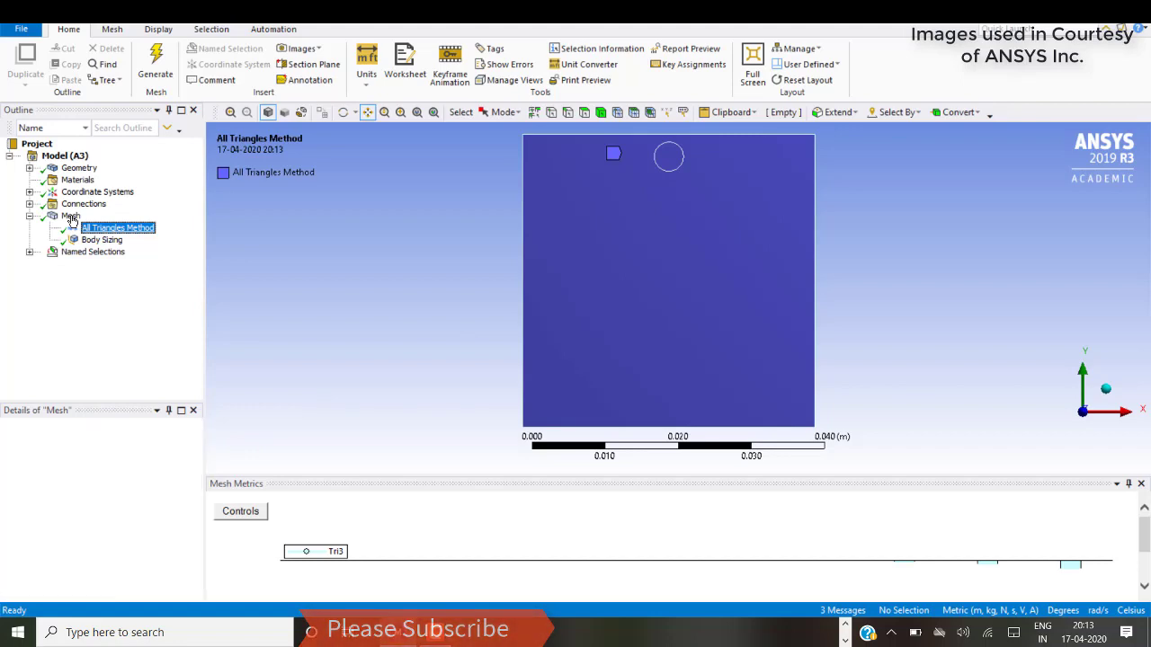
pyautogui.click(71, 217)
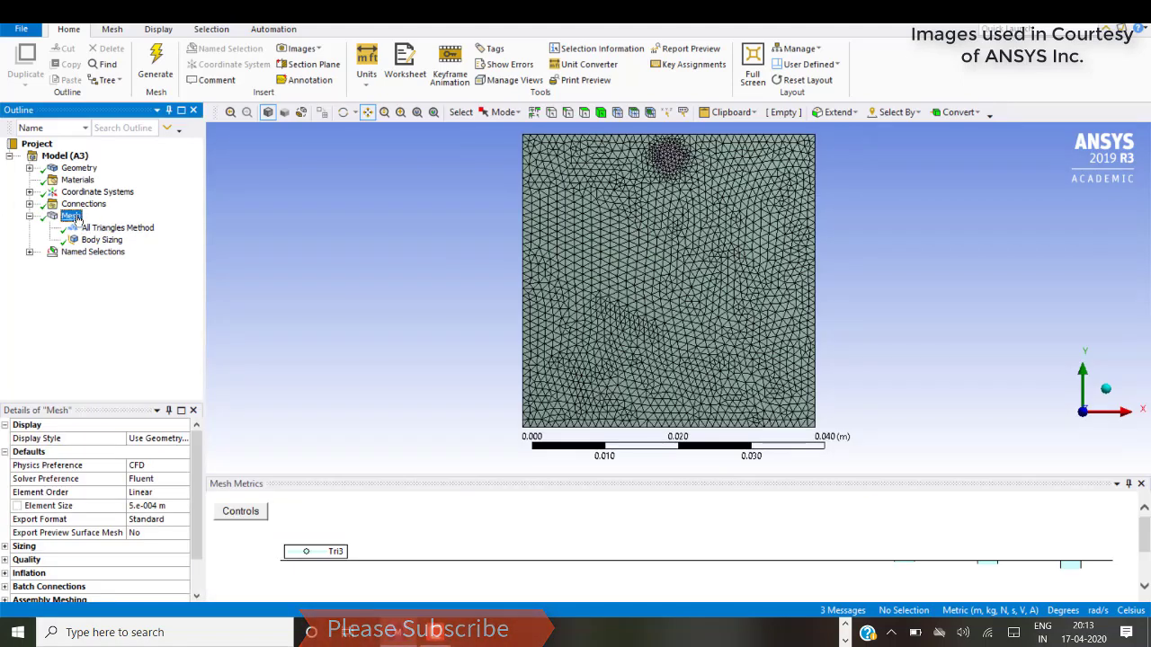
pyautogui.rightClick(77, 218)
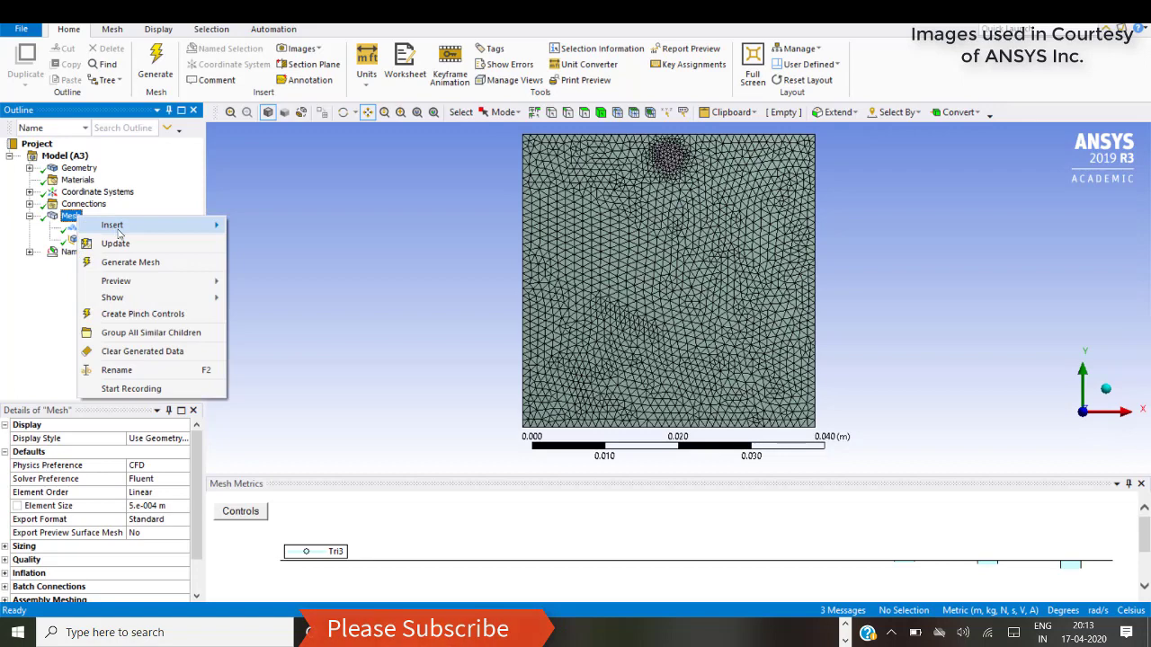
pyautogui.moveTo(112, 225)
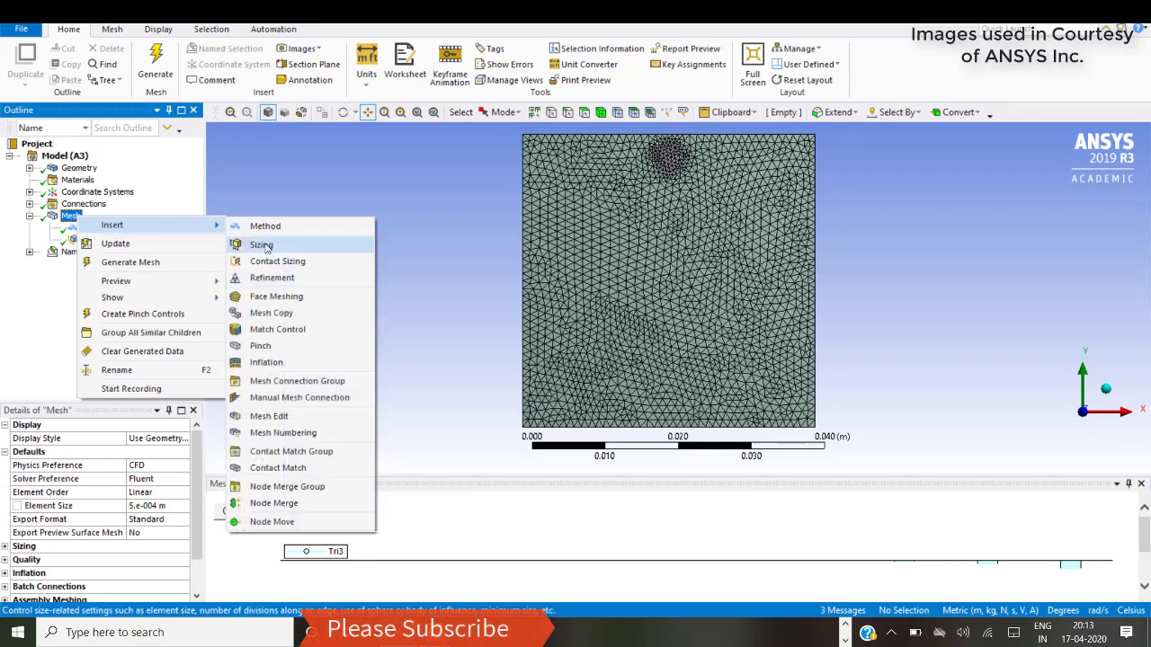
pyautogui.click(341, 200)
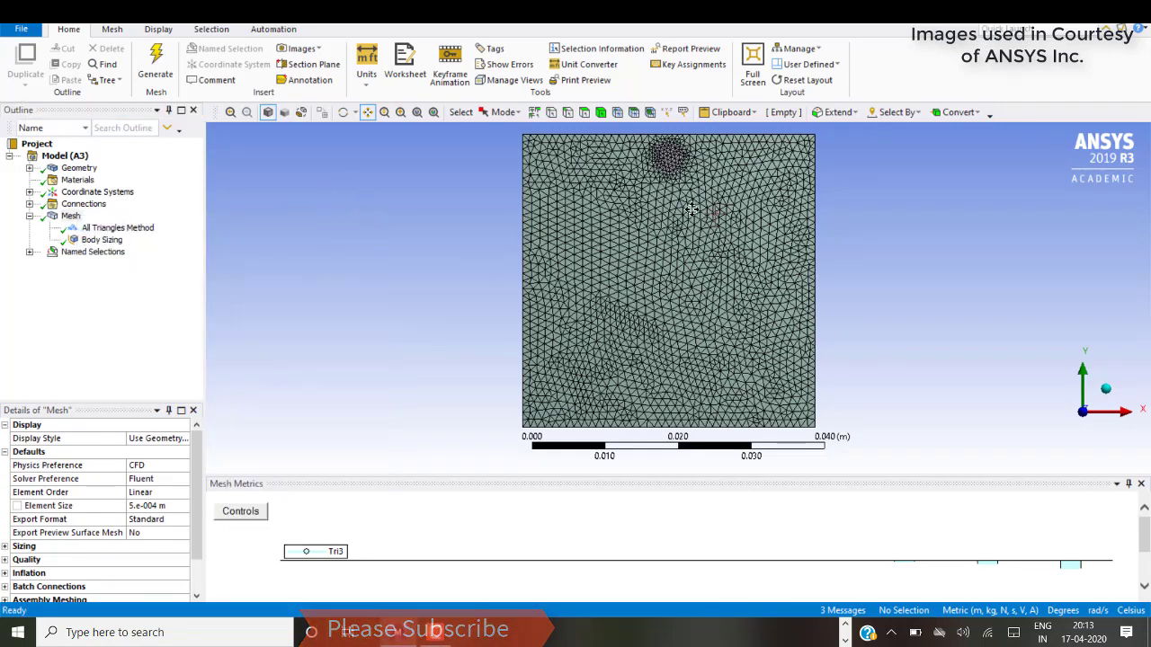
# Step: Compare the Body Sizing control's scope and settings with the generated mesh around the circle
pyautogui.click(102, 240)
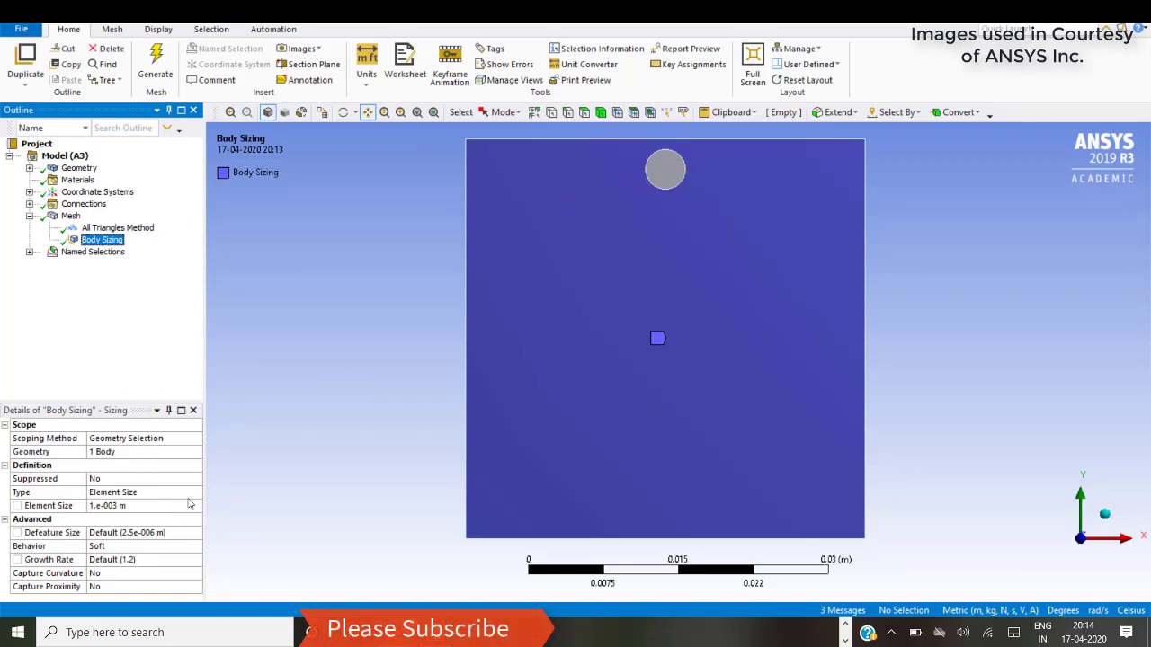
pyautogui.click(71, 217)
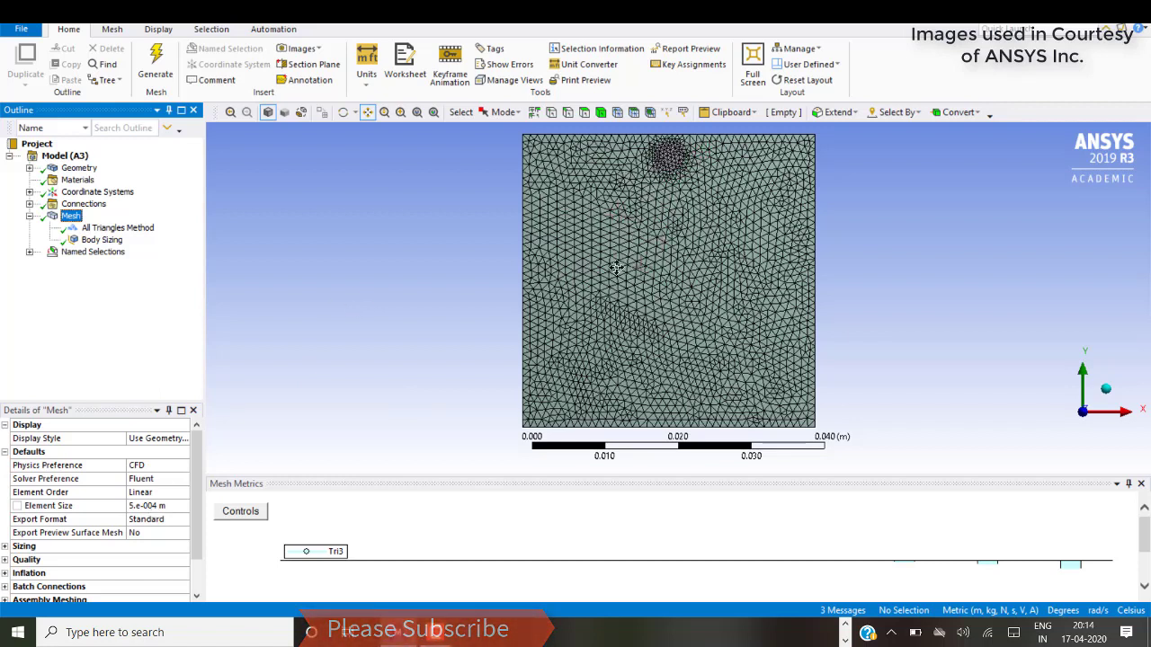
pyautogui.click(98, 240)
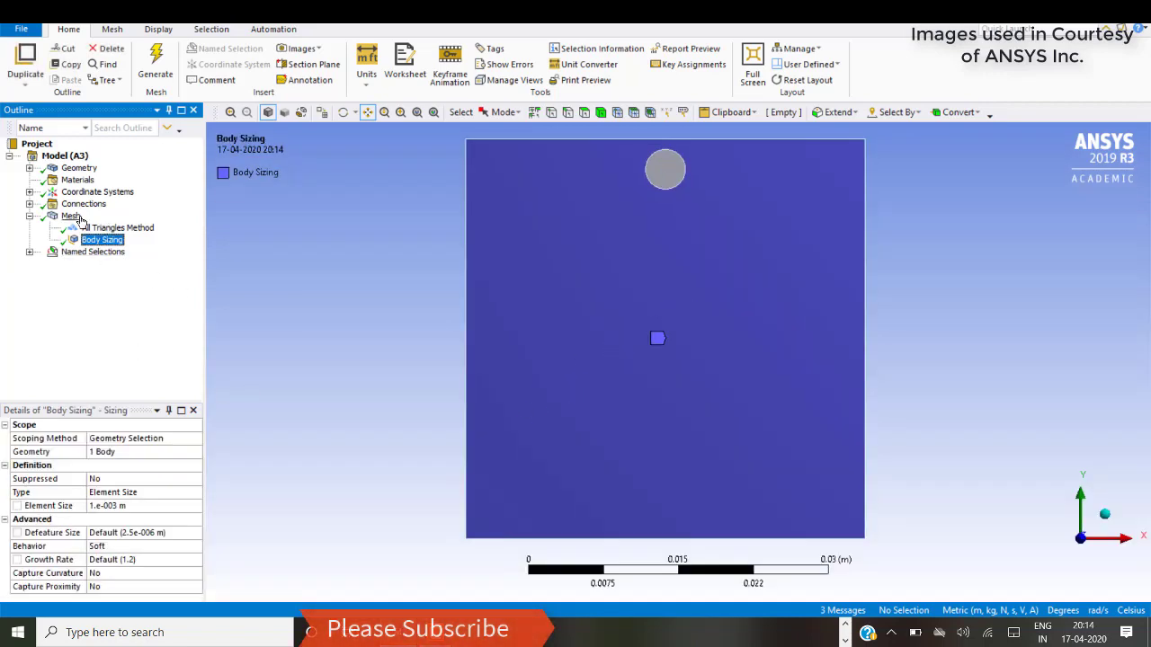
pyautogui.click(72, 217)
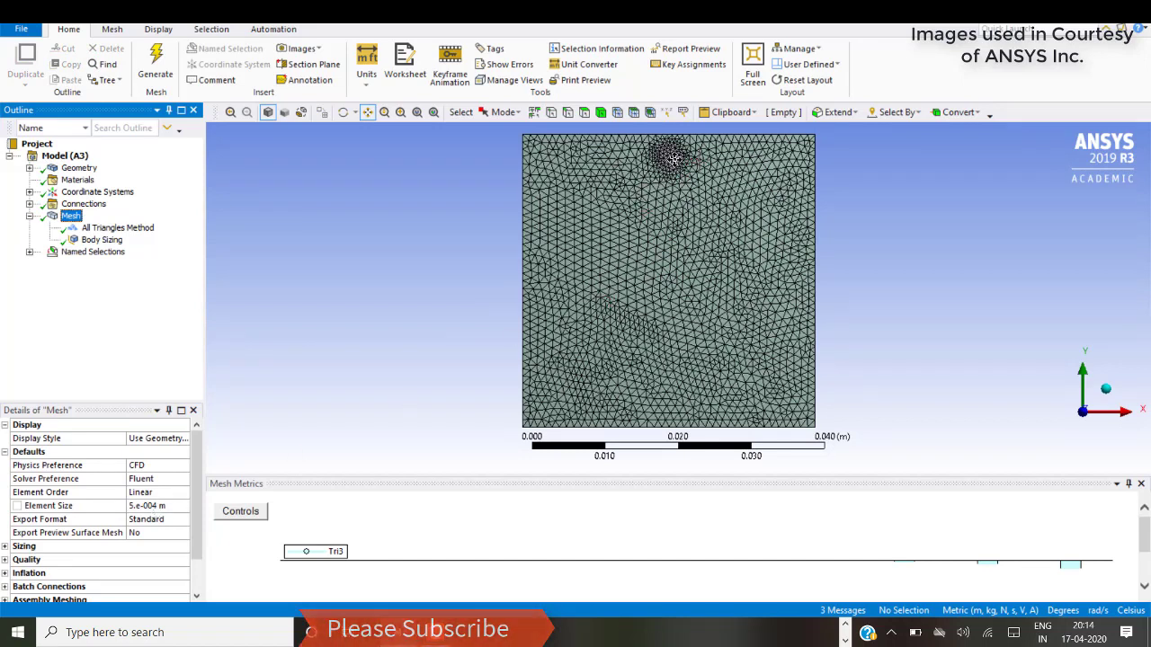
# Step: Review the Pressure_Outlet named selection, pick the domain's top edge and check the named-selection option for it without creating one
pyautogui.click(29, 253)
pyautogui.click(109, 263)
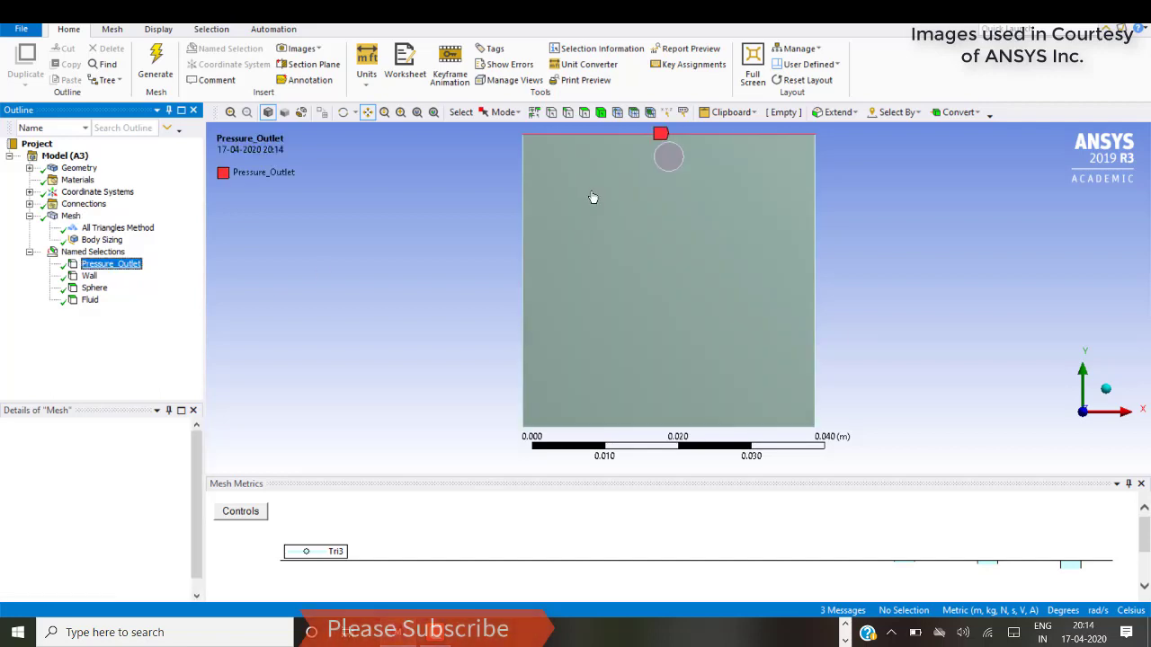
pyautogui.click(567, 112)
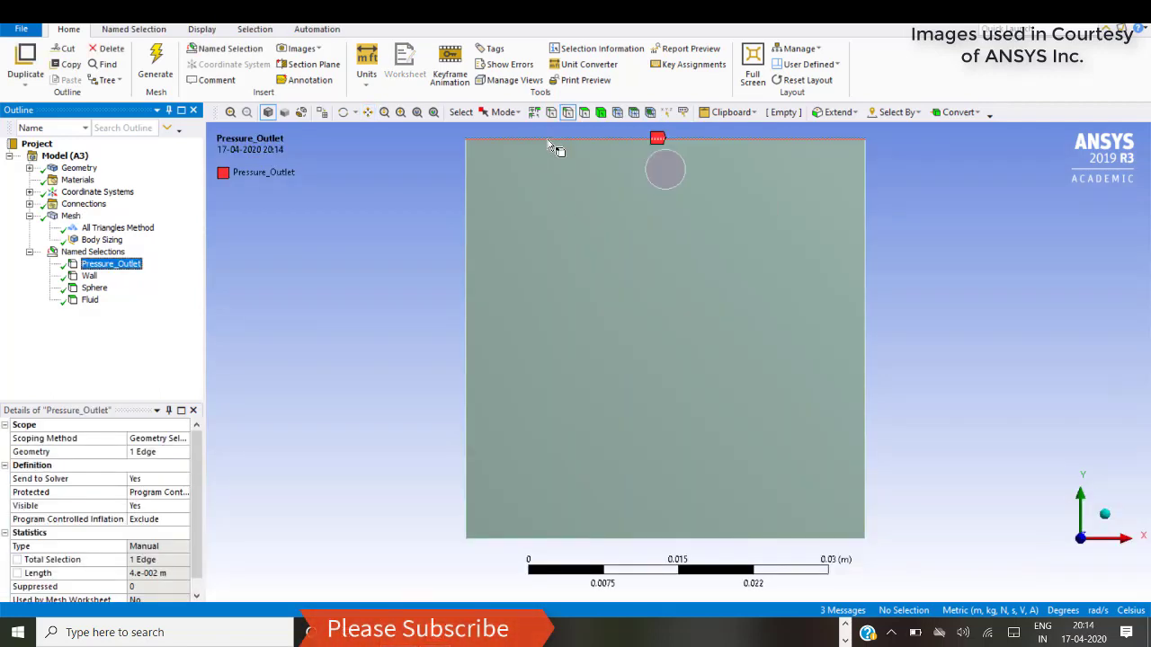
pyautogui.rightClick(550, 142)
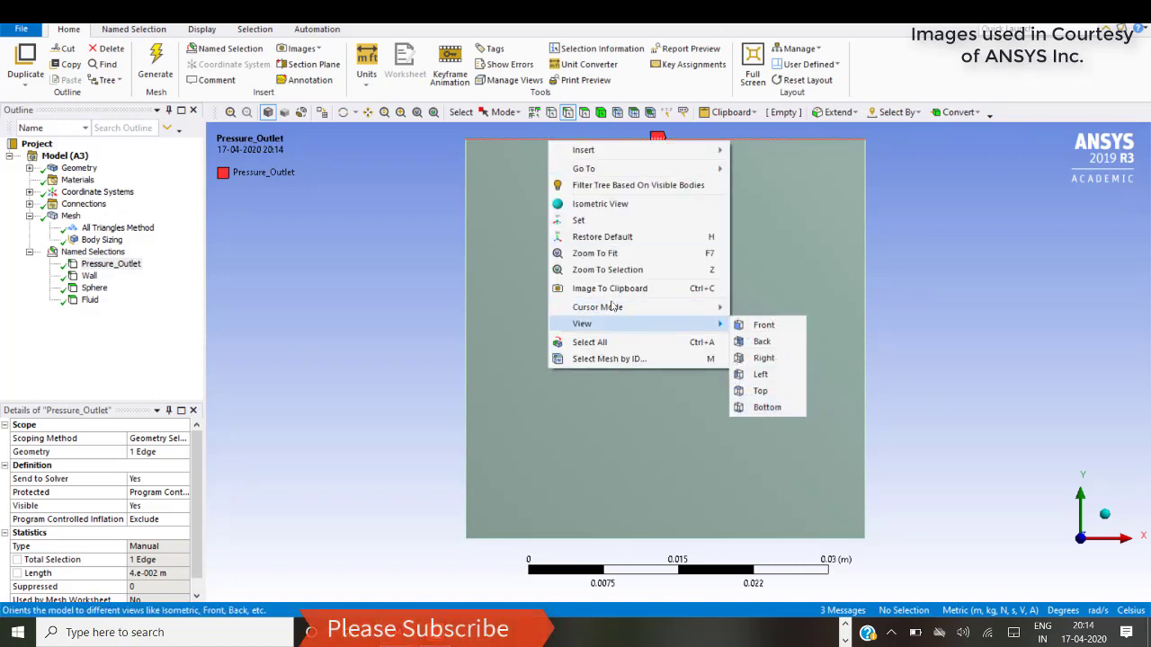
pyautogui.click(519, 139)
pyautogui.click(519, 140)
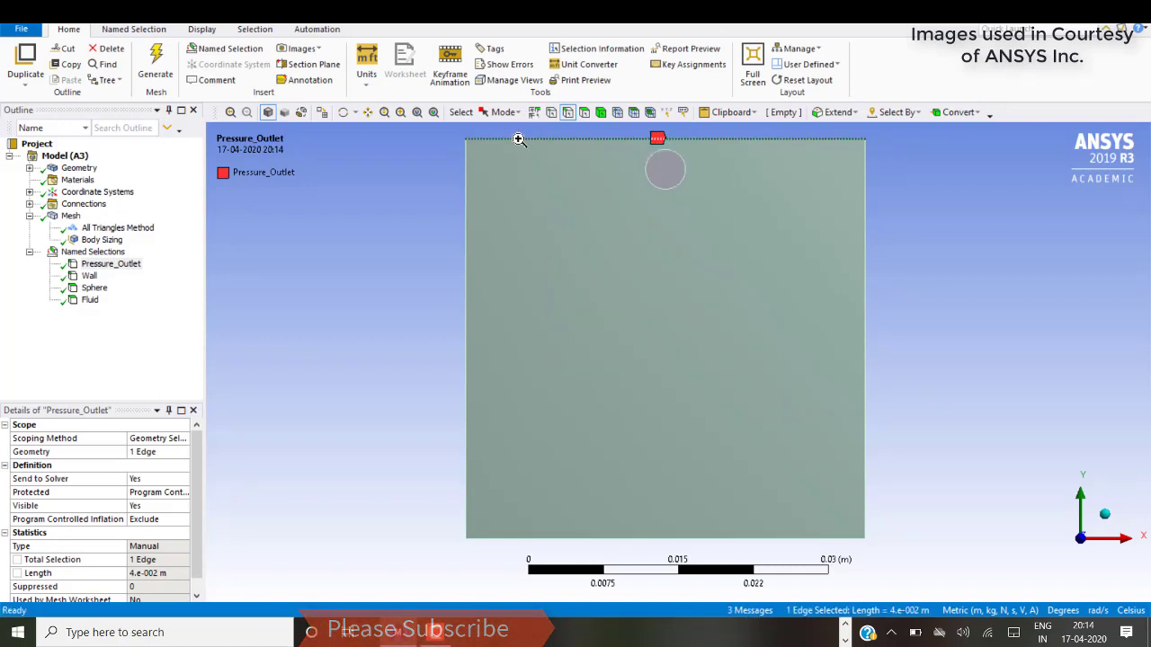
pyautogui.rightClick(519, 139)
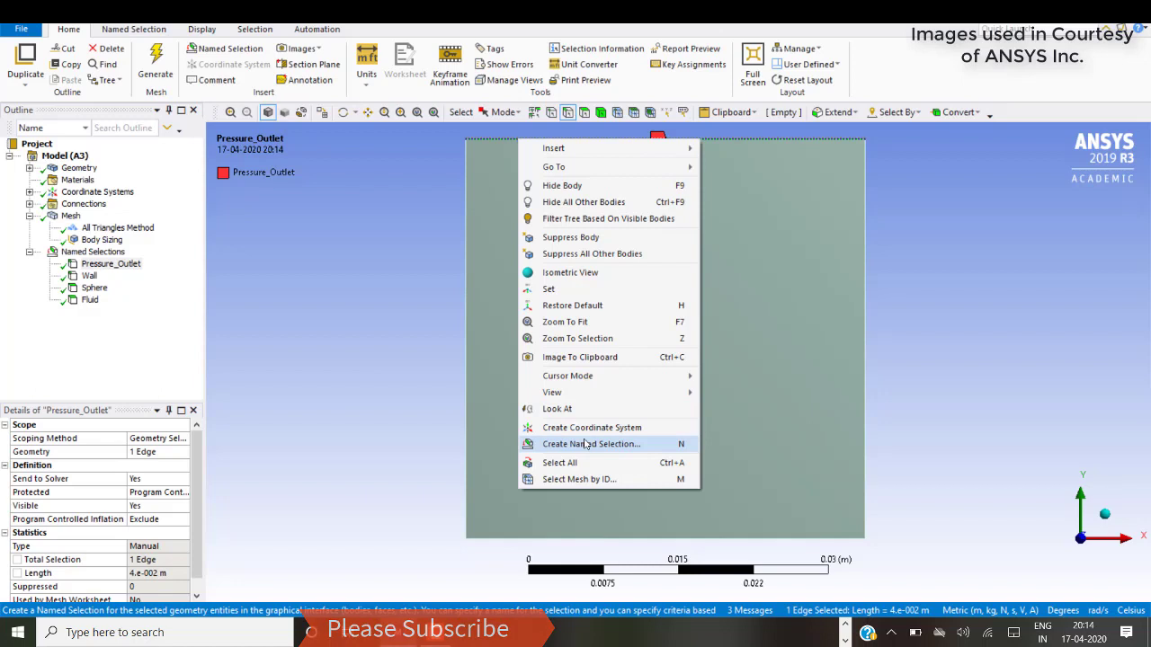
pyautogui.click(336, 421)
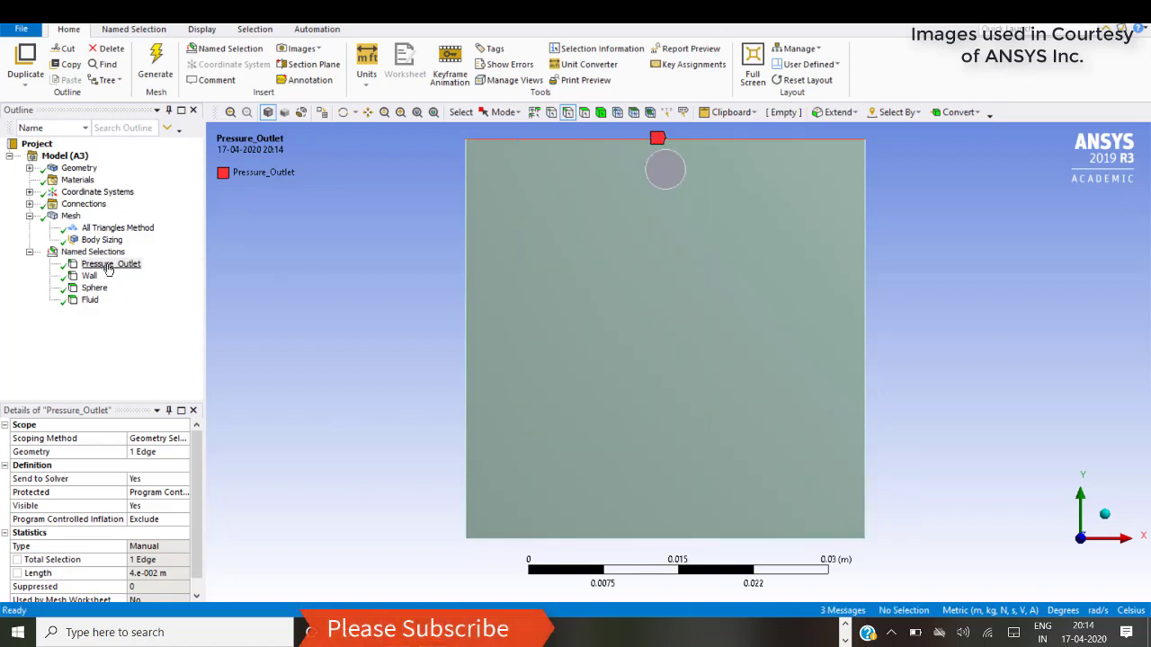
# Step: Review the Wall named selection and select the domain's left, bottom and right edges that make it up
pyautogui.click(89, 277)
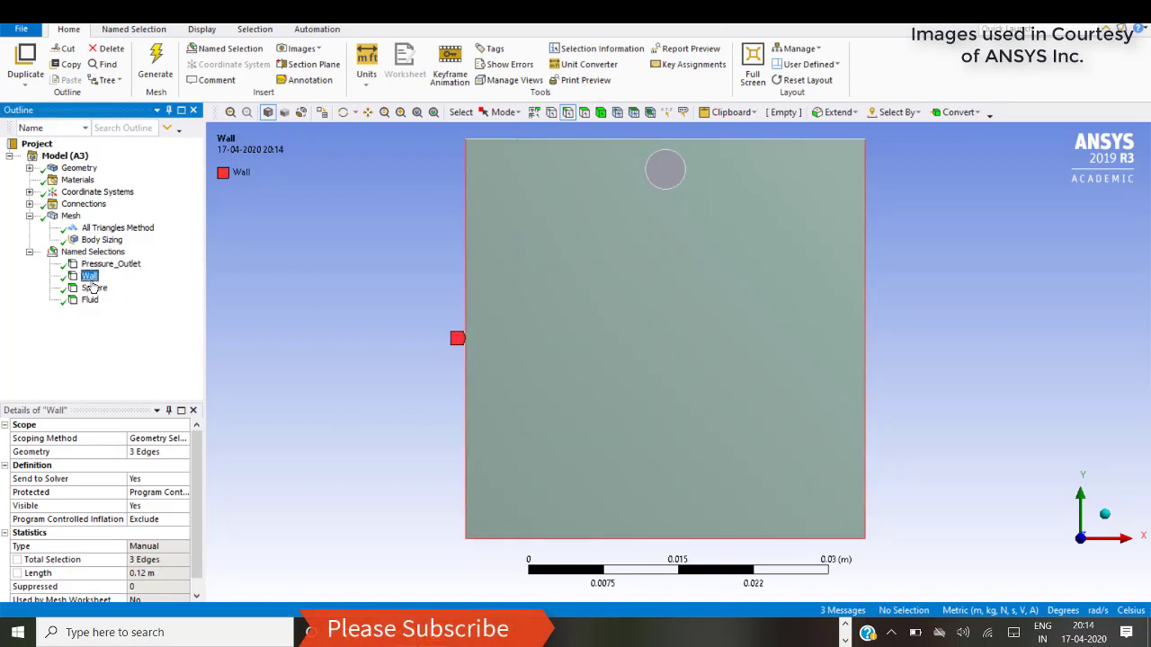
pyautogui.click(465, 376)
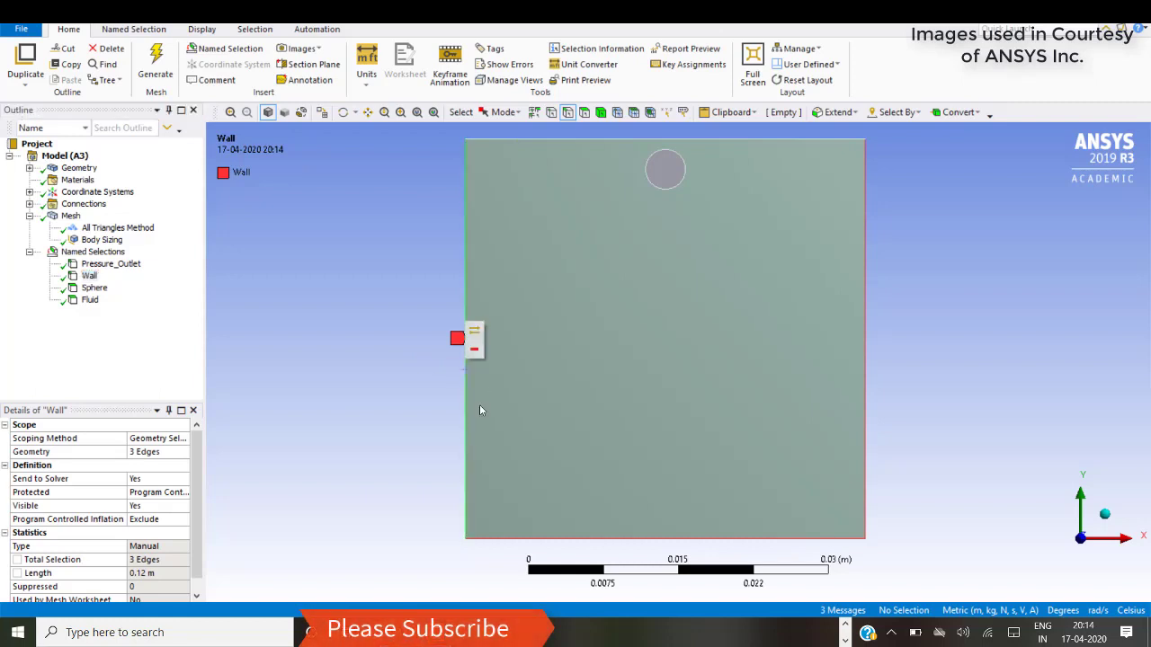
pyautogui.keyDown('ctrl'); pyautogui.click(534, 540); pyautogui.keyUp('ctrl')
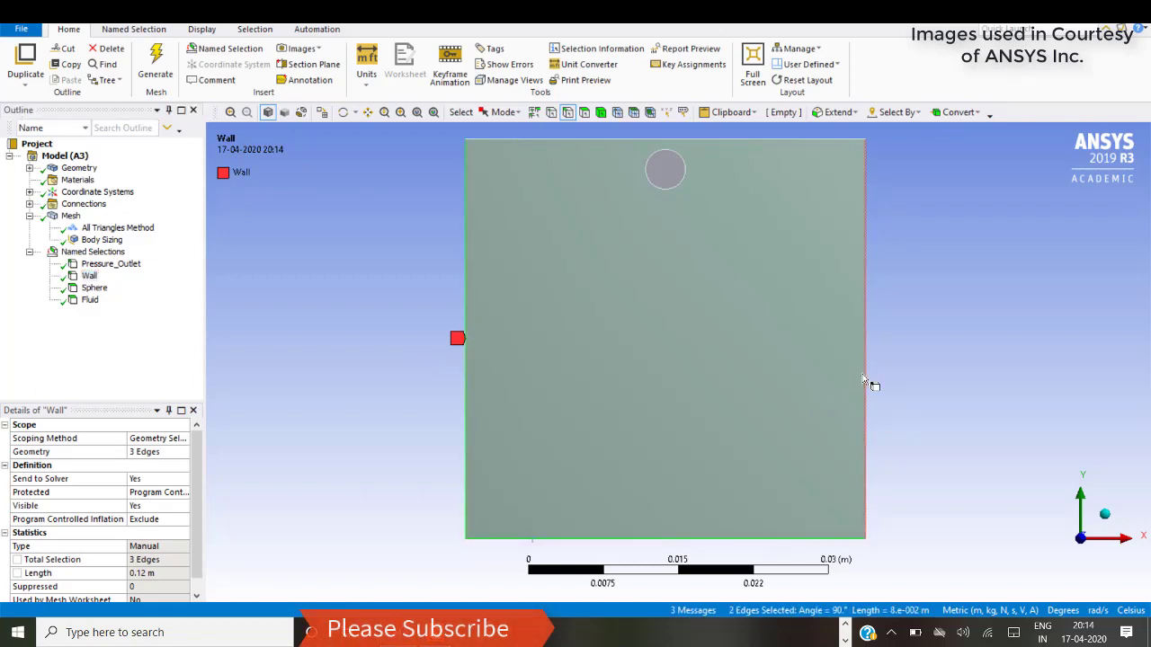
pyautogui.keyDown('ctrl'); pyautogui.click(863, 374); pyautogui.keyUp('ctrl')
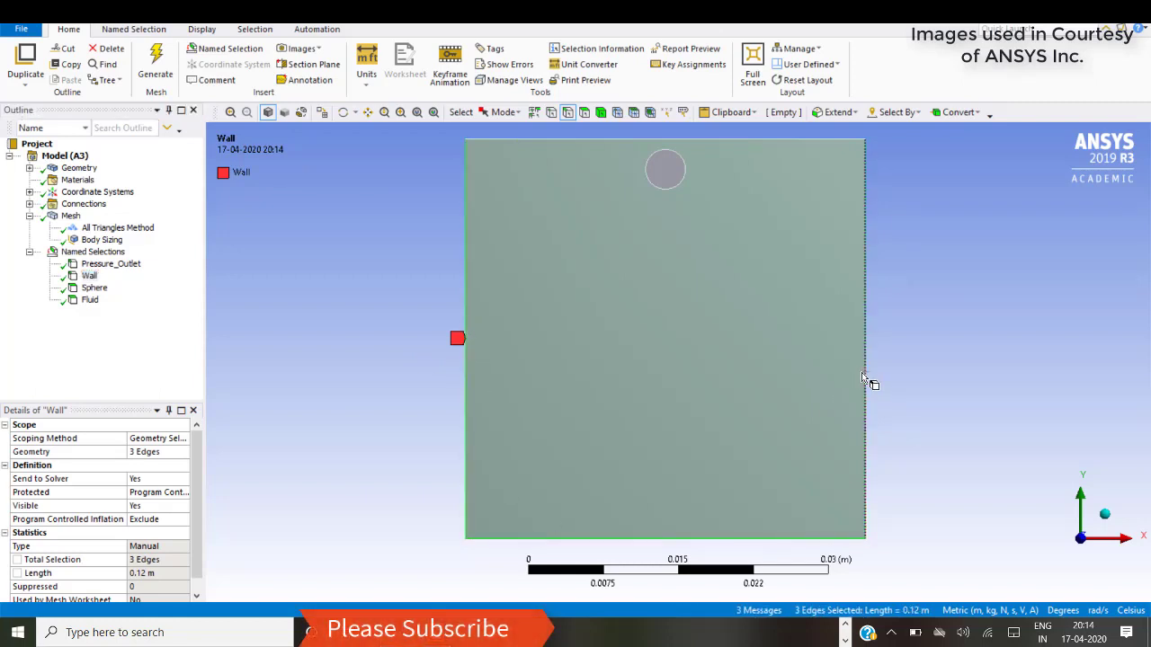
# Step: Review which faces the Sphere and Fluid named selections cover
pyautogui.click(91, 288)
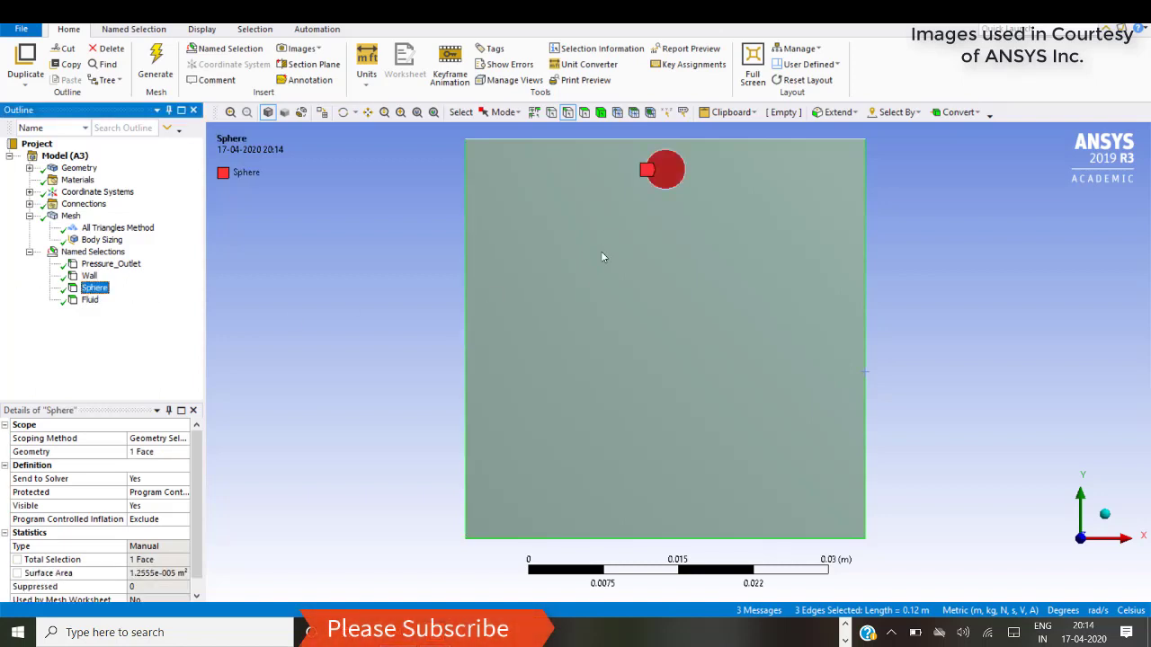
pyautogui.click(568, 113)
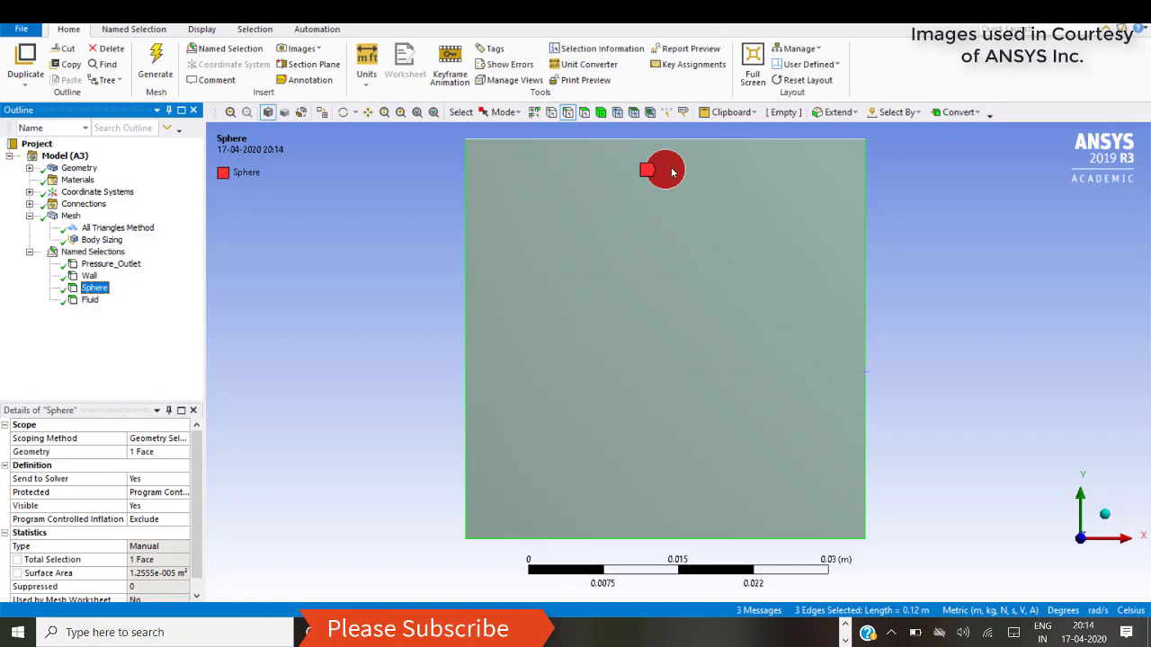
pyautogui.click(90, 300)
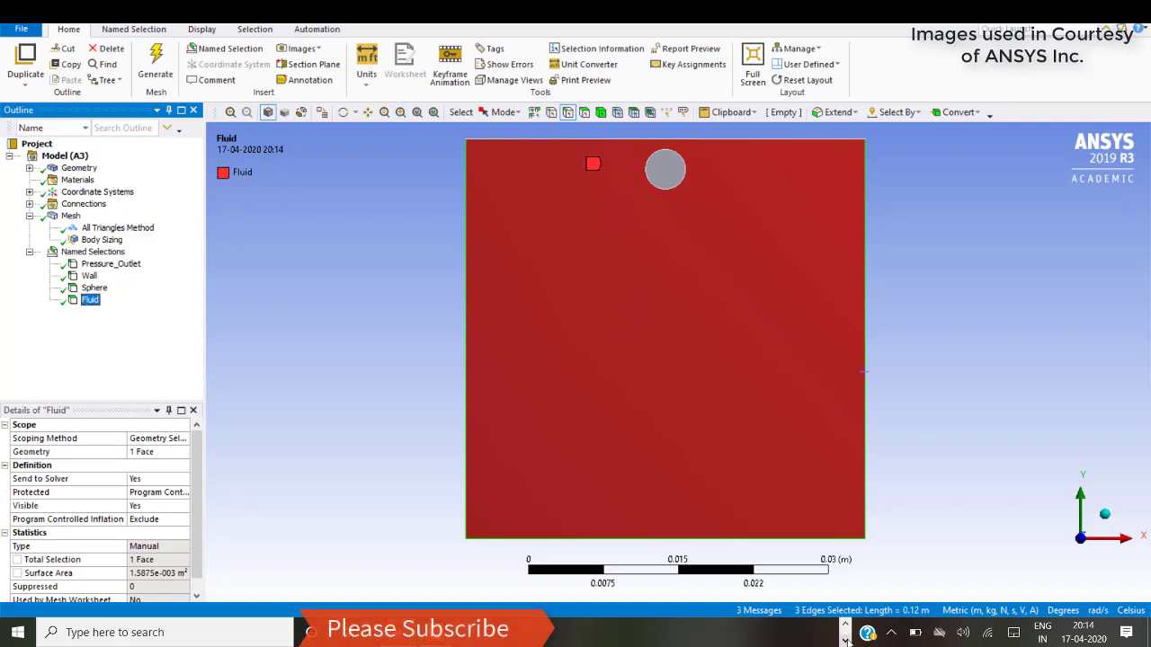
# Step: Switch to Fluent and review the general solver, time and gravity settings
pyautogui.click(847, 642)
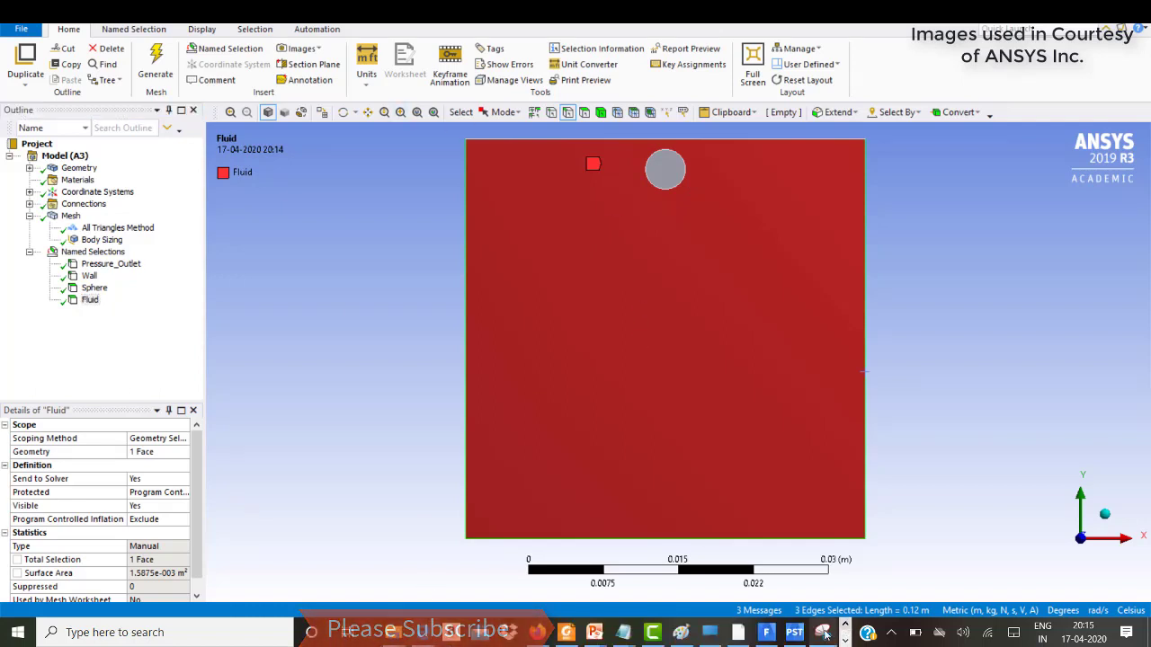
pyautogui.click(768, 635)
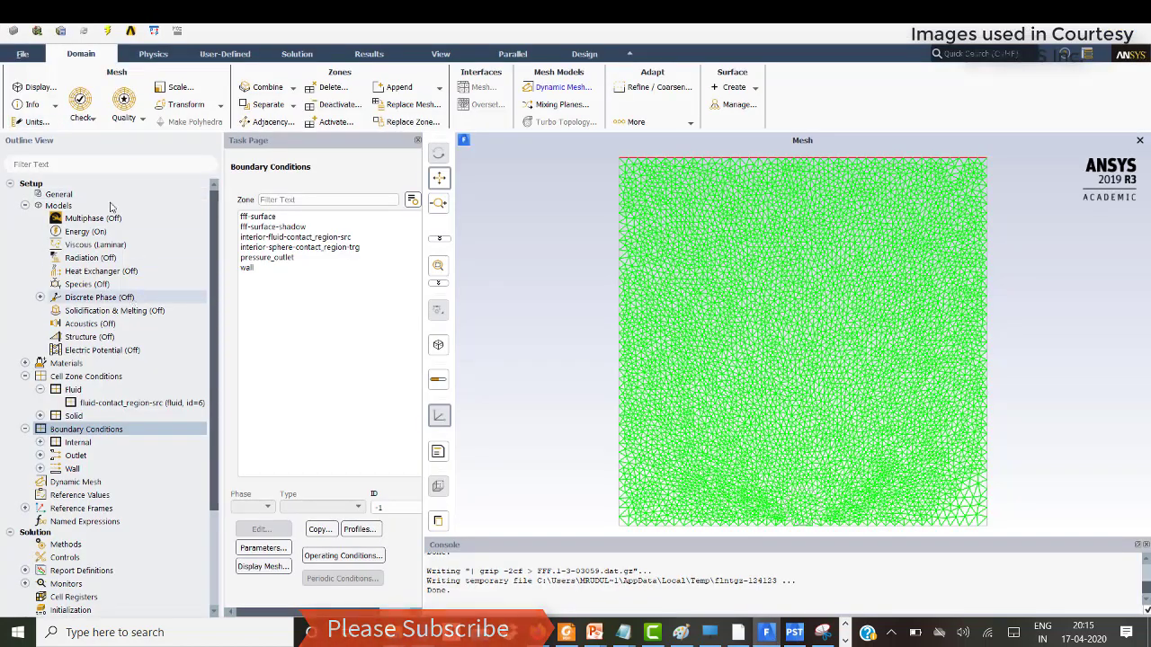
pyautogui.click(74, 196)
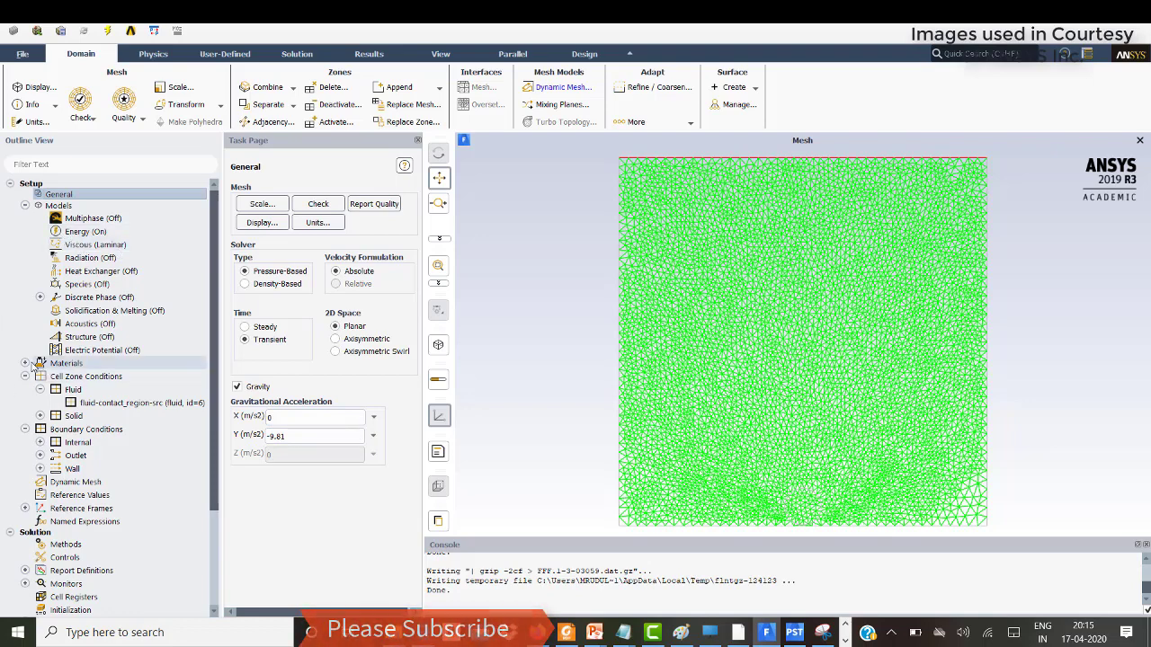
# Step: Review the materials list and locate water-liquid (h2o<l>) among the Fluent Database fluids, closing the dialogs without copying anything
pyautogui.doubleClick(63, 363)
pyautogui.doubleClick(59, 367)
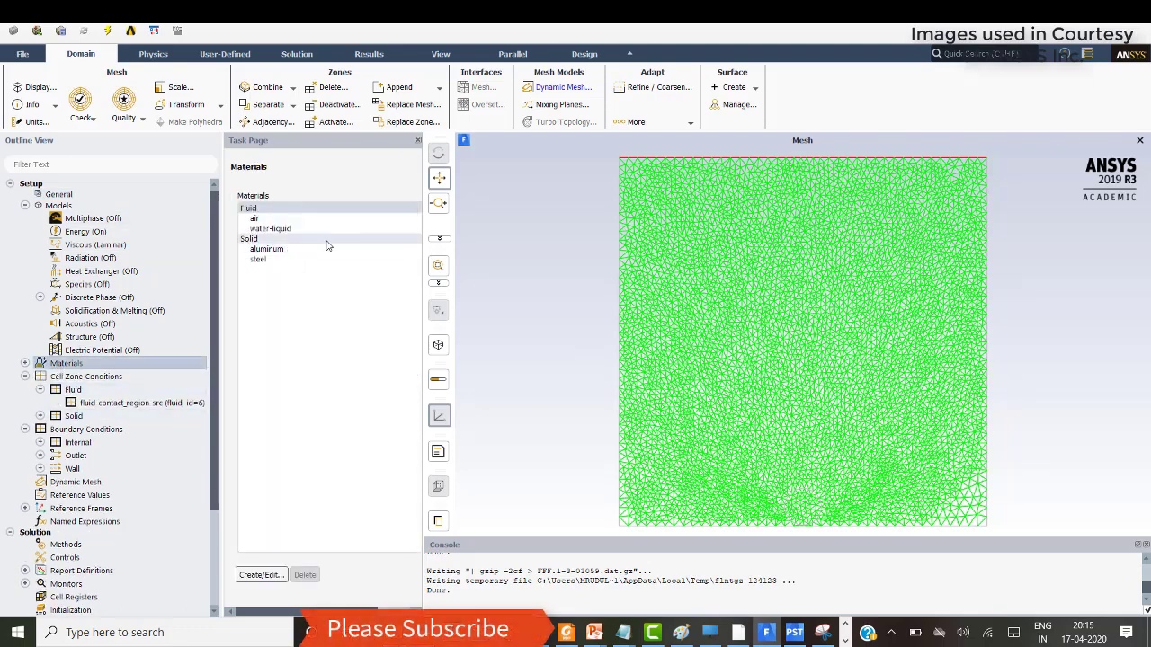
pyautogui.click(261, 575)
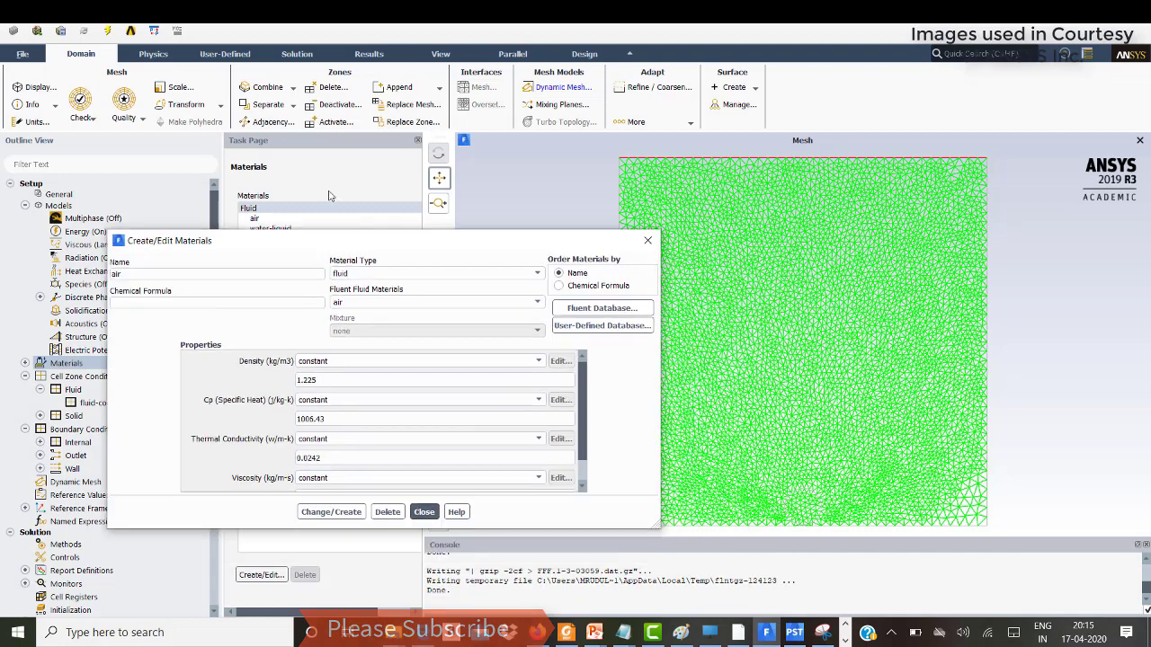
pyautogui.click(528, 252)
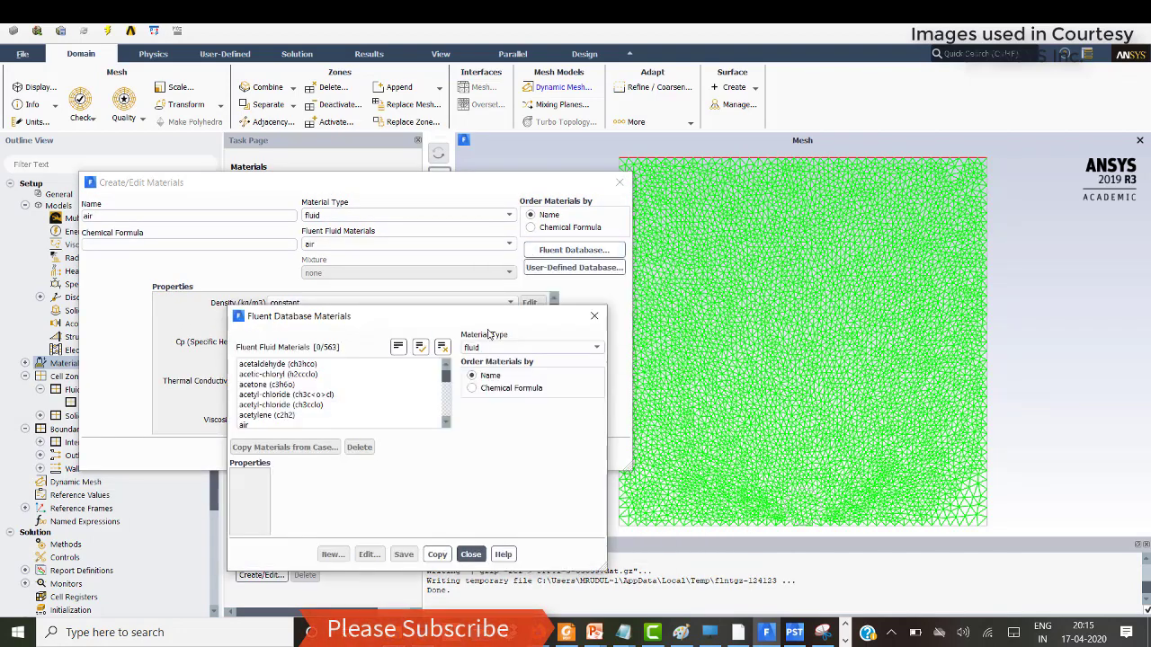
pyautogui.moveTo(447, 378); pyautogui.dragTo(449, 447)
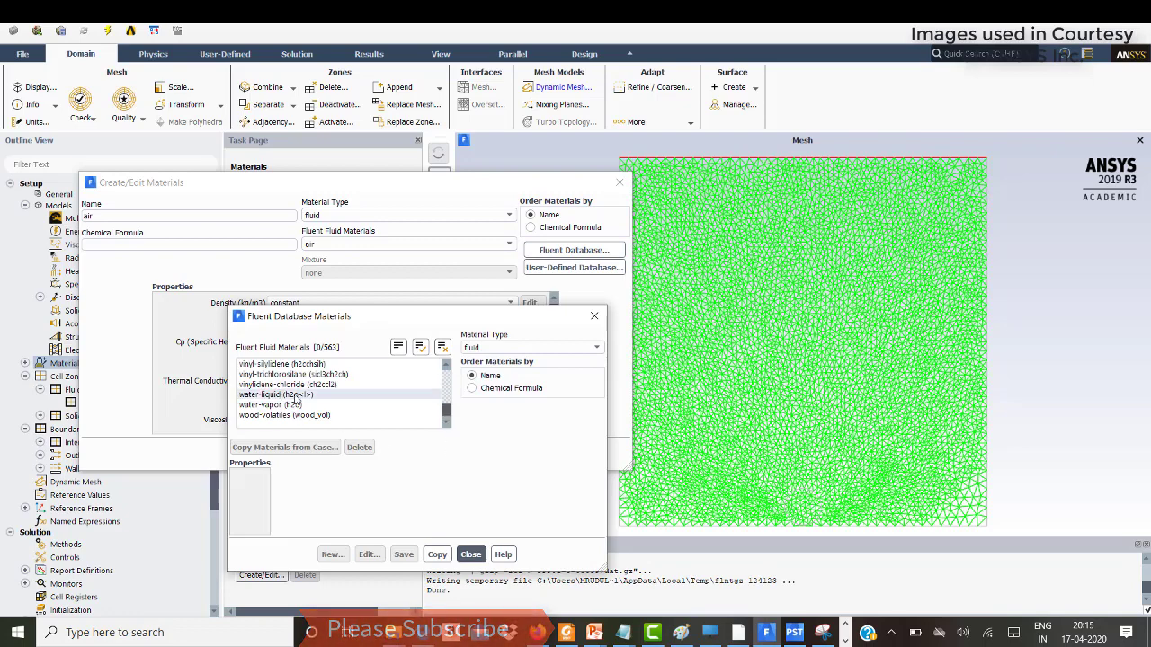
pyautogui.click(470, 555)
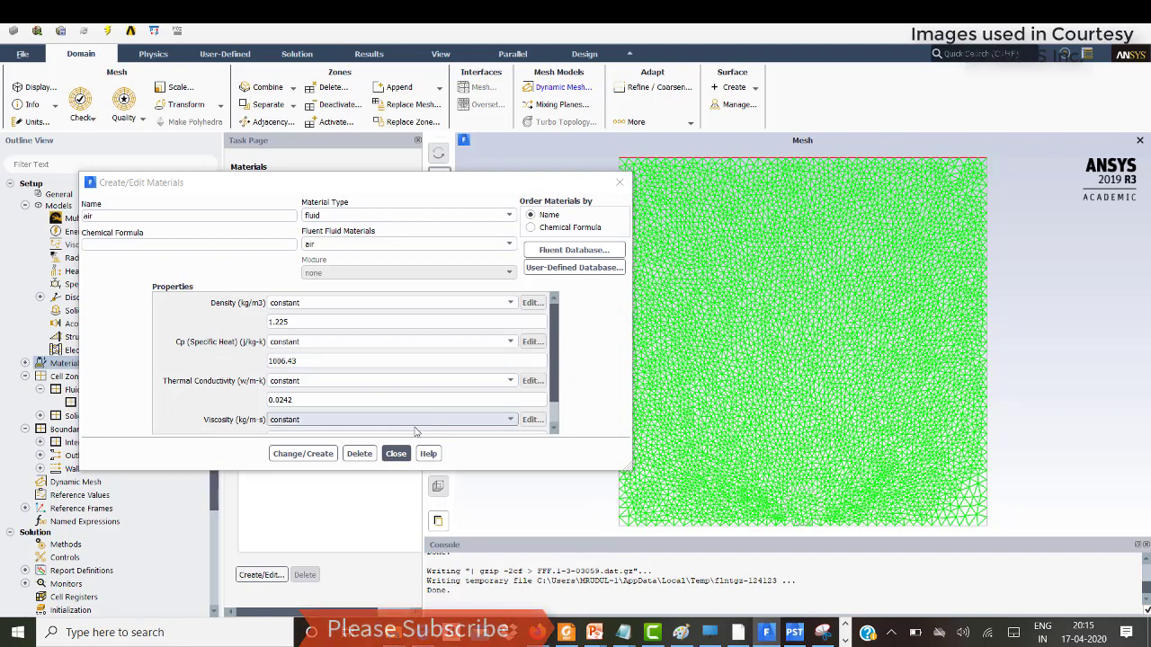
pyautogui.click(396, 453)
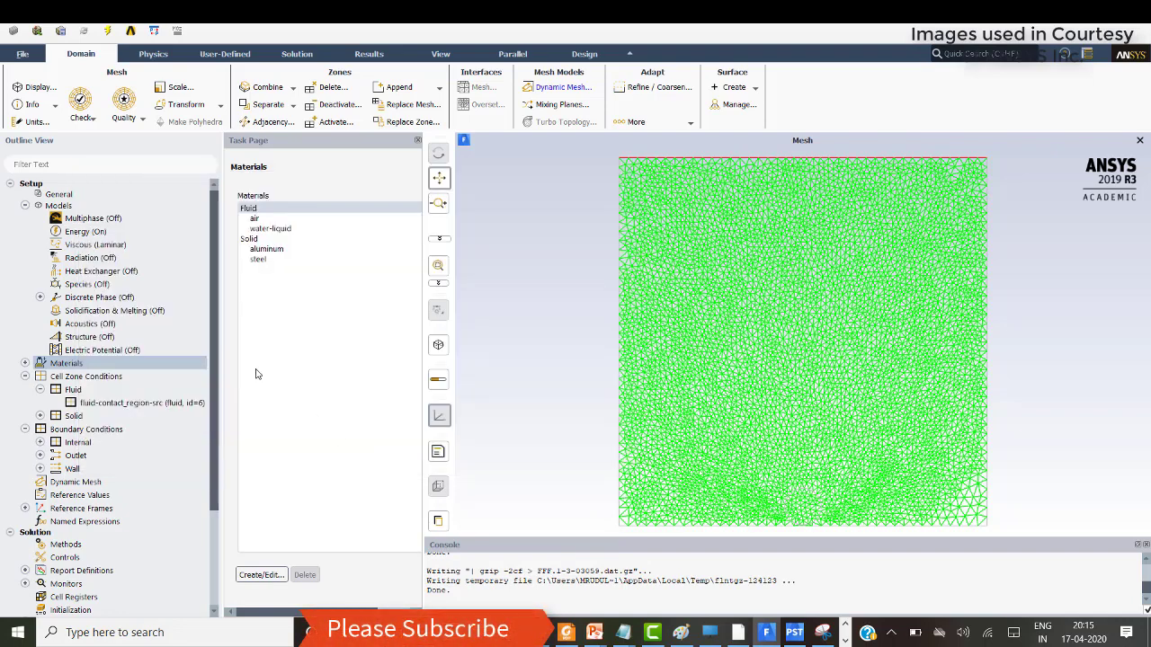
# Step: Review the water-liquid material's density, specific heat, conductivity, viscosity and thermal expansion settings, closing the dialog without changes
pyautogui.doubleClick(269, 228)
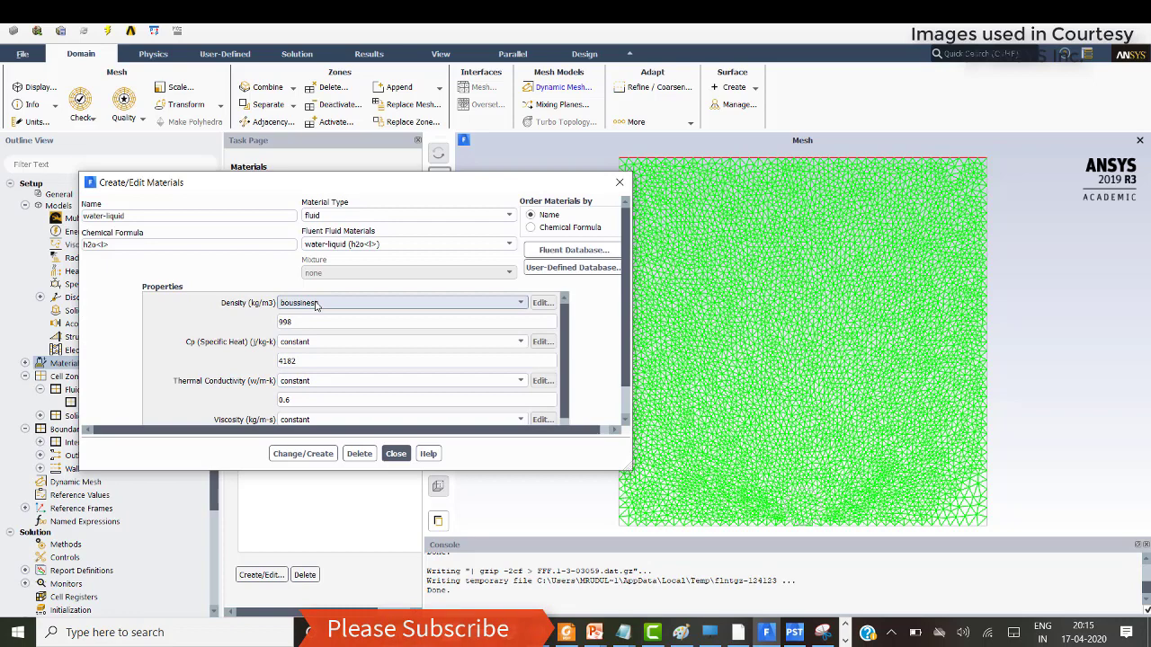
pyautogui.moveTo(563, 320)
pyautogui.mouseDown()
pyautogui.moveTo(568, 355)
pyautogui.moveTo(572, 321)
pyautogui.mouseUp()
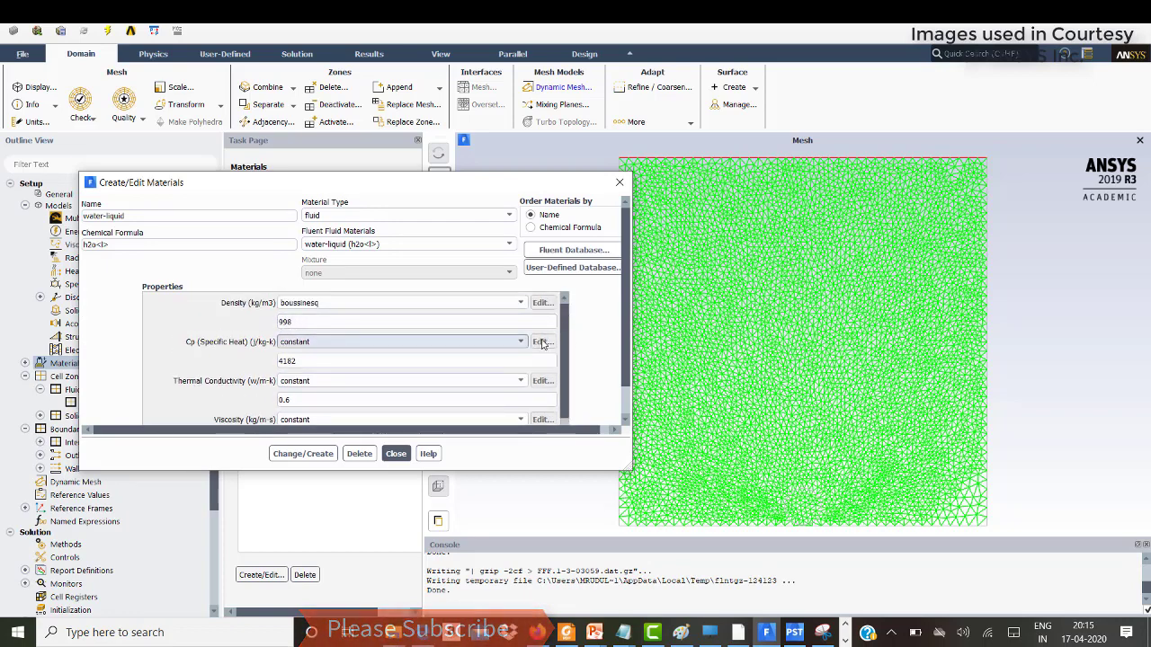
pyautogui.moveTo(567, 335); pyautogui.dragTo(582, 304)
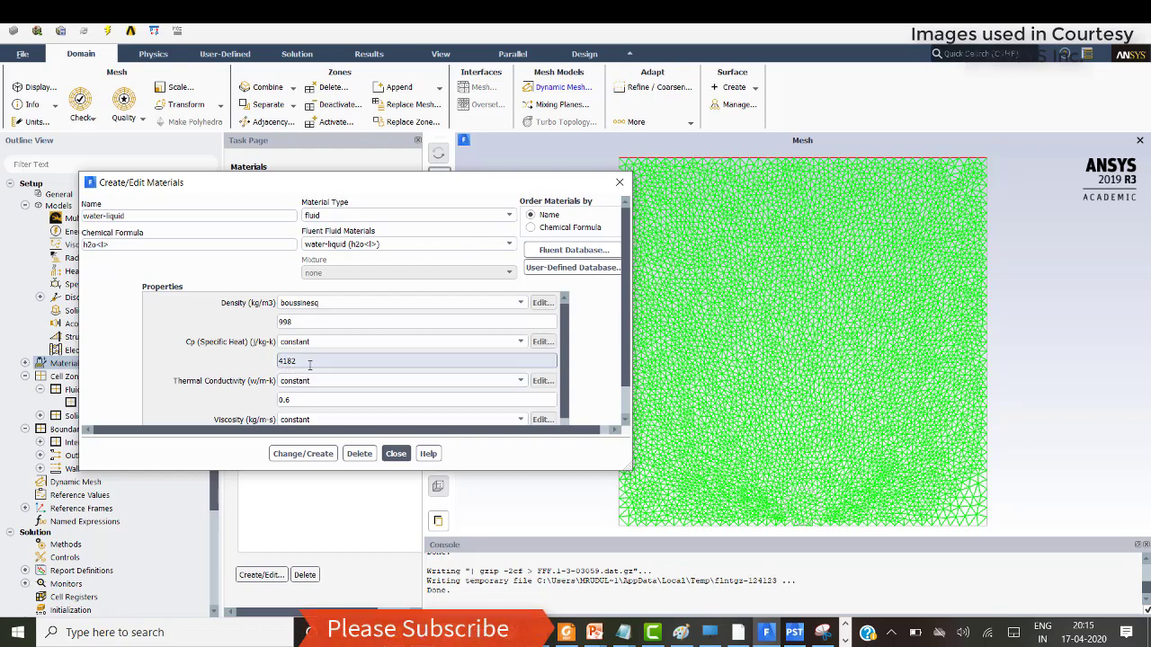
pyautogui.scroll(-3, 306, 416)
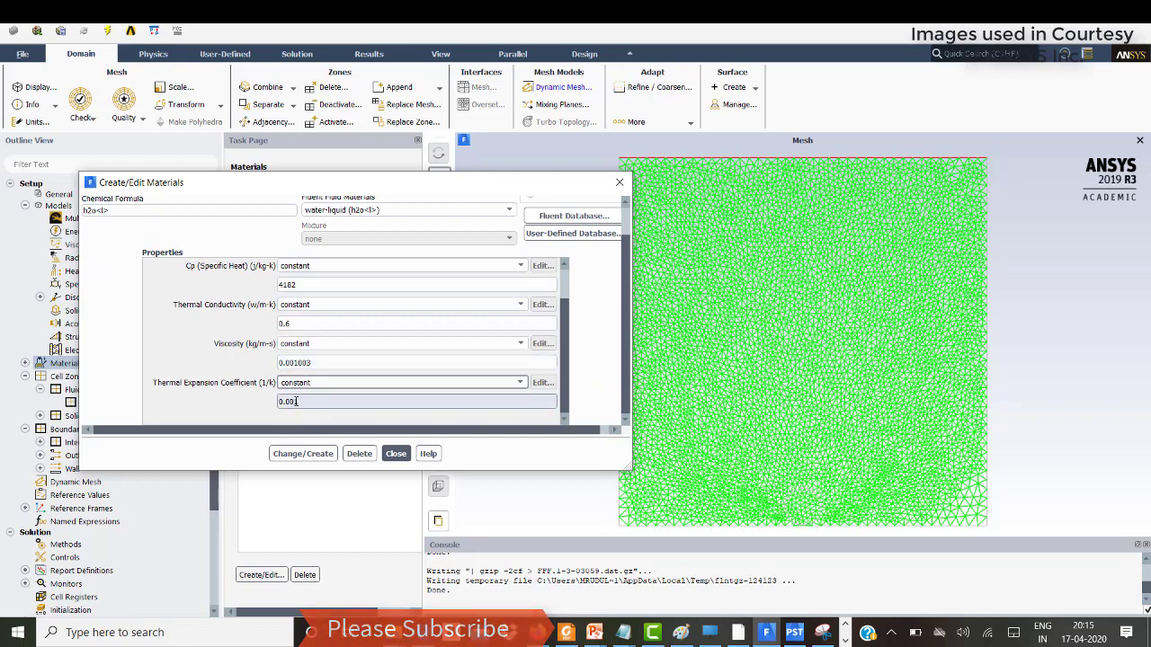
pyautogui.click(397, 455)
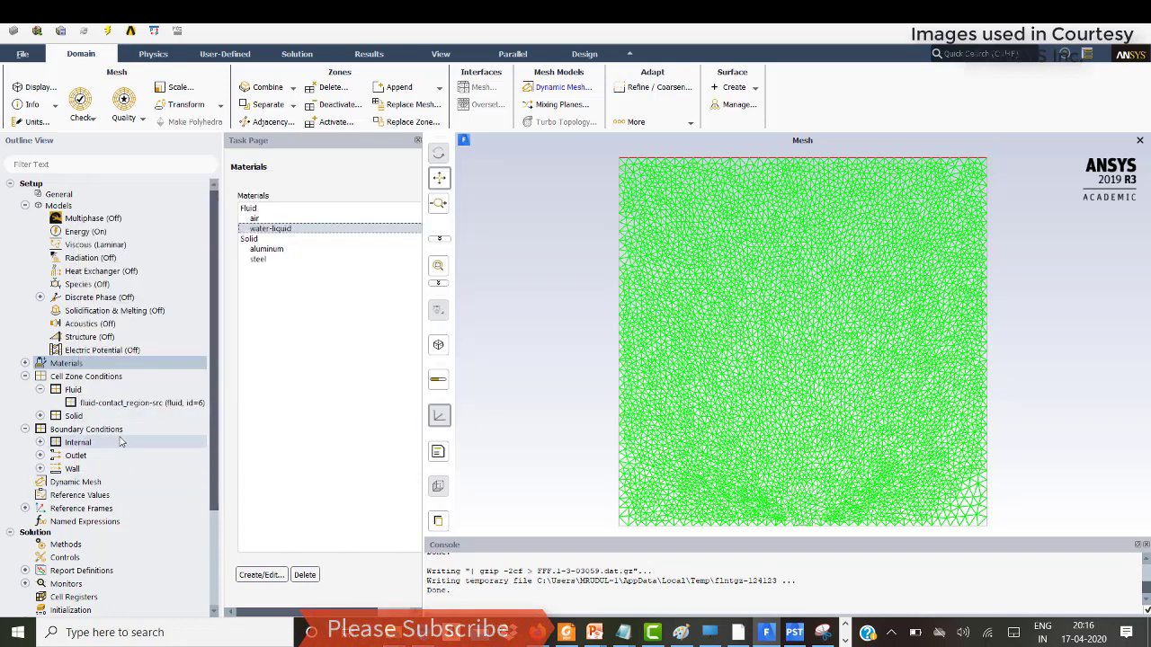
# Step: Look over the boundary condition zones and the solid materials defined in the case
pyautogui.scroll(-1, 122, 440)
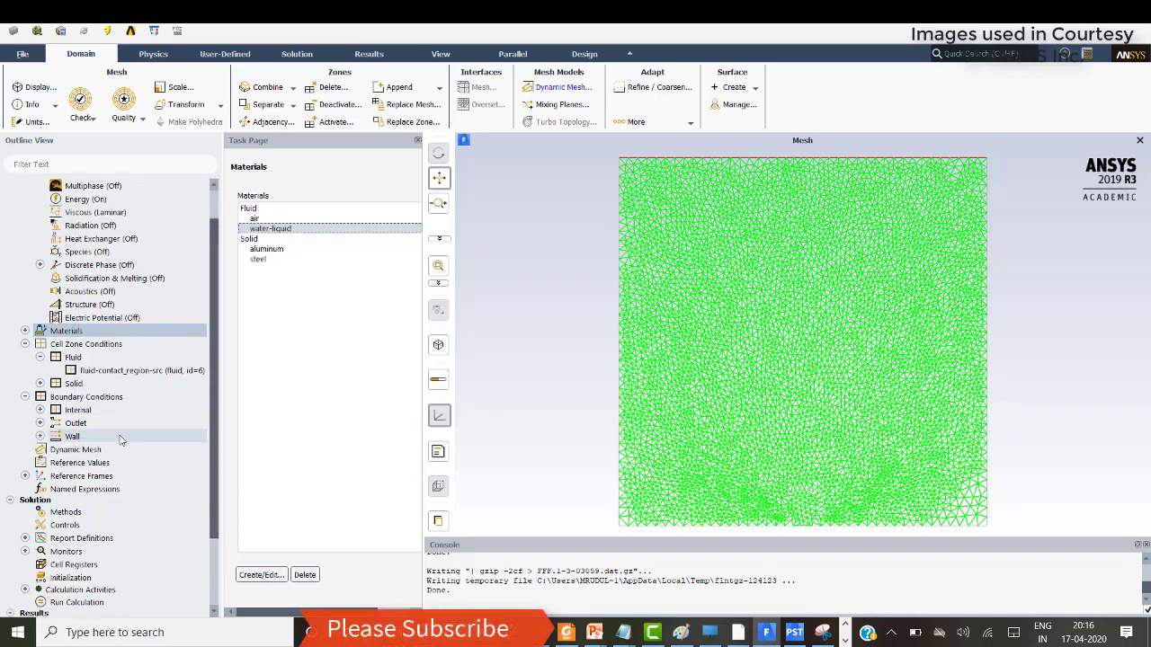
pyautogui.doubleClick(72, 399)
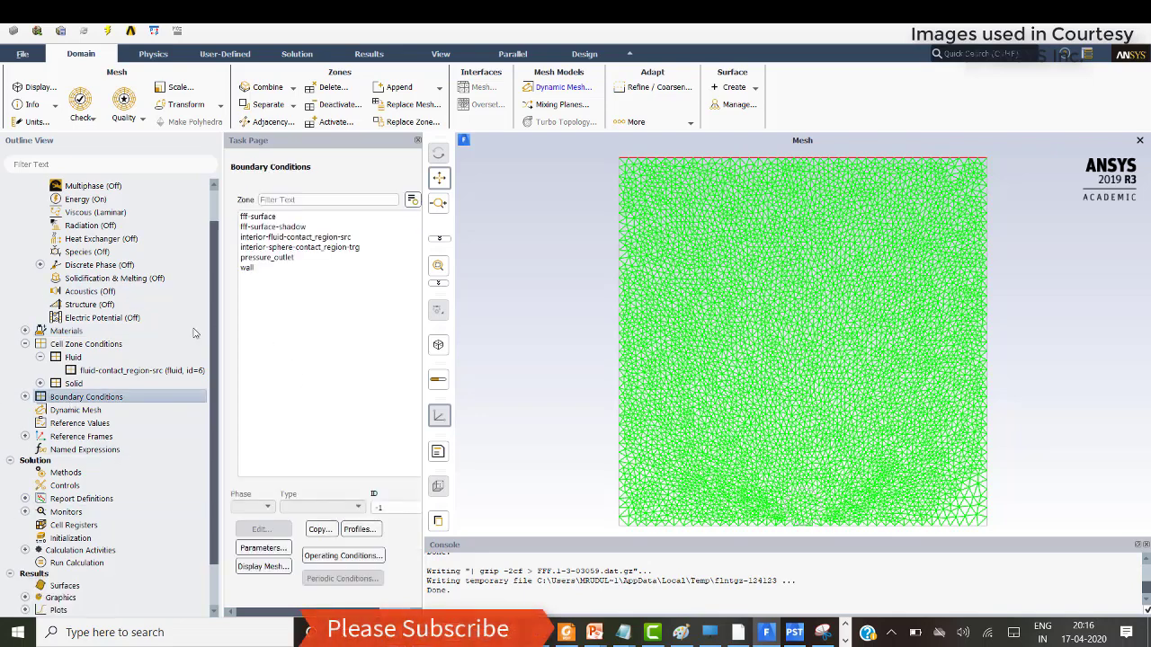
pyautogui.click(25, 331)
pyautogui.click(39, 356)
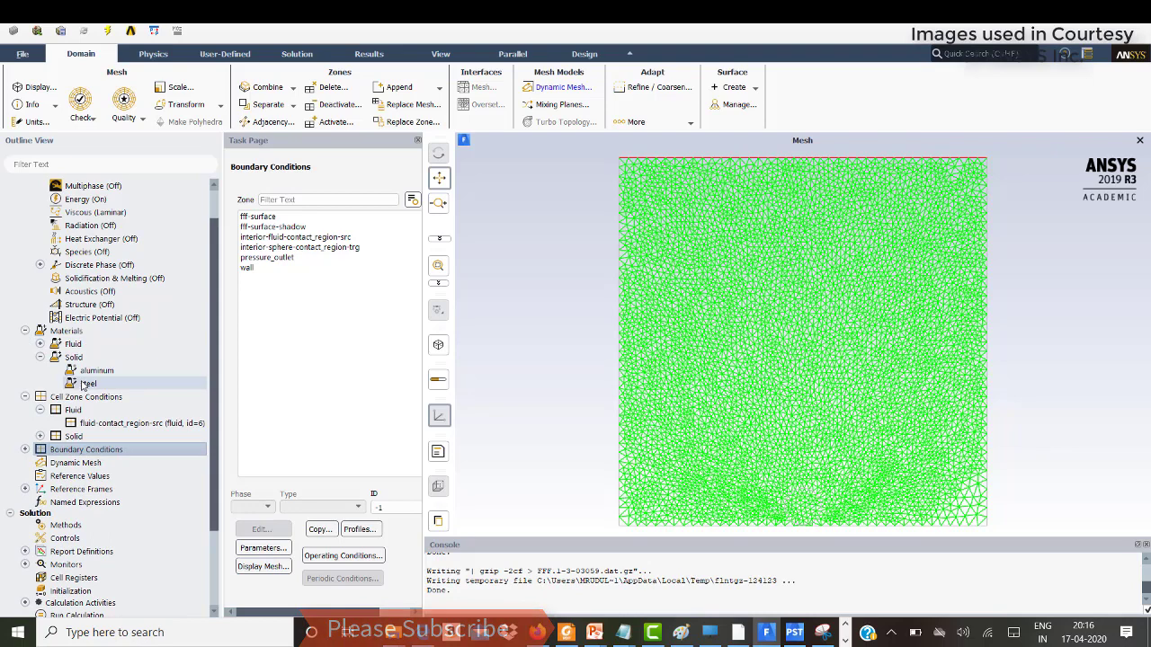
# Step: Locate steel among the Fluent Database solid materials, closing the dialogs without copying anything
pyautogui.doubleClick(66, 331)
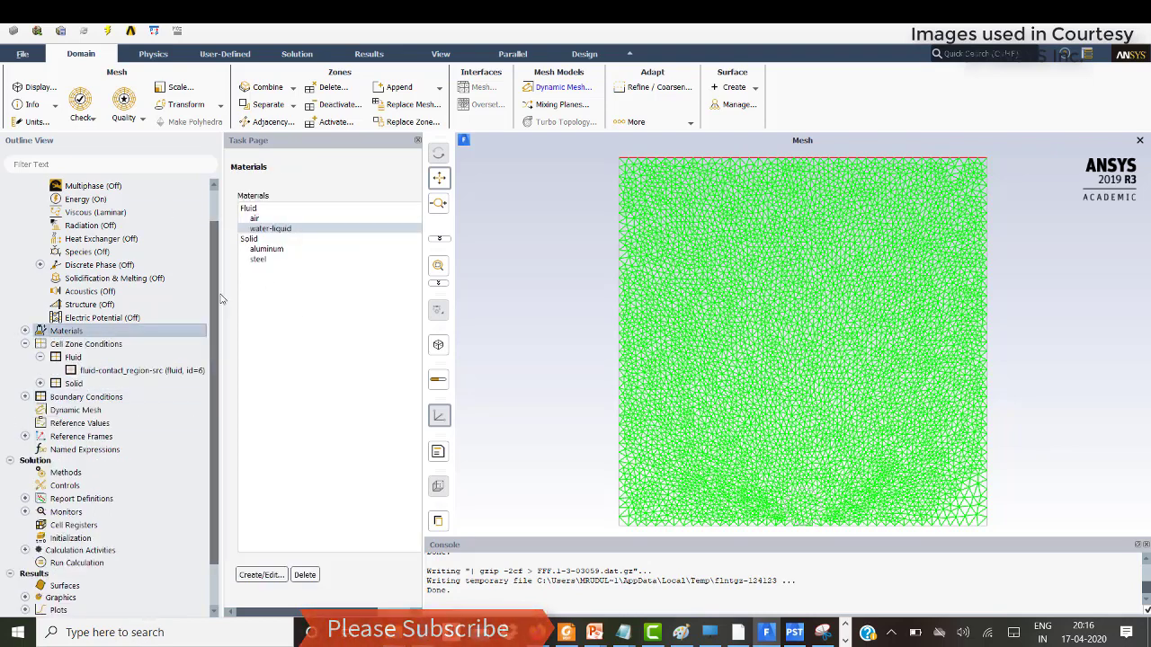
pyautogui.click(265, 576)
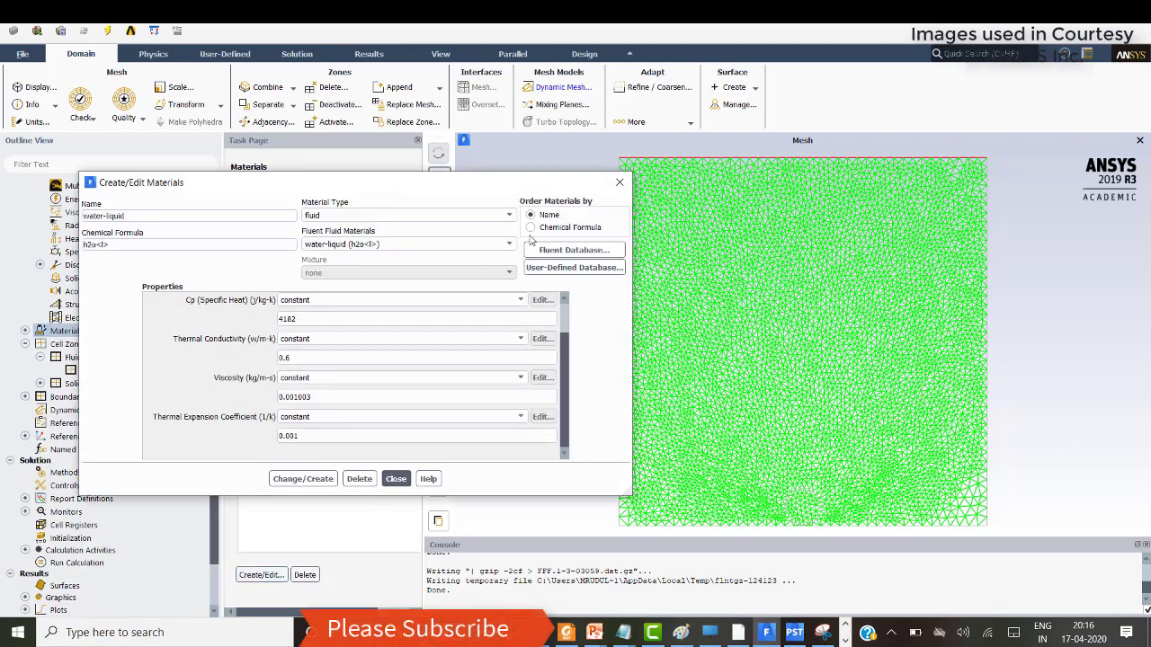
pyautogui.click(533, 252)
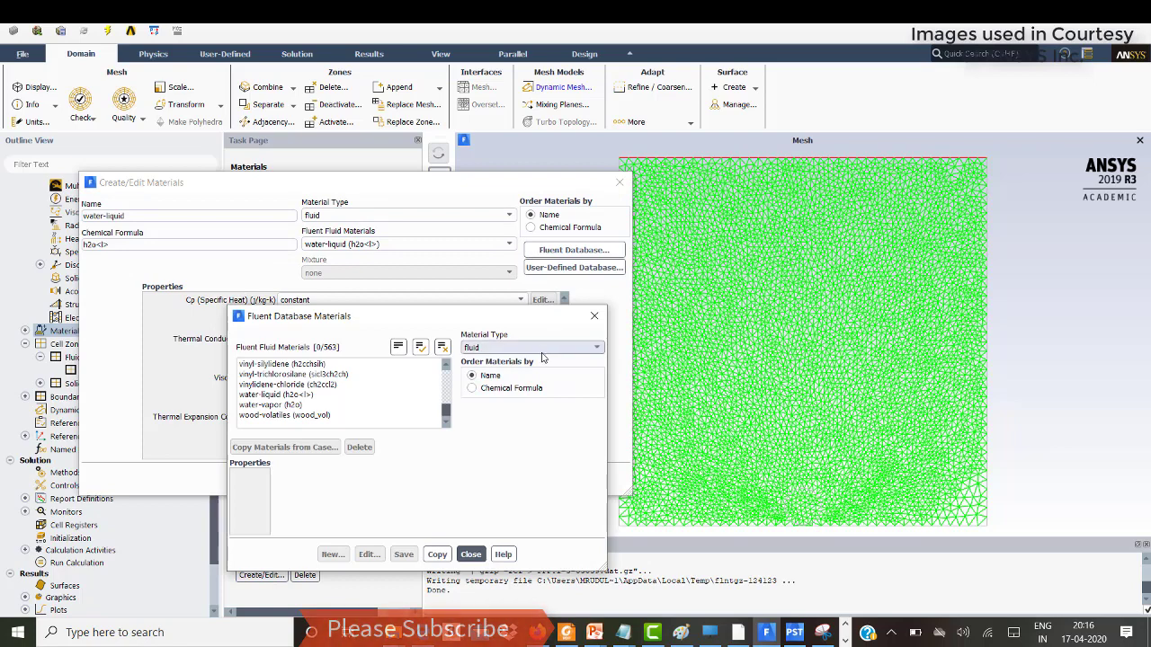
pyautogui.click(537, 348)
pyautogui.click(479, 368)
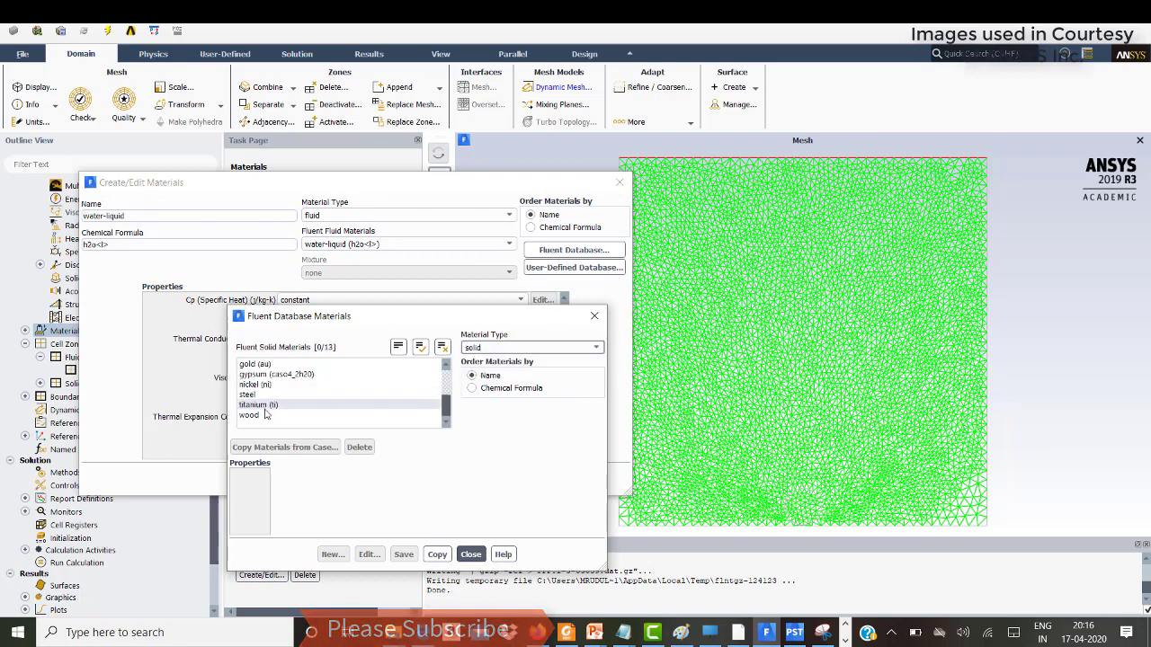
pyautogui.click(470, 554)
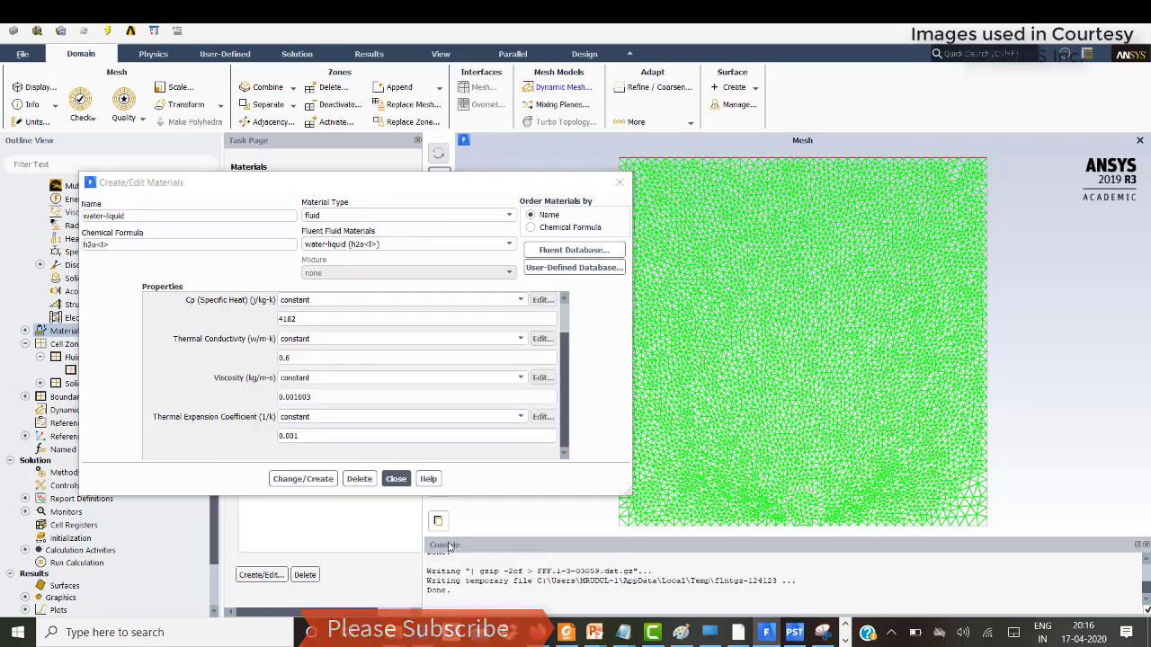
pyautogui.click(392, 479)
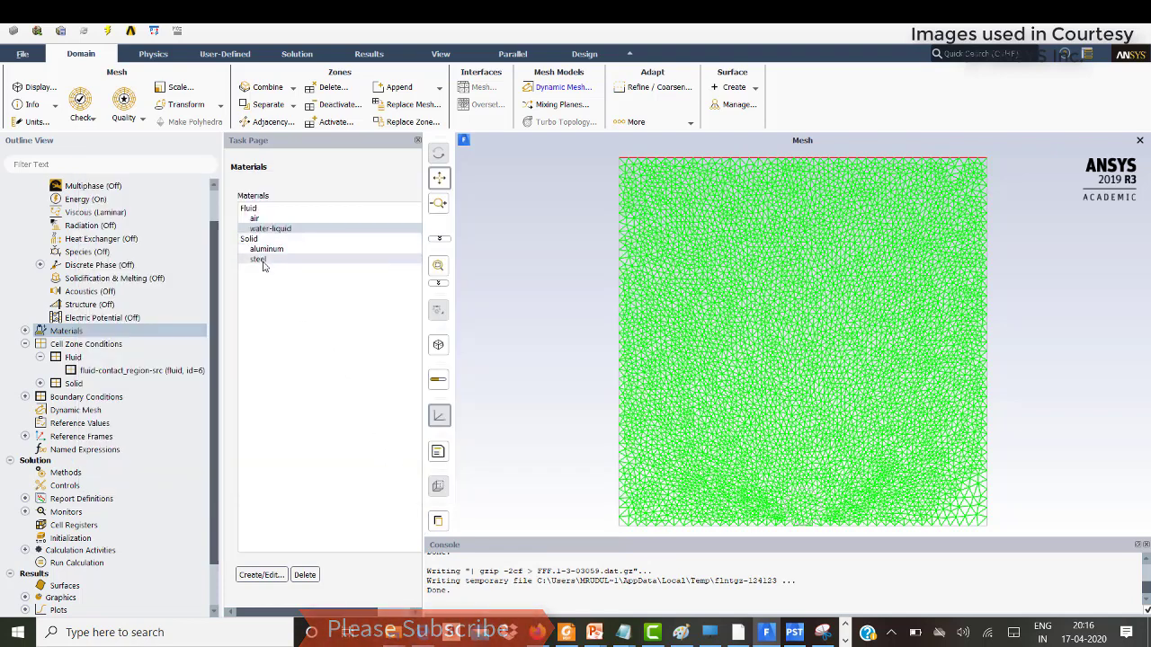
# Step: Check the materials assigned to the fluid-contact_region-src and sphere-contact_region-trg cell zones, keeping water-liquid and steel
pyautogui.doubleClick(95, 371)
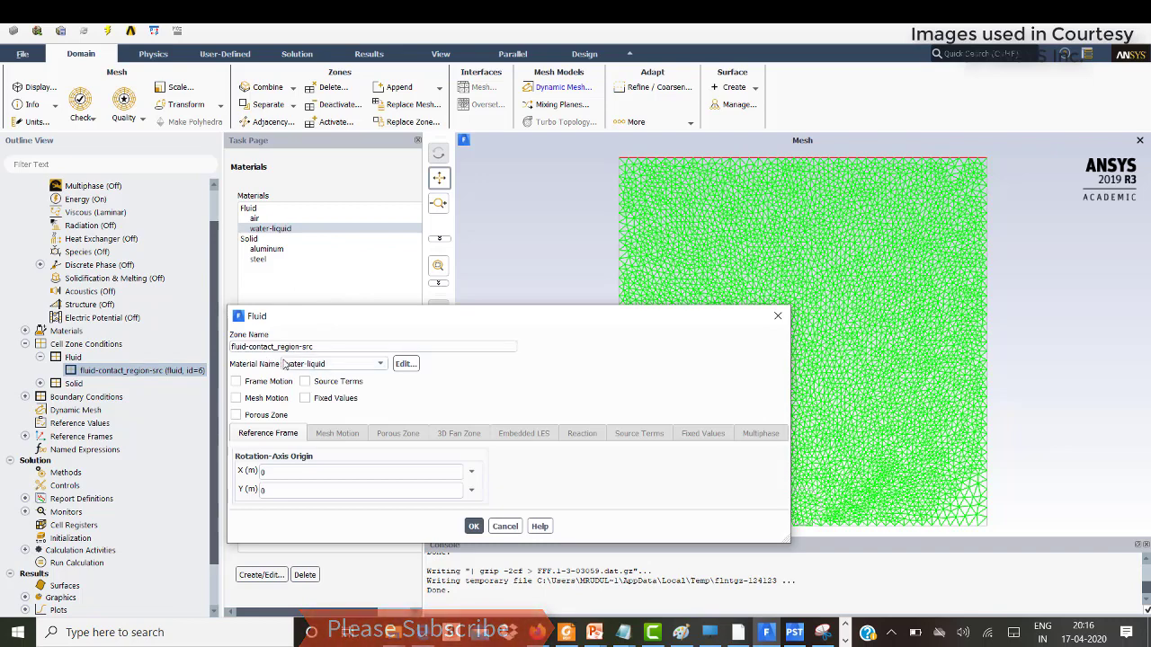
pyautogui.click(473, 525)
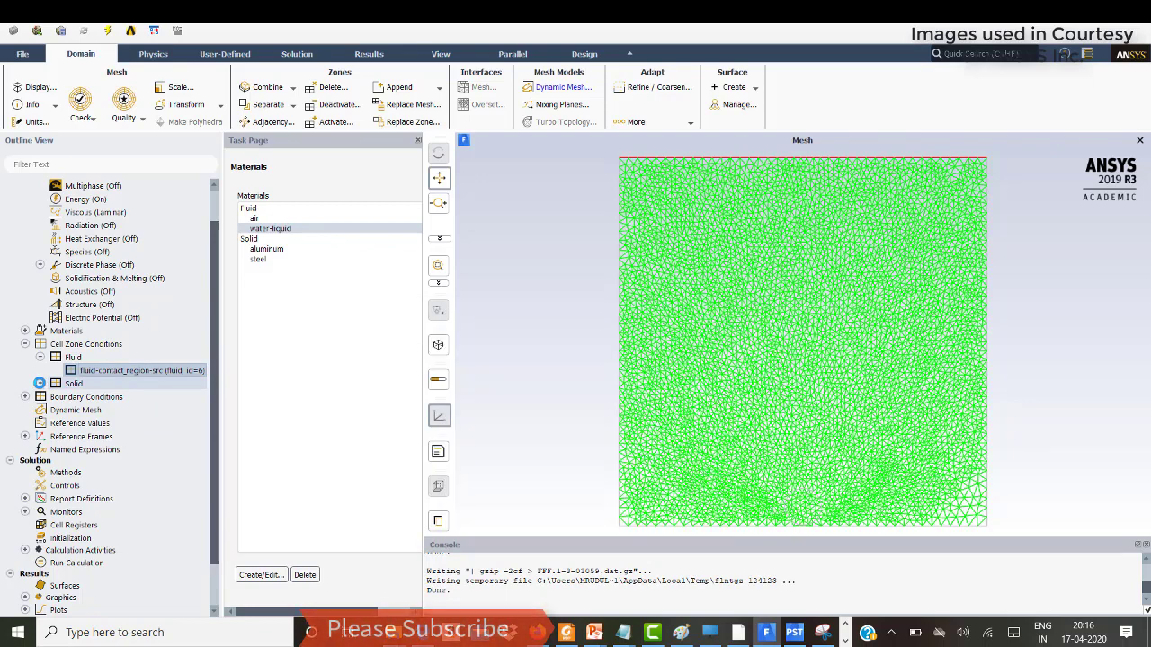
pyautogui.click(39, 383)
pyautogui.click(135, 397)
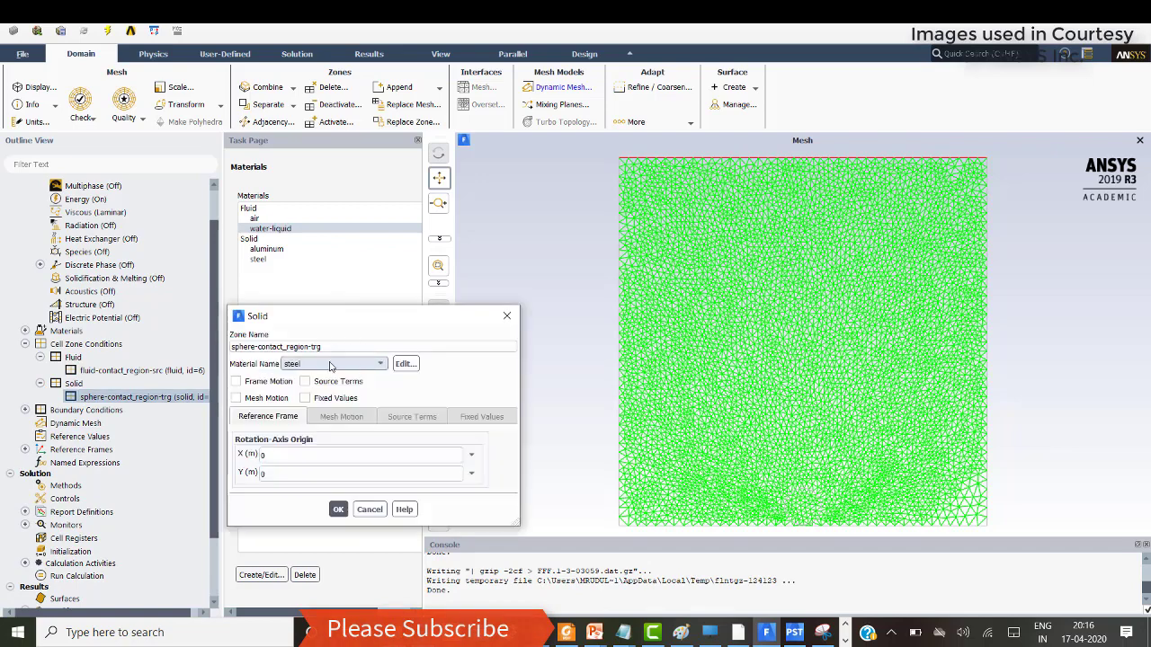
pyautogui.click(379, 365)
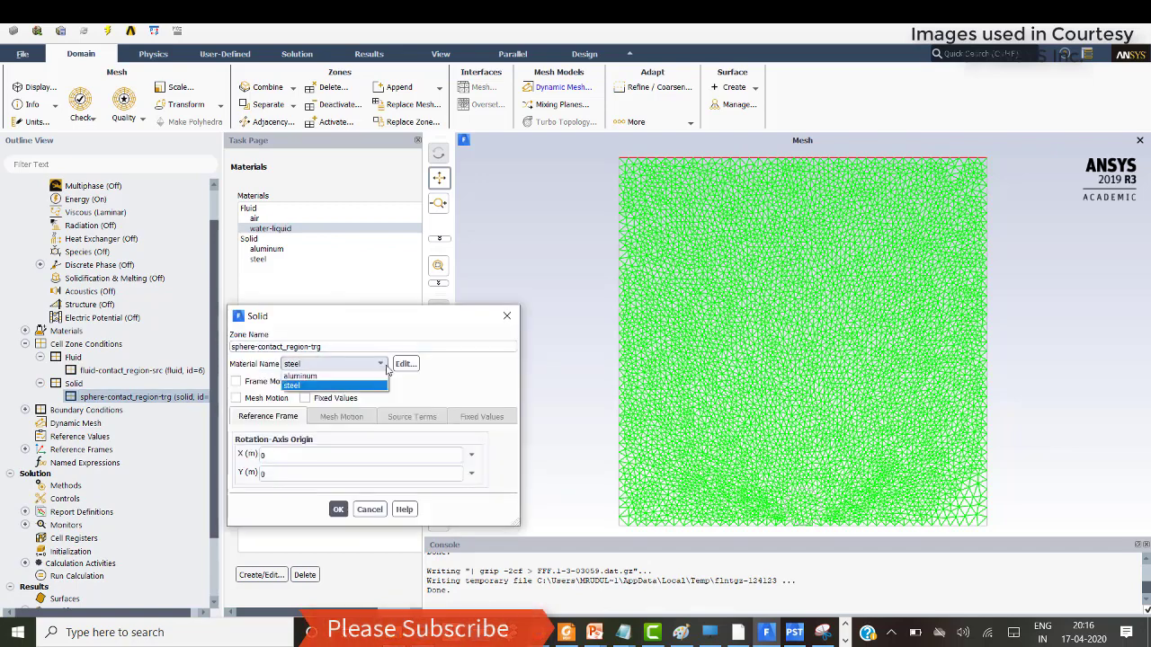
pyautogui.click(452, 368)
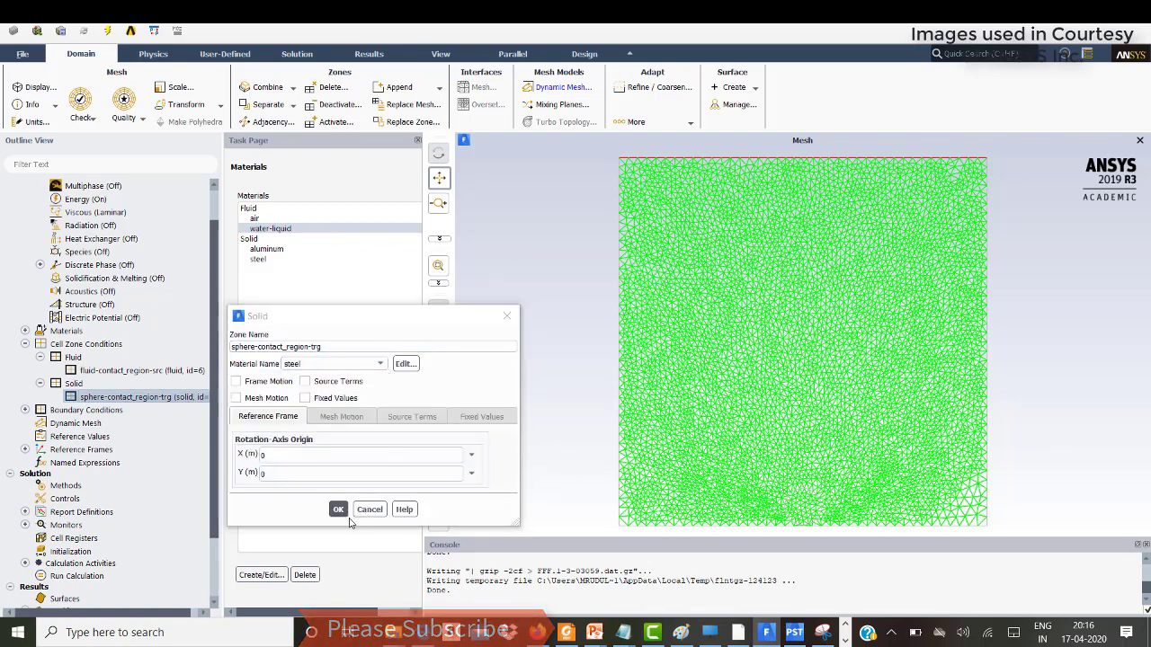
pyautogui.click(338, 510)
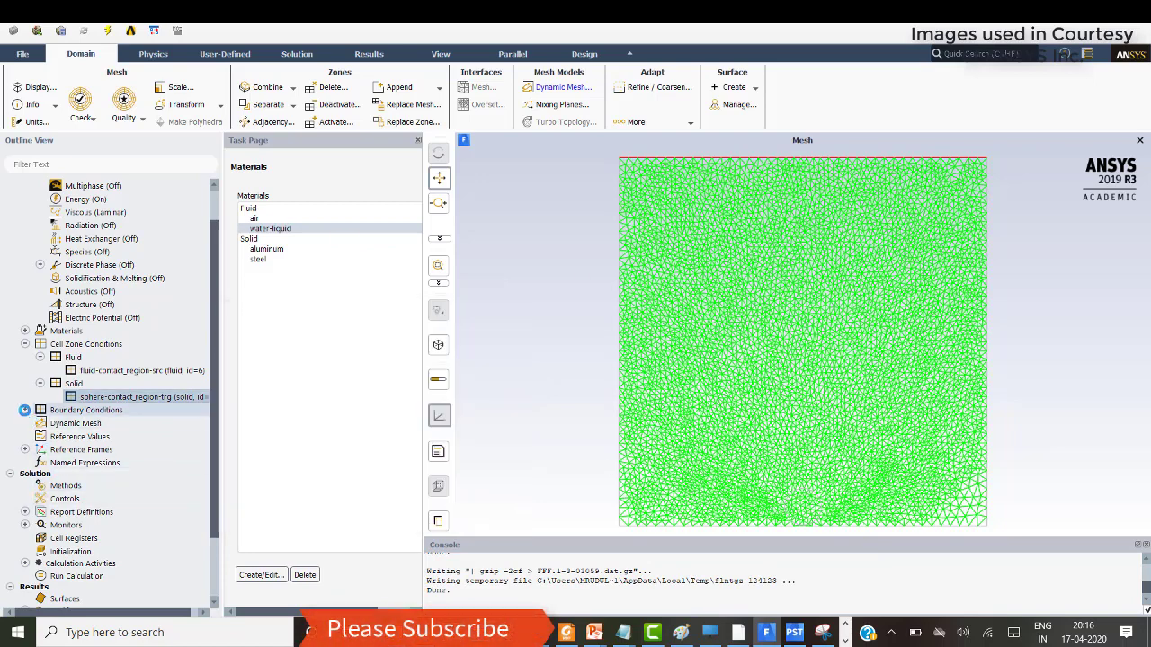
# Step: Review the pressure outlet's momentum and thermal settings and list the zones under the Wall boundary type
pyautogui.click(24, 410)
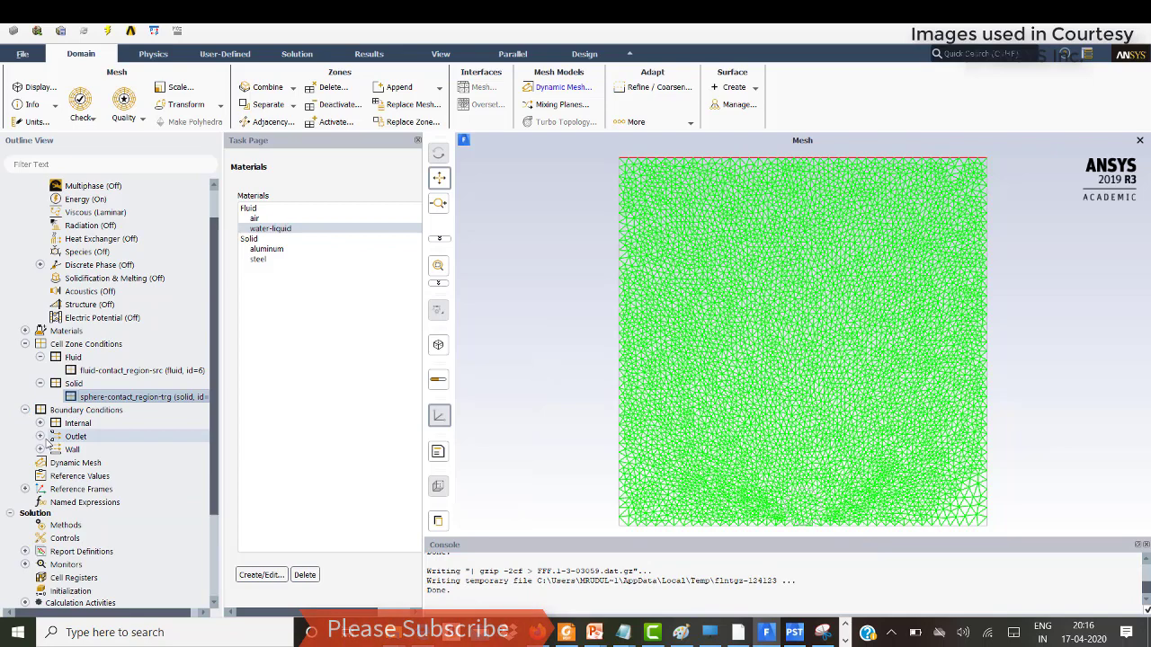
pyautogui.click(40, 436)
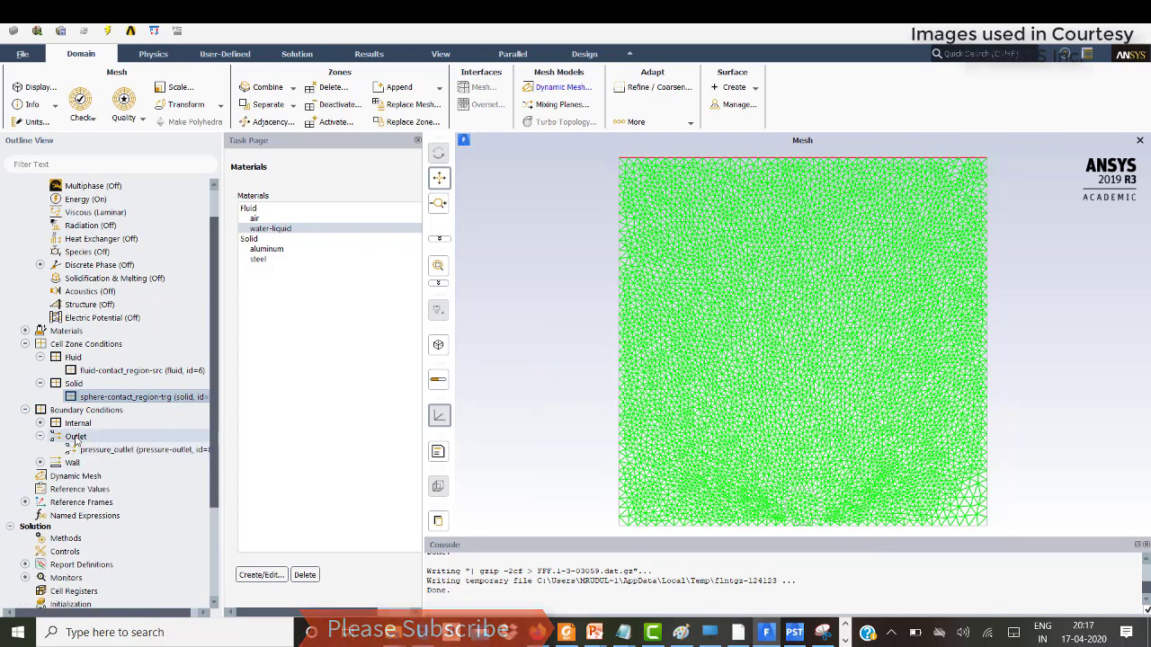
pyautogui.doubleClick(77, 438)
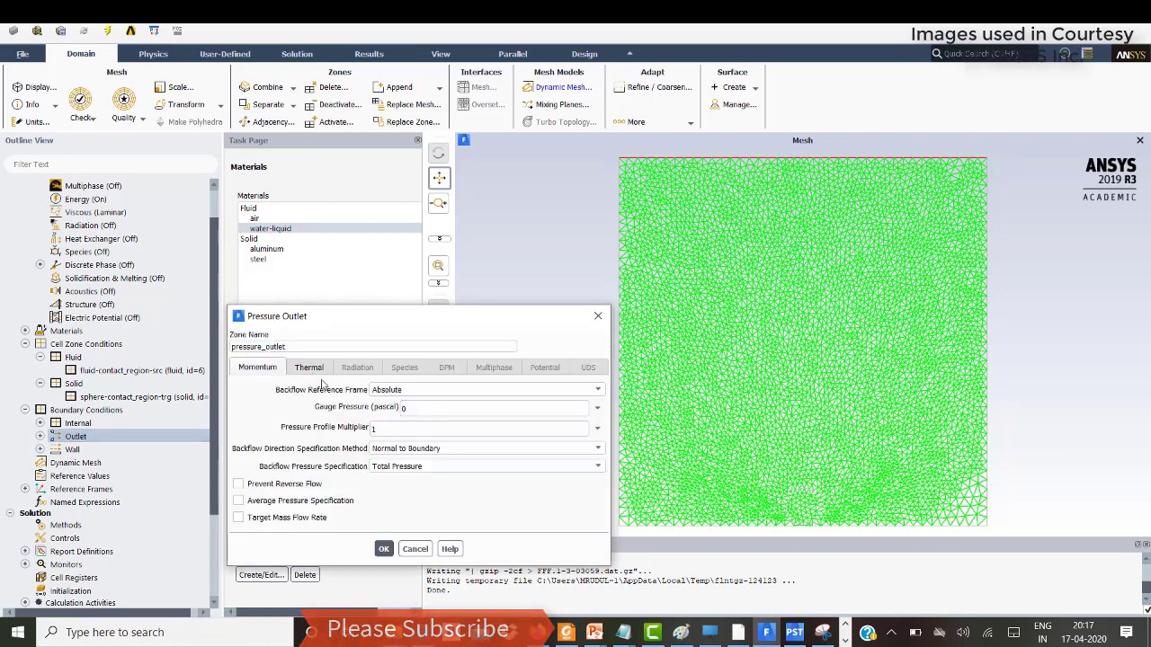
pyautogui.click(317, 371)
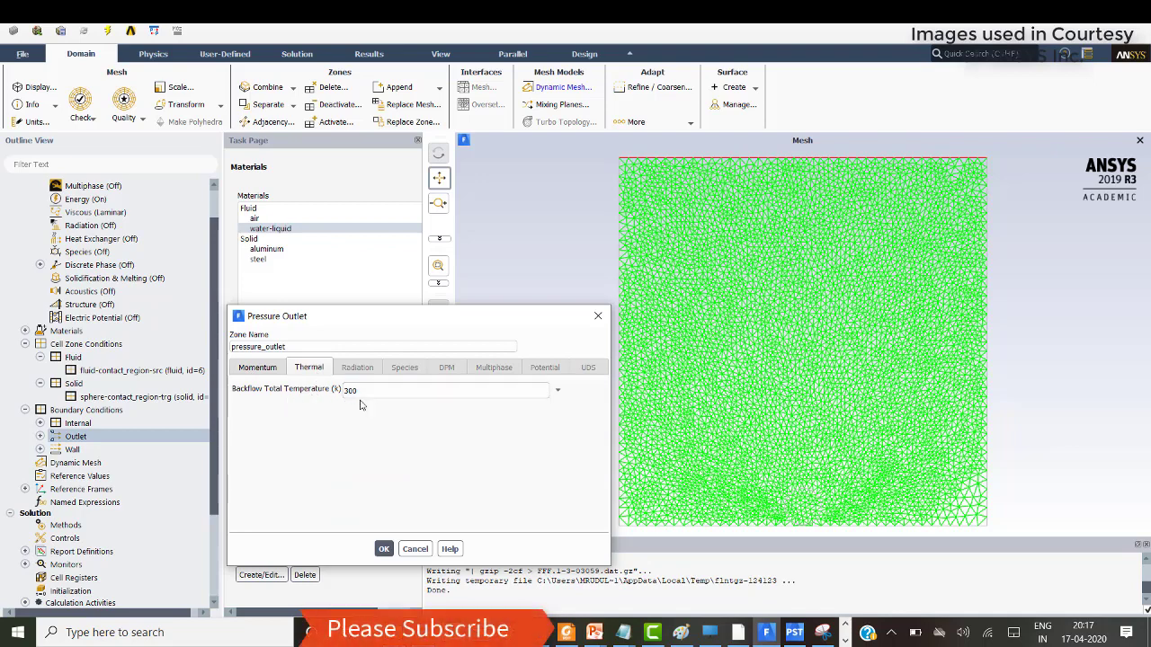
pyautogui.click(383, 549)
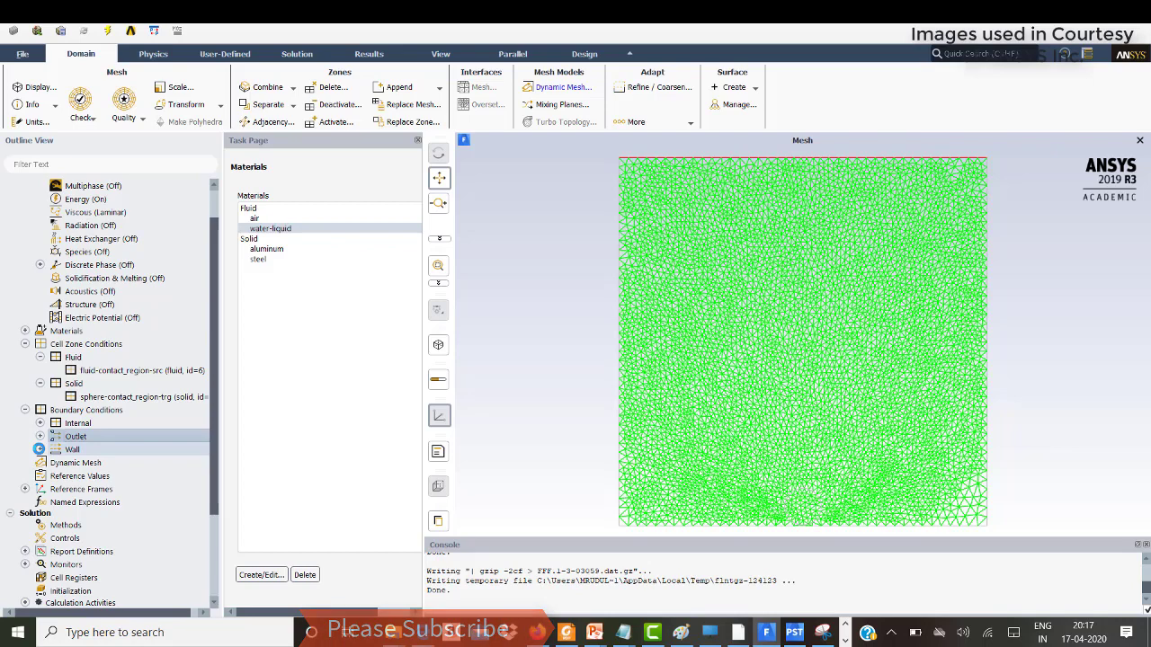
pyautogui.click(40, 449)
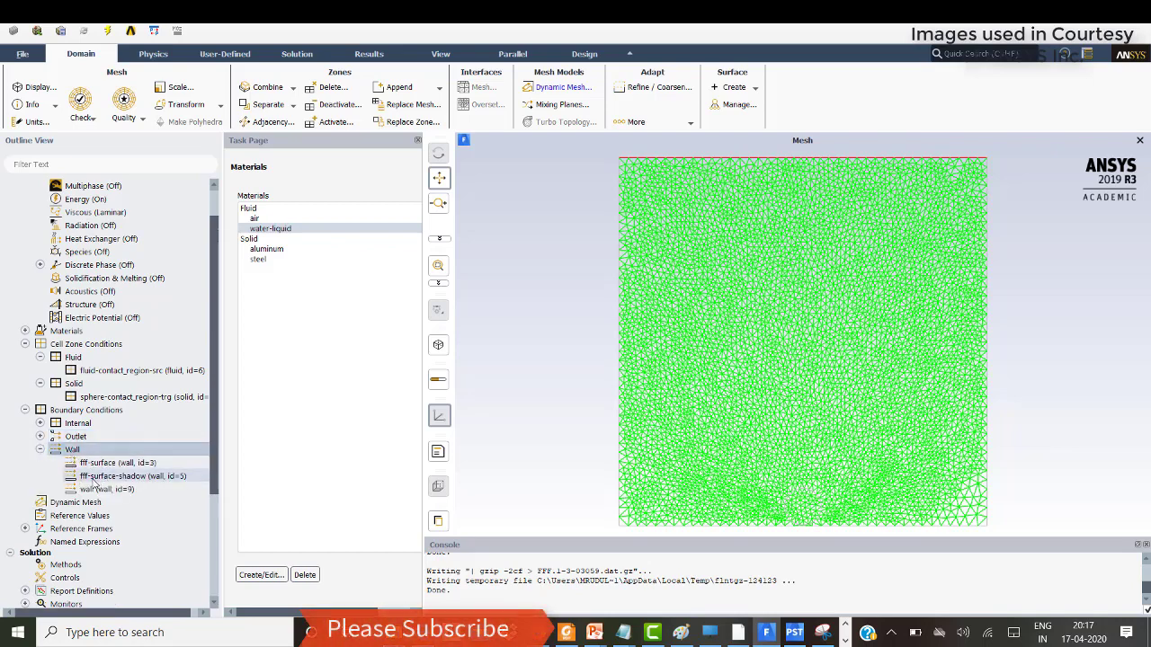
pyautogui.scroll(-2, 99, 493)
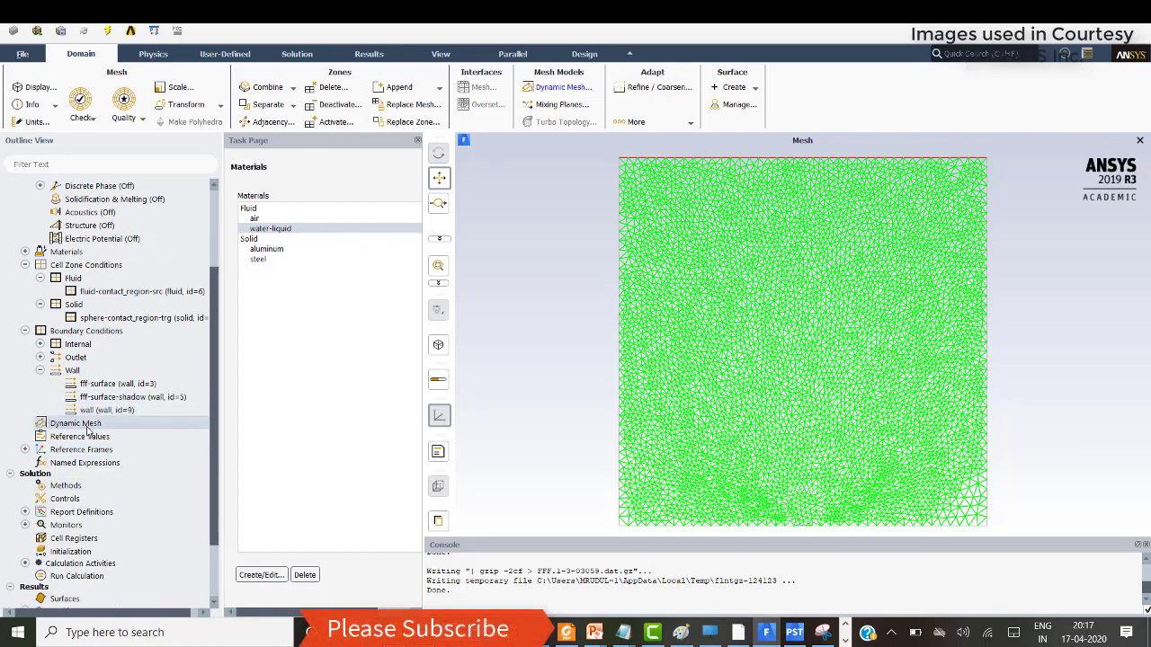
# Step: Set the dynamic mesh smoothing method to Spring/Laplace/Boundary Layer in the mesh method settings
pyautogui.click(124, 424)
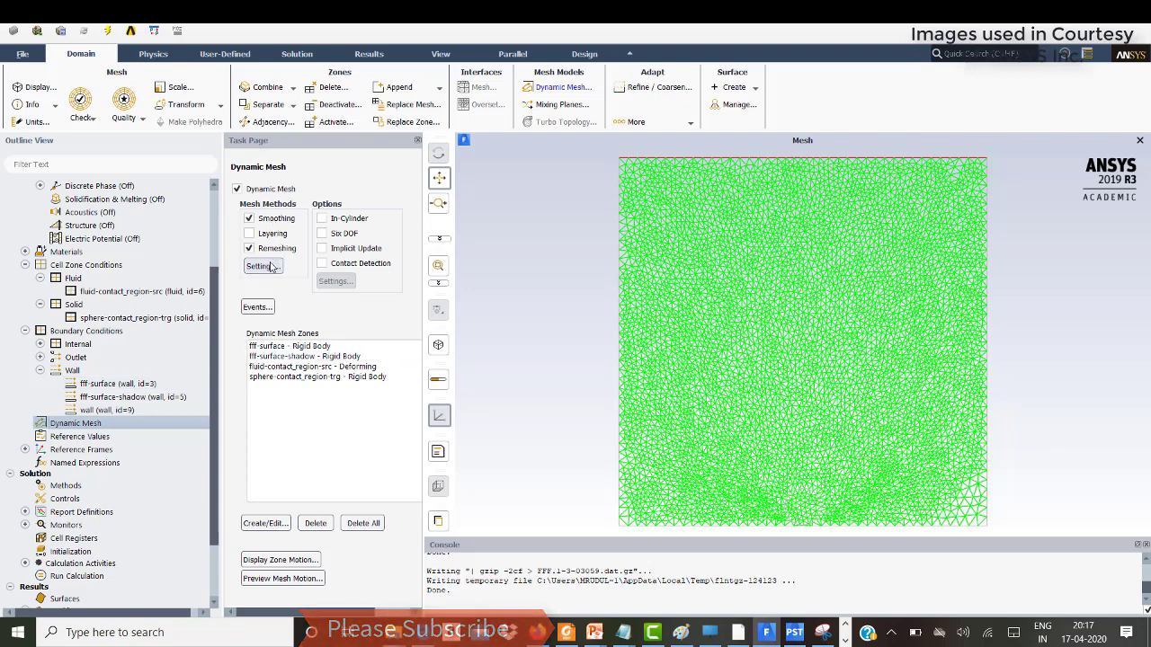
pyautogui.click(270, 266)
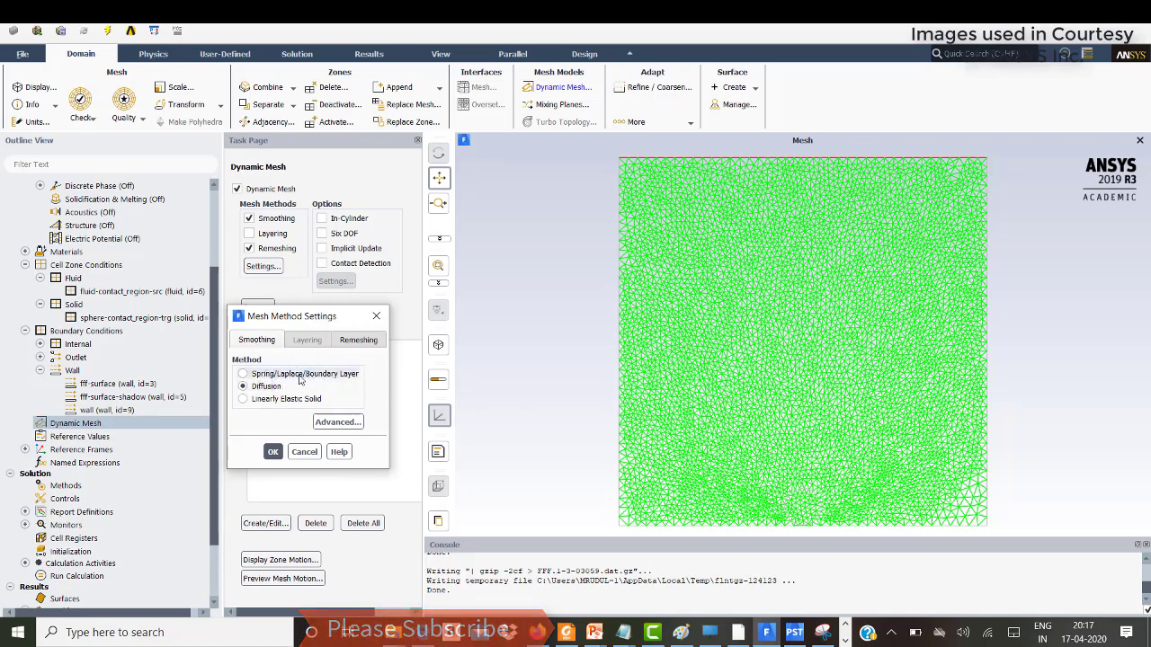
pyautogui.click(357, 340)
pyautogui.click(252, 347)
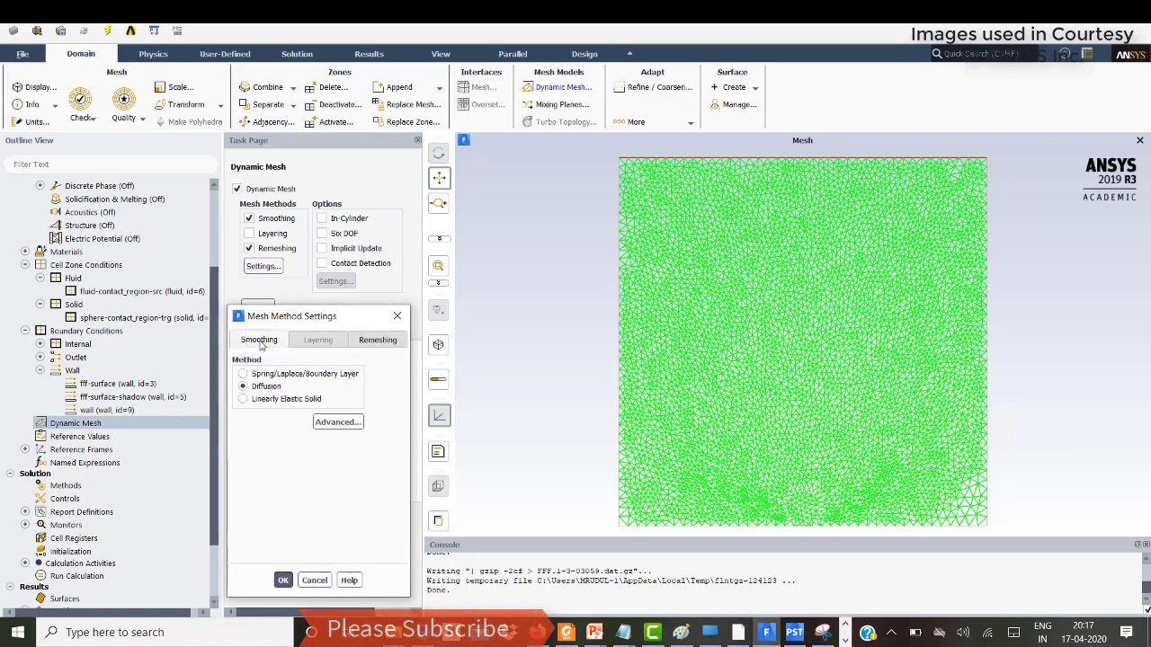
pyautogui.click(244, 376)
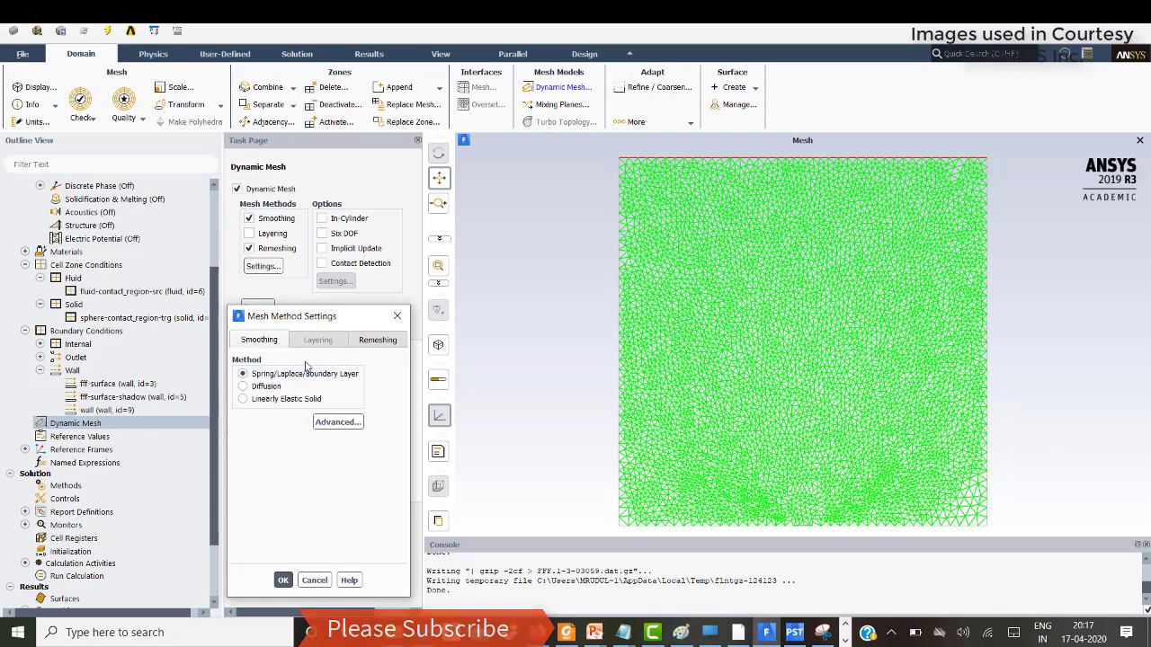
# Step: Review the Local Cell remeshing length scales, cell skewness and remeshing interval, and accept the mesh method settings
pyautogui.click(369, 341)
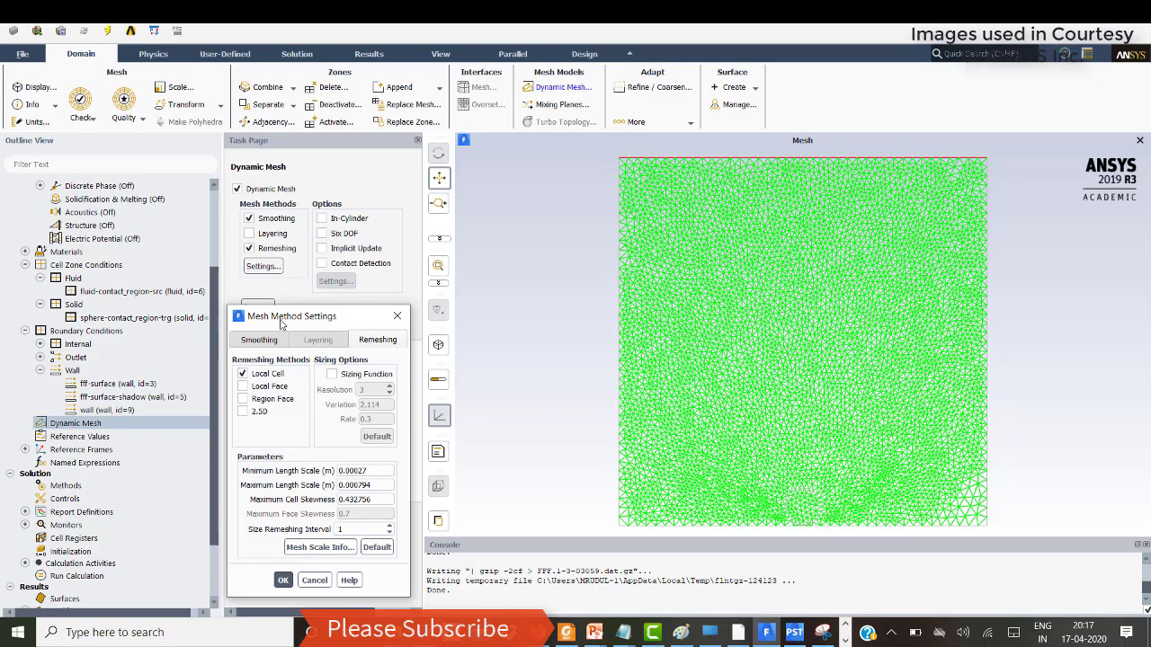
pyautogui.moveTo(283, 317); pyautogui.dragTo(292, 240)
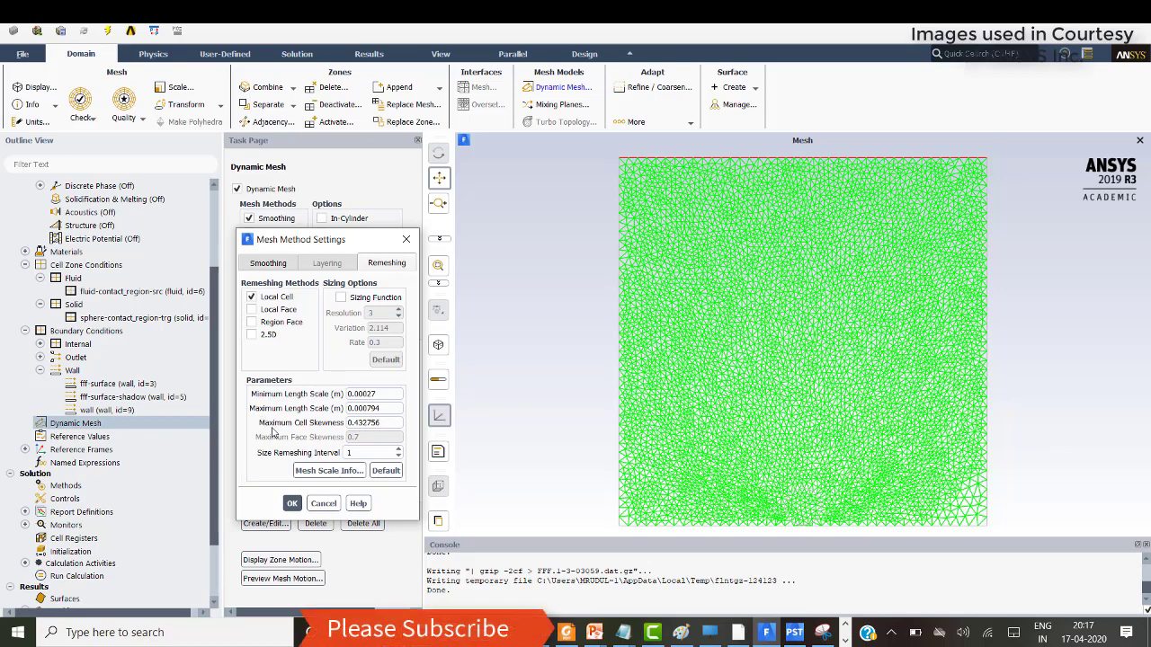
pyautogui.click(350, 410)
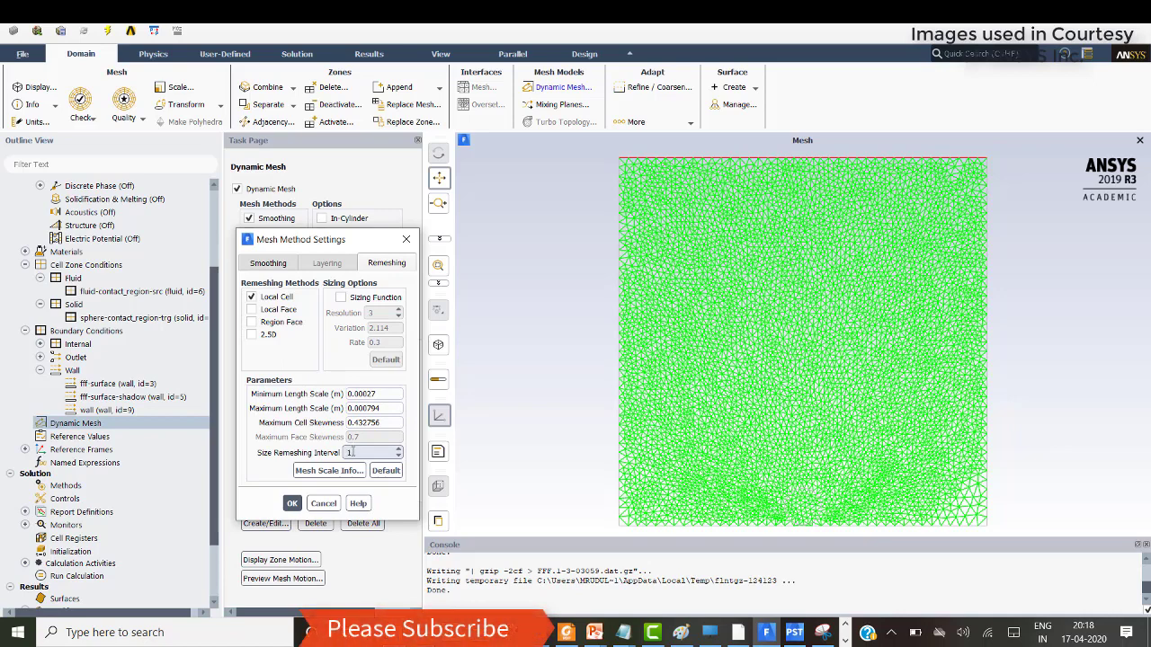
pyautogui.click(292, 505)
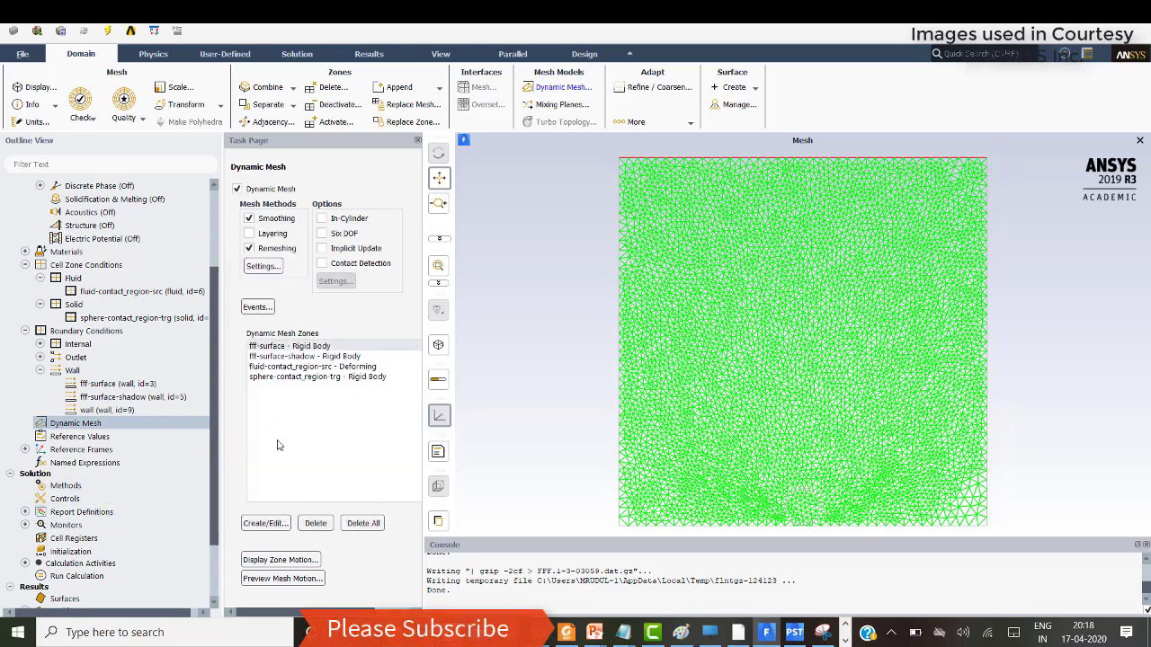
# Step: Review the rigid-body motion attributes of fff-surface in the dynamic mesh zones, close them and open quen.prof in Notepad
pyautogui.click(261, 526)
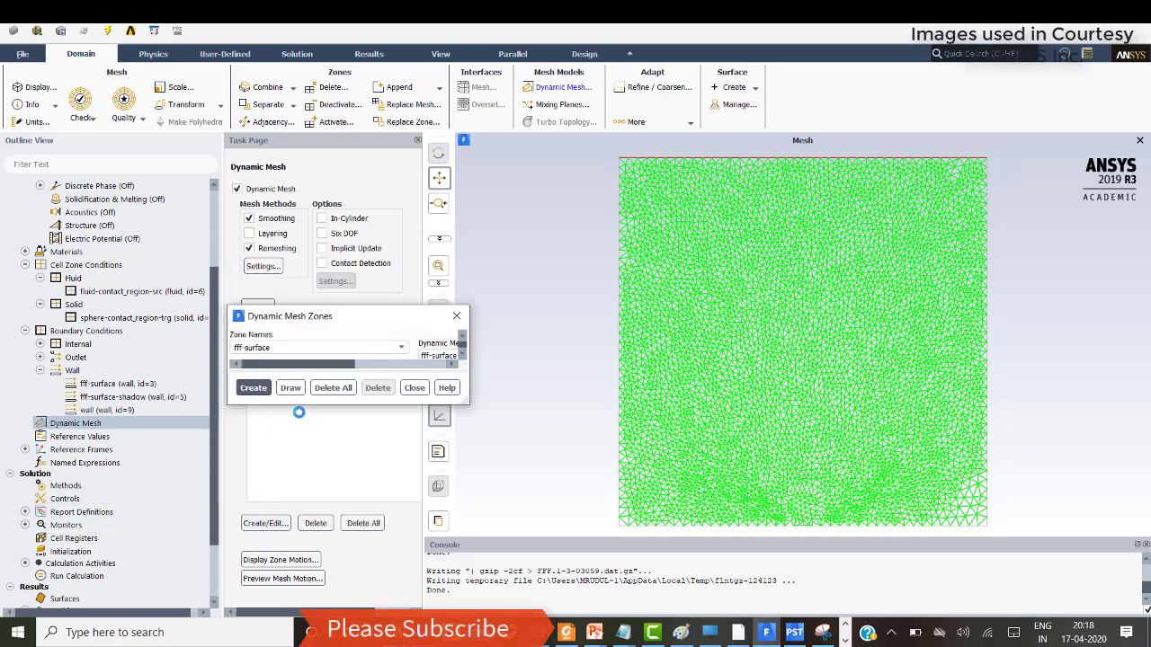
pyautogui.moveTo(413, 315); pyautogui.dragTo(447, 147)
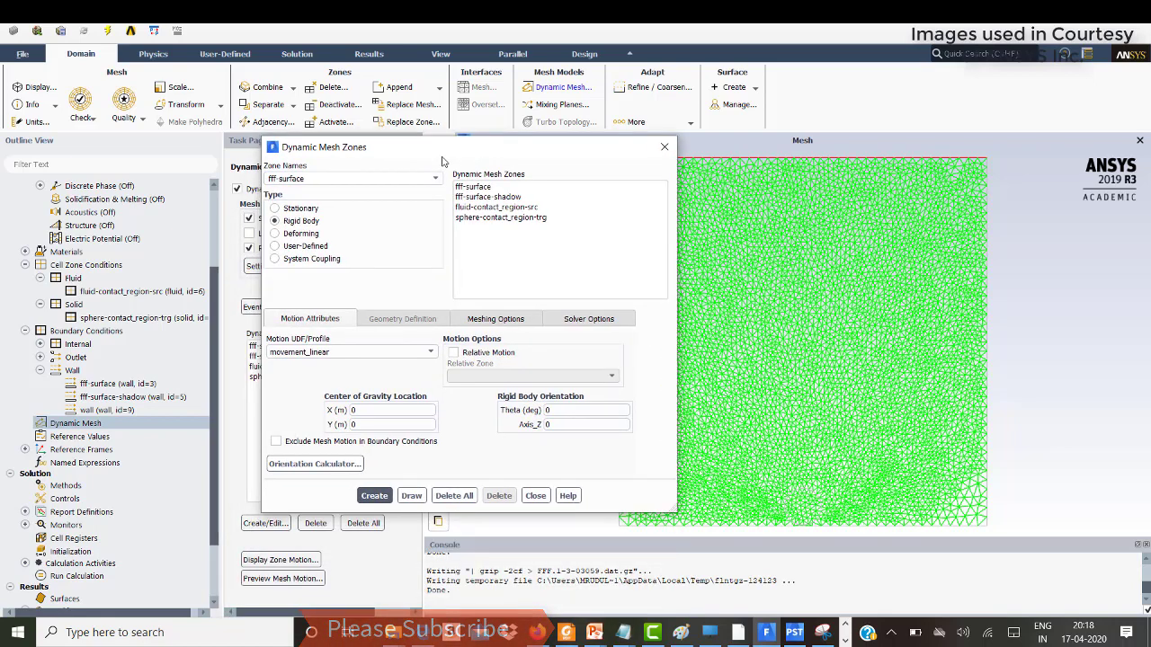
pyautogui.click(664, 147)
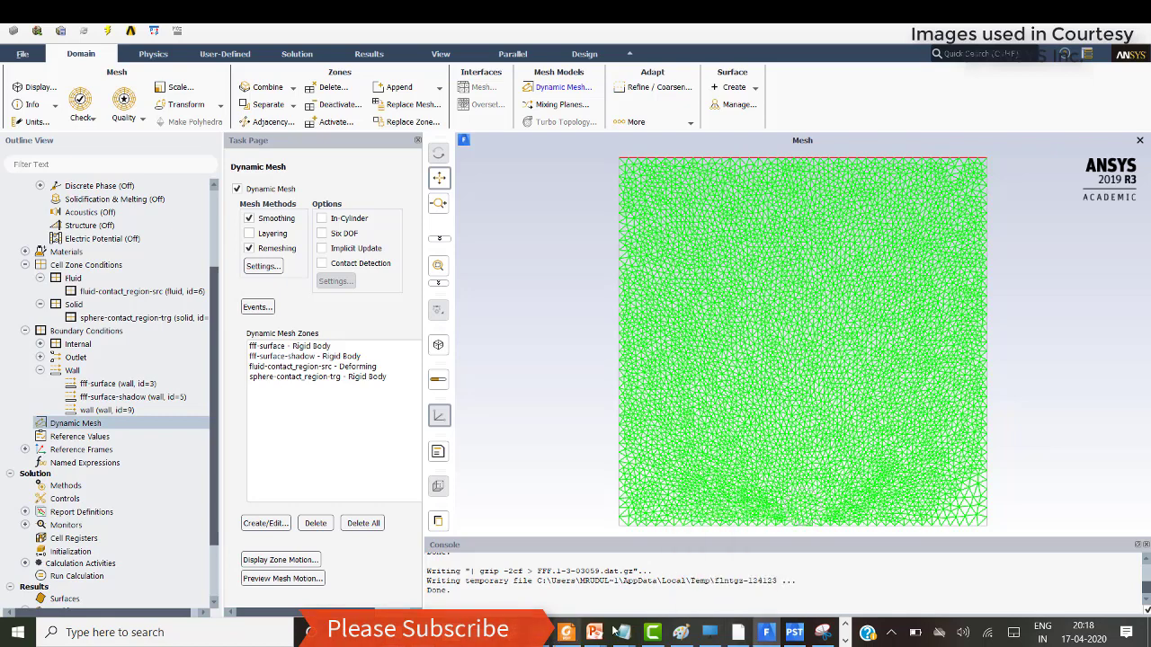
pyautogui.moveTo(620, 632)
pyautogui.click(667, 599)
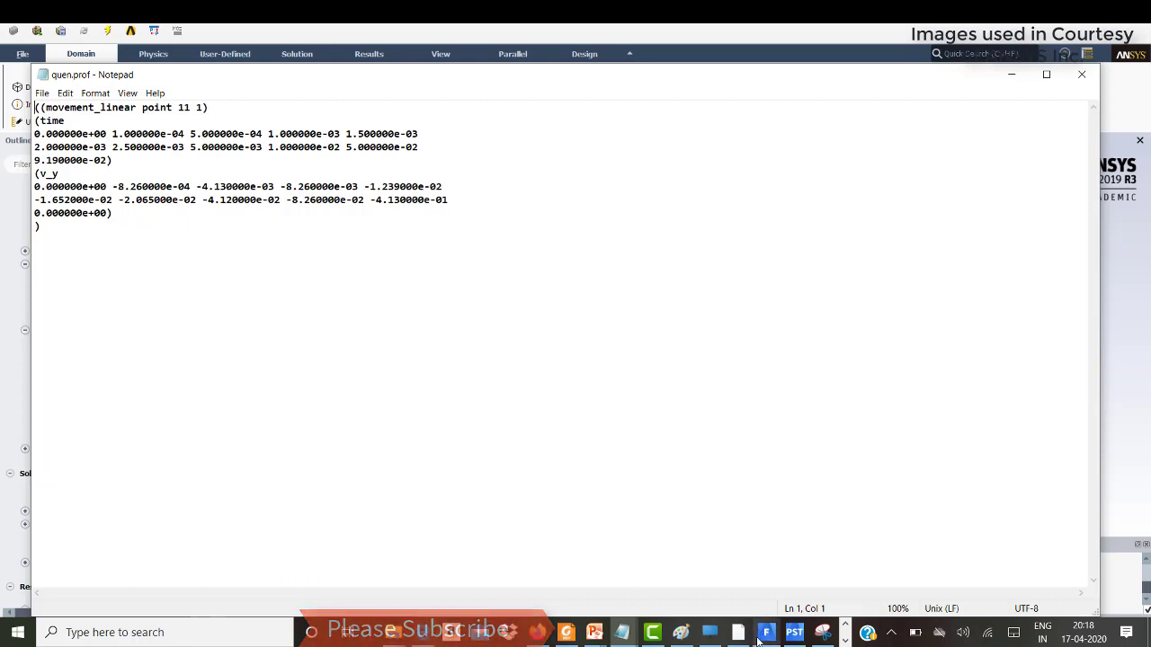
# Step: Switch to PowerPoint to review the net force and velocity derivation on slide 2, and return to quen.prof in Notepad
pyautogui.moveTo(593, 632)
pyautogui.click(672, 575)
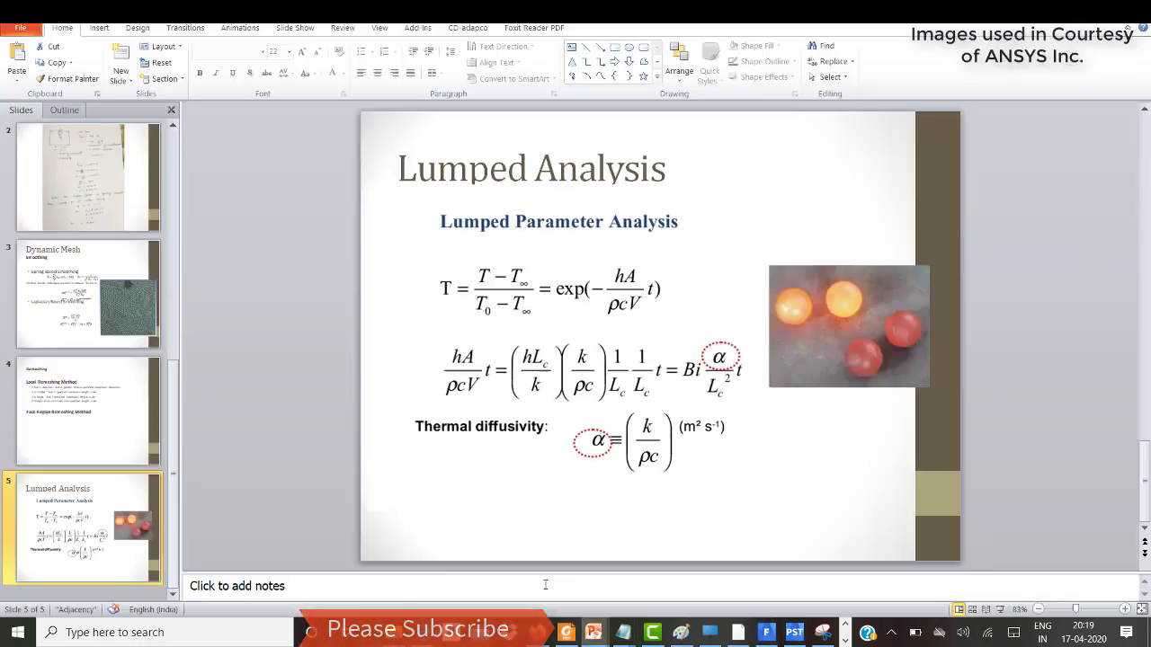
pyautogui.click(120, 328)
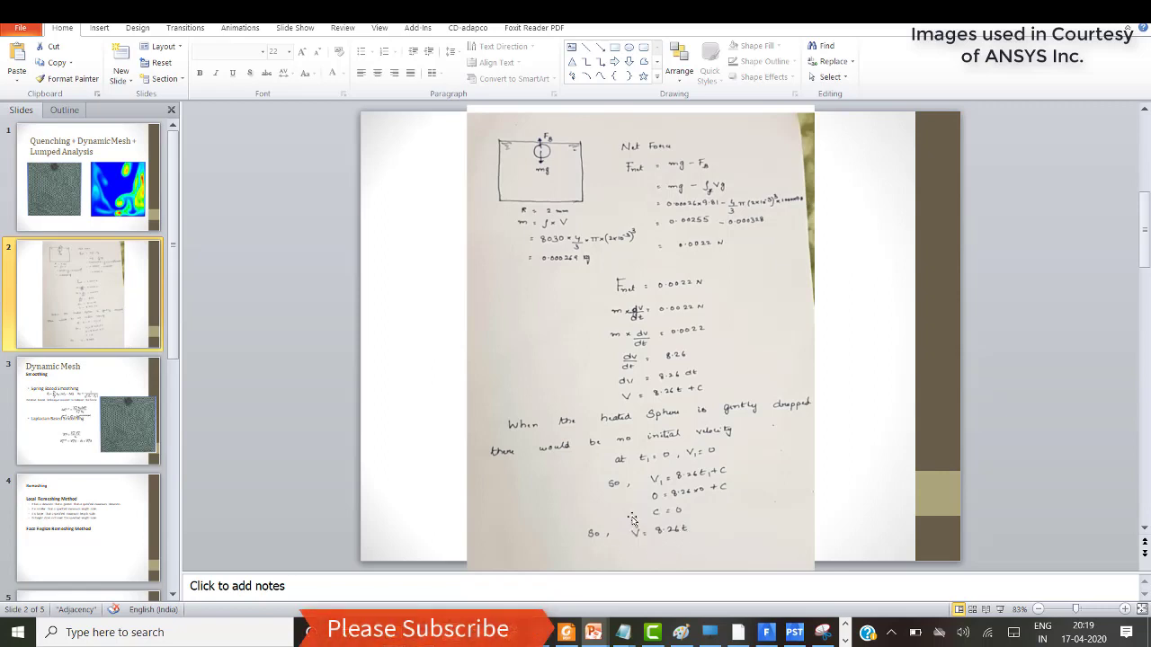
pyautogui.moveTo(623, 632)
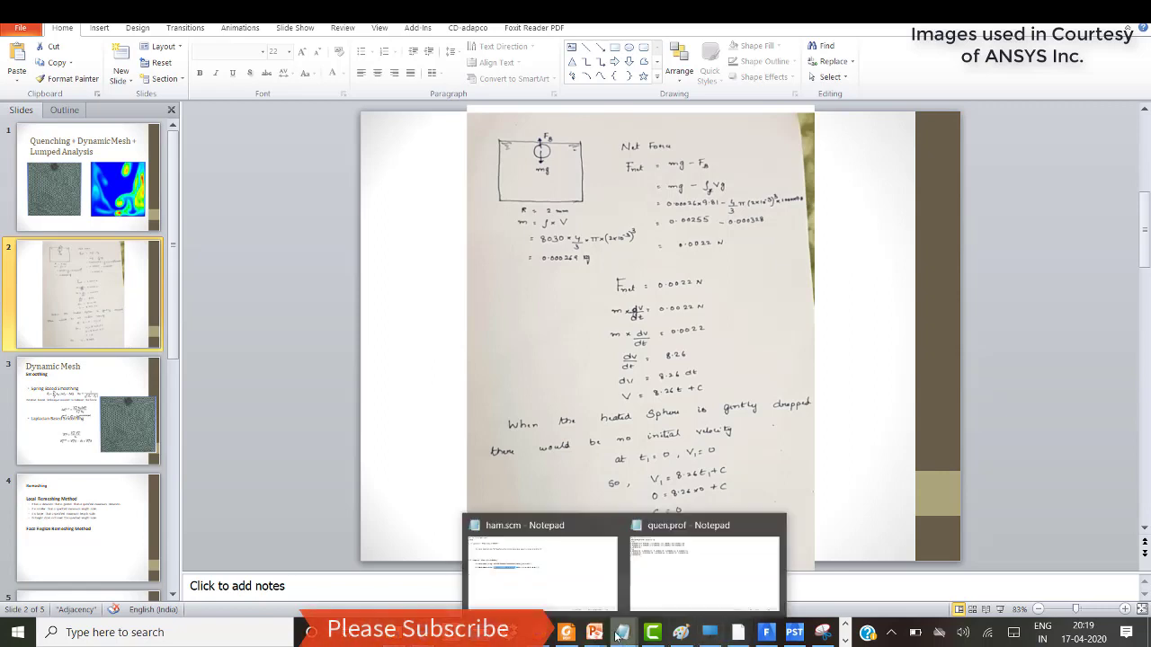
pyautogui.click(697, 562)
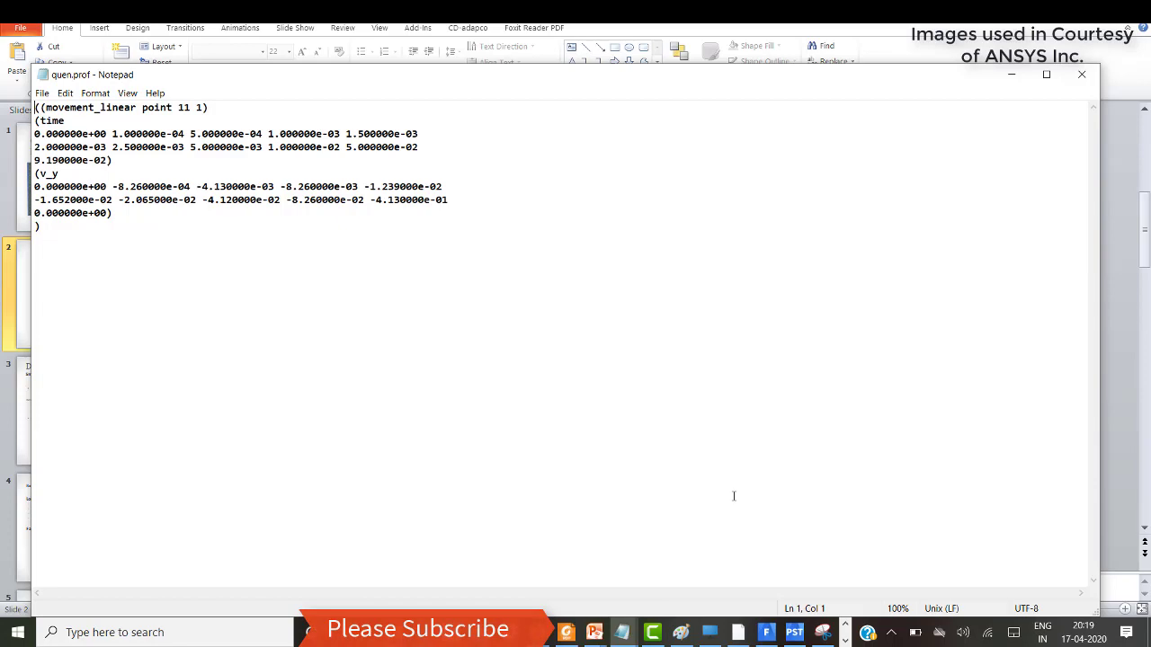
pyautogui.click(766, 632)
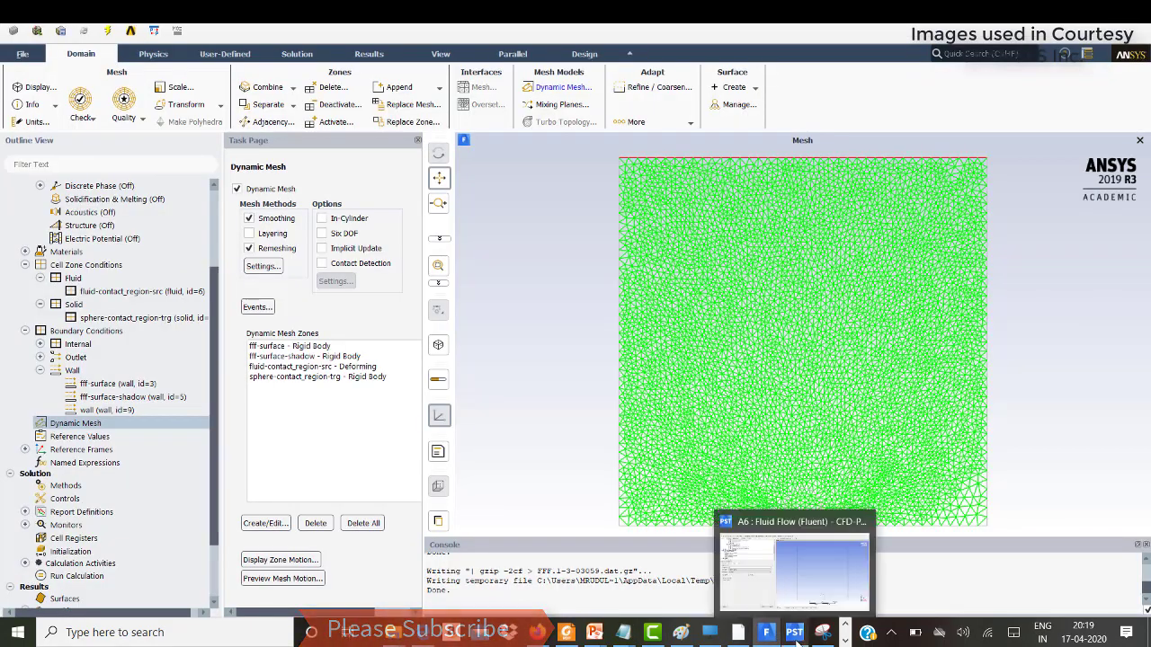
pyautogui.click(763, 634)
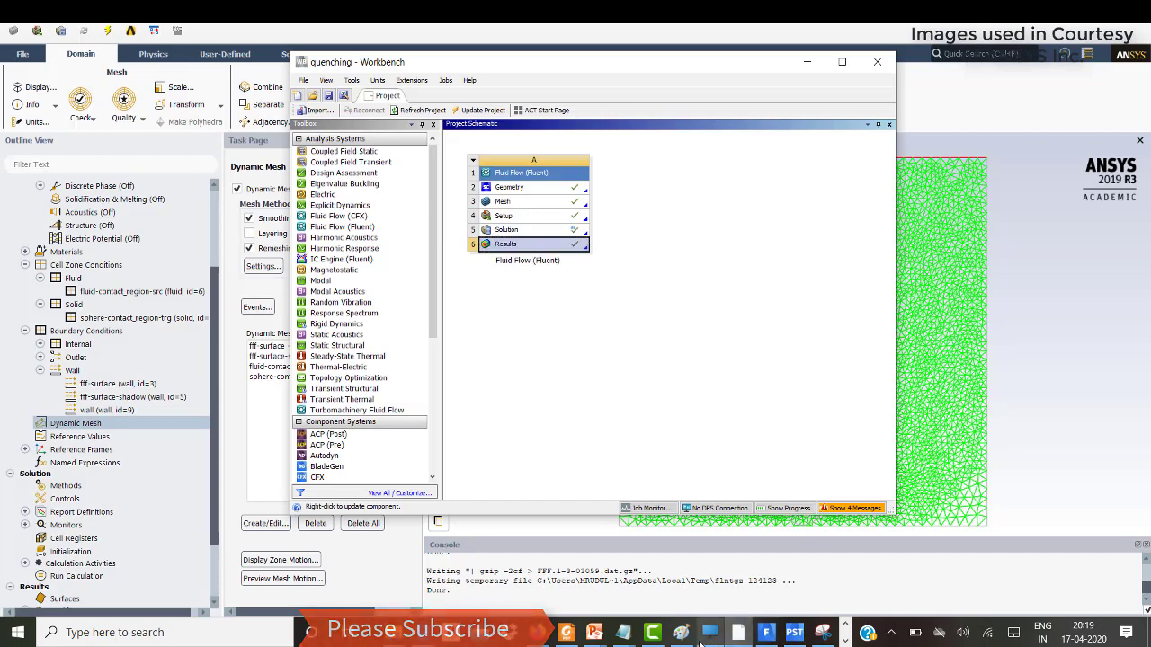
pyautogui.moveTo(623, 632)
pyautogui.click(706, 566)
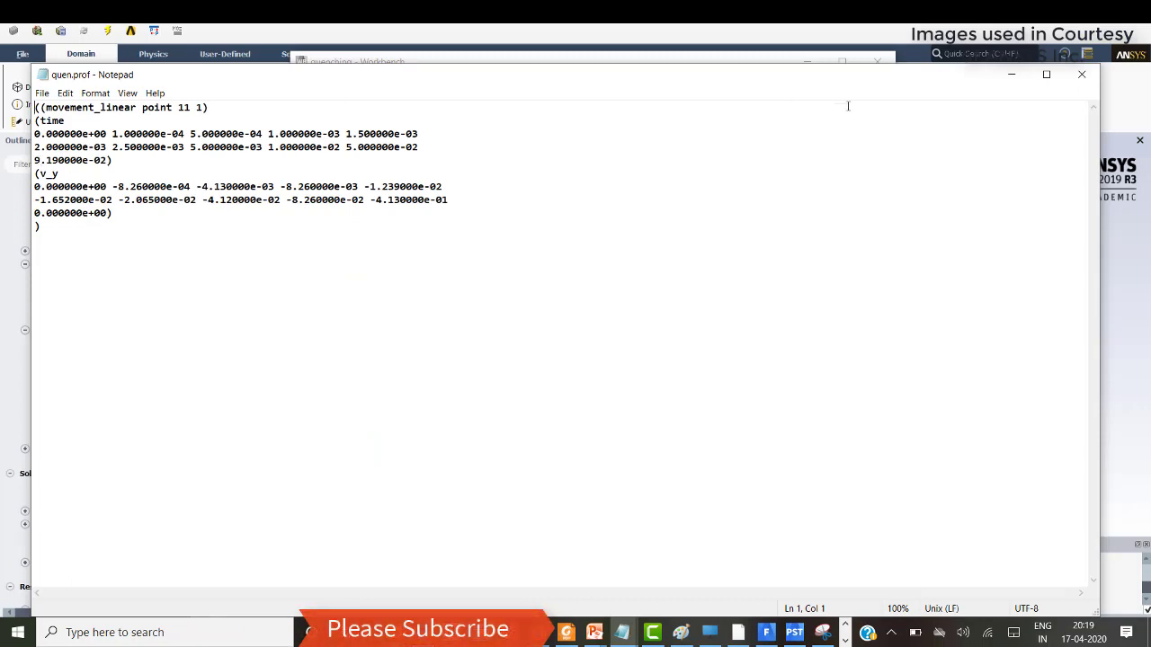
pyautogui.click(1013, 77)
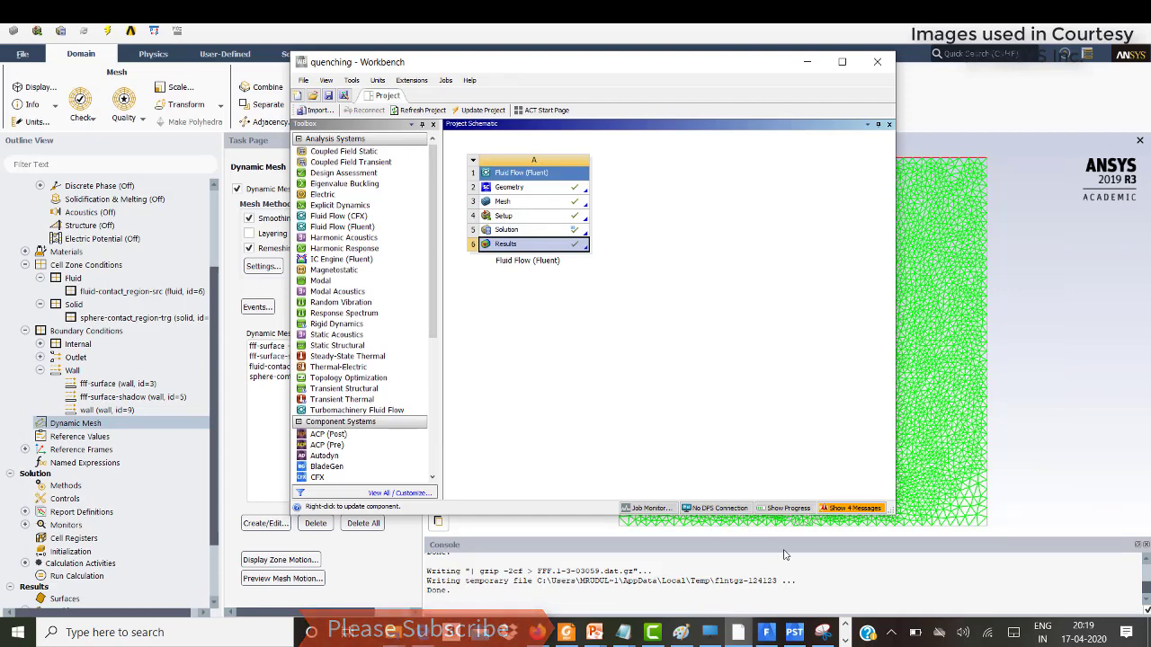
pyautogui.click(738, 632)
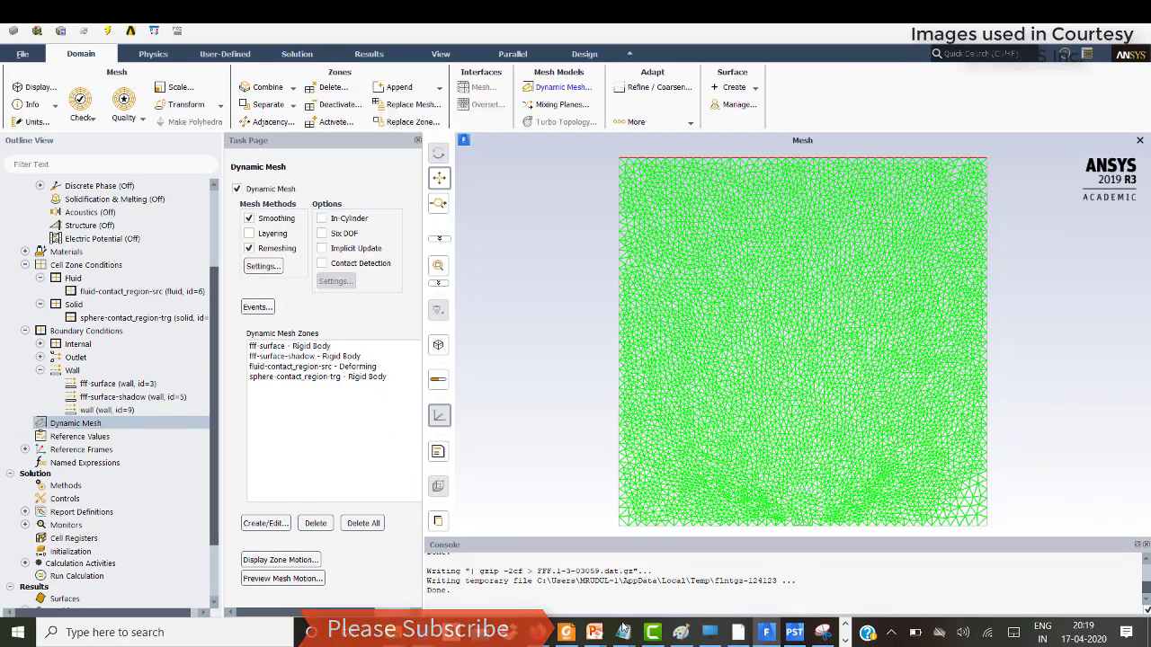
# Step: Bring up quen.prof in Notepad, check the file name and folder for saving it under Save As, and cancel
pyautogui.moveTo(622, 629)
pyautogui.click(653, 595)
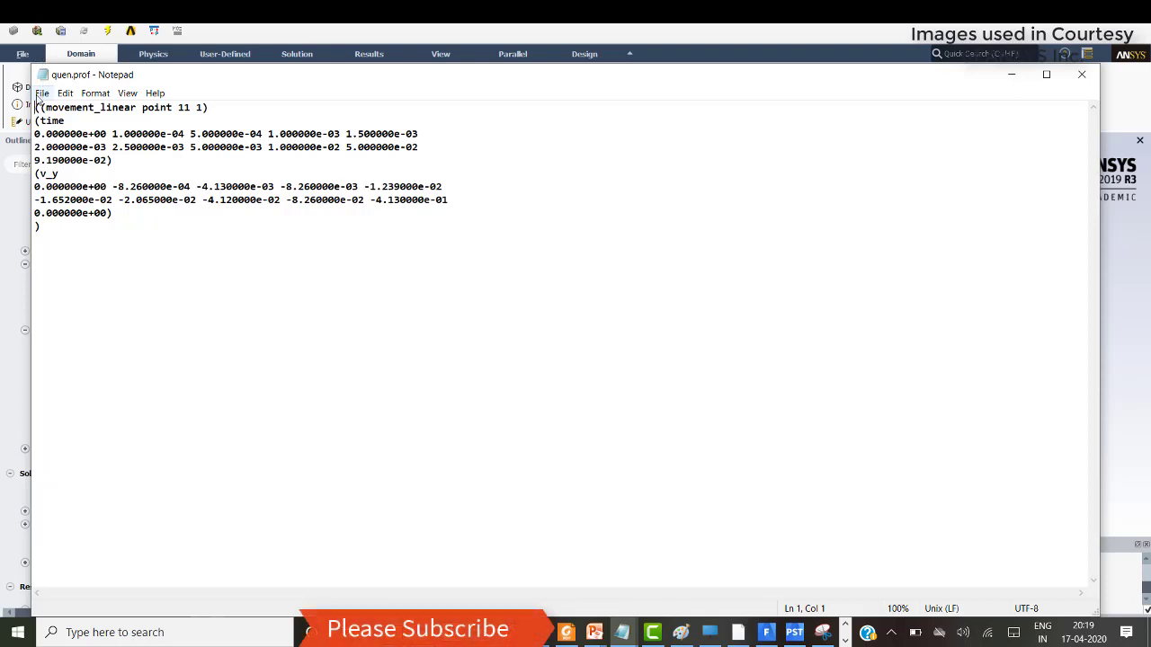
pyautogui.click(41, 94)
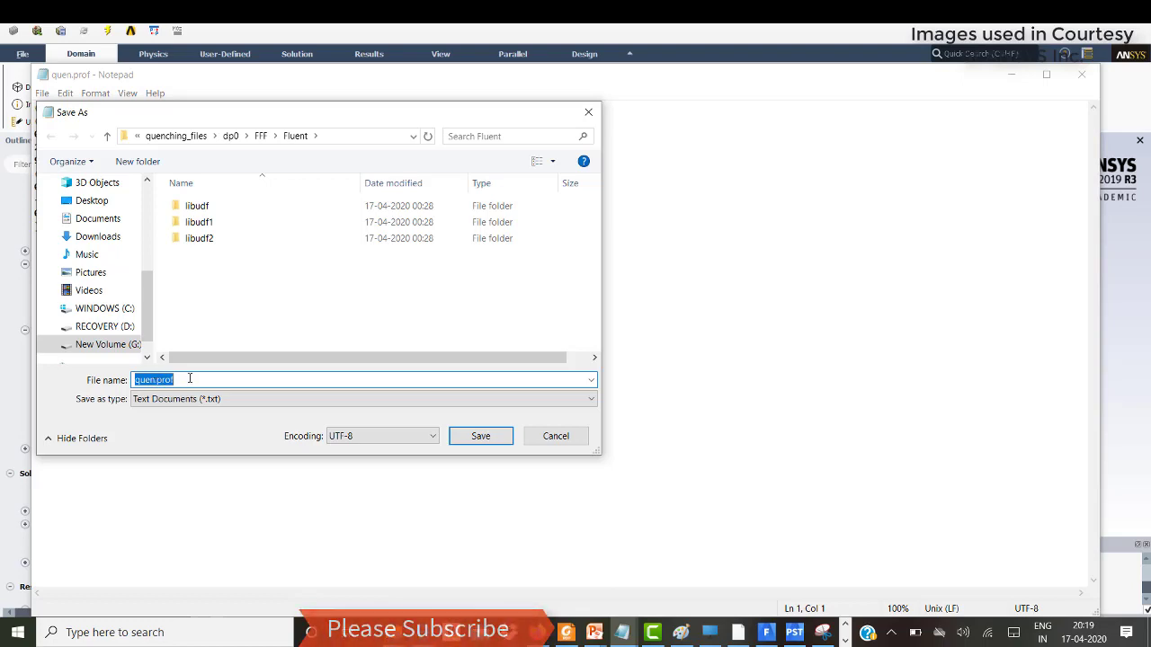
pyautogui.click(555, 436)
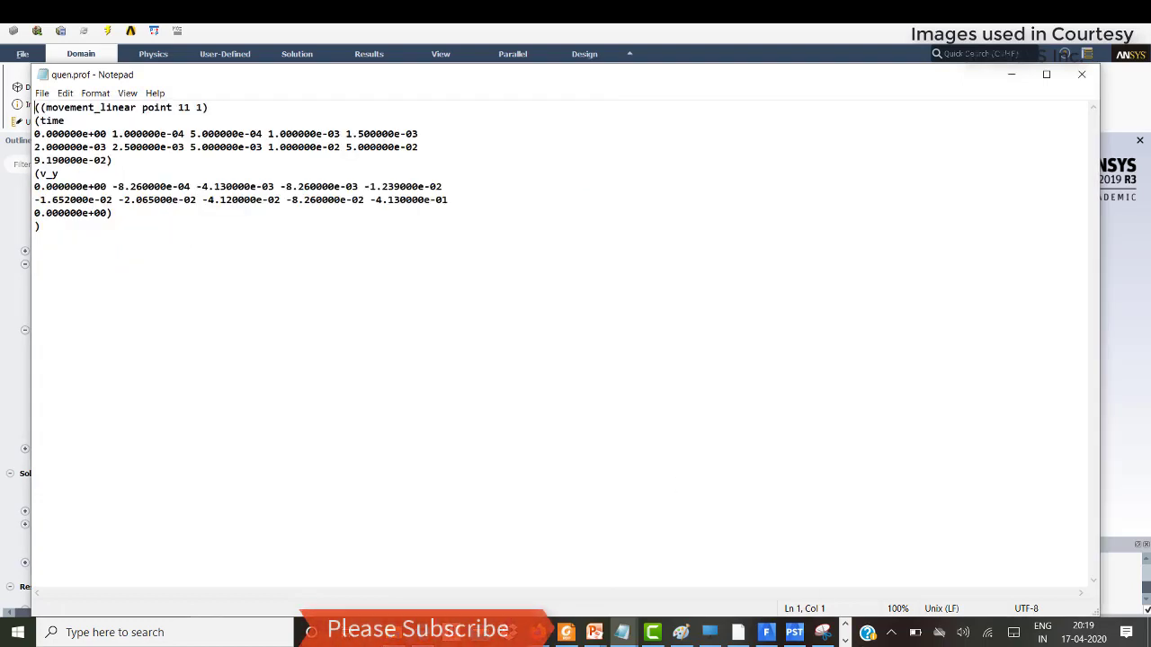
# Step: Switch to Fluent, look up the profile files available for reading in the case's Fluent folder, and cancel the file selection
pyautogui.click(765, 632)
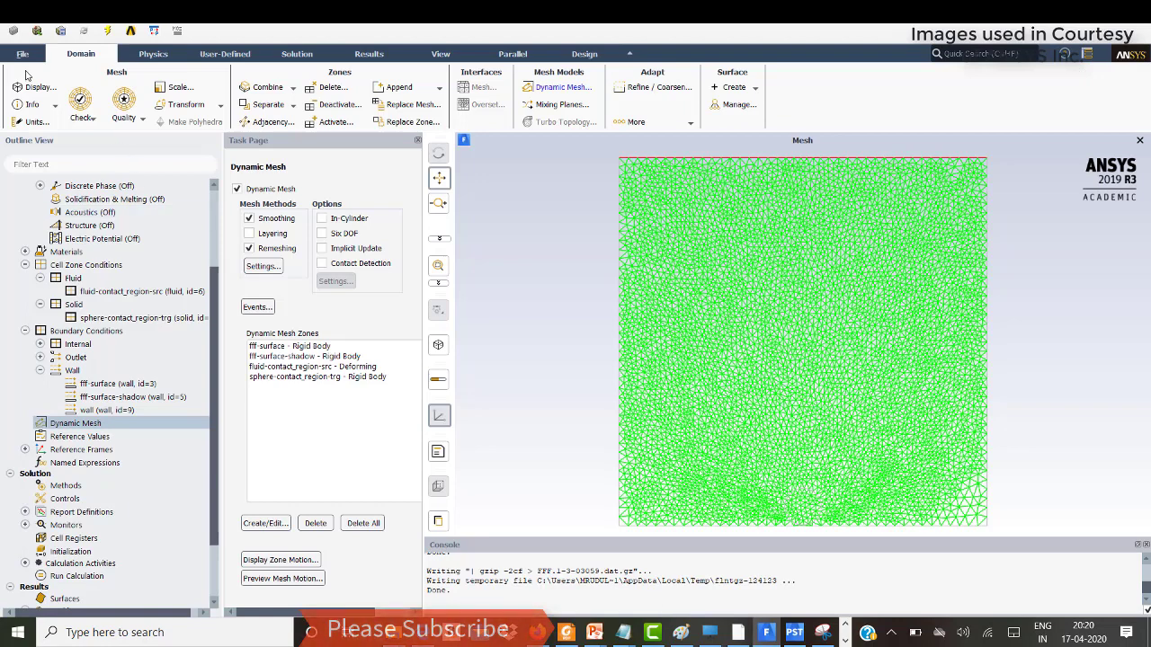
pyautogui.click(23, 56)
pyautogui.moveTo(36, 147)
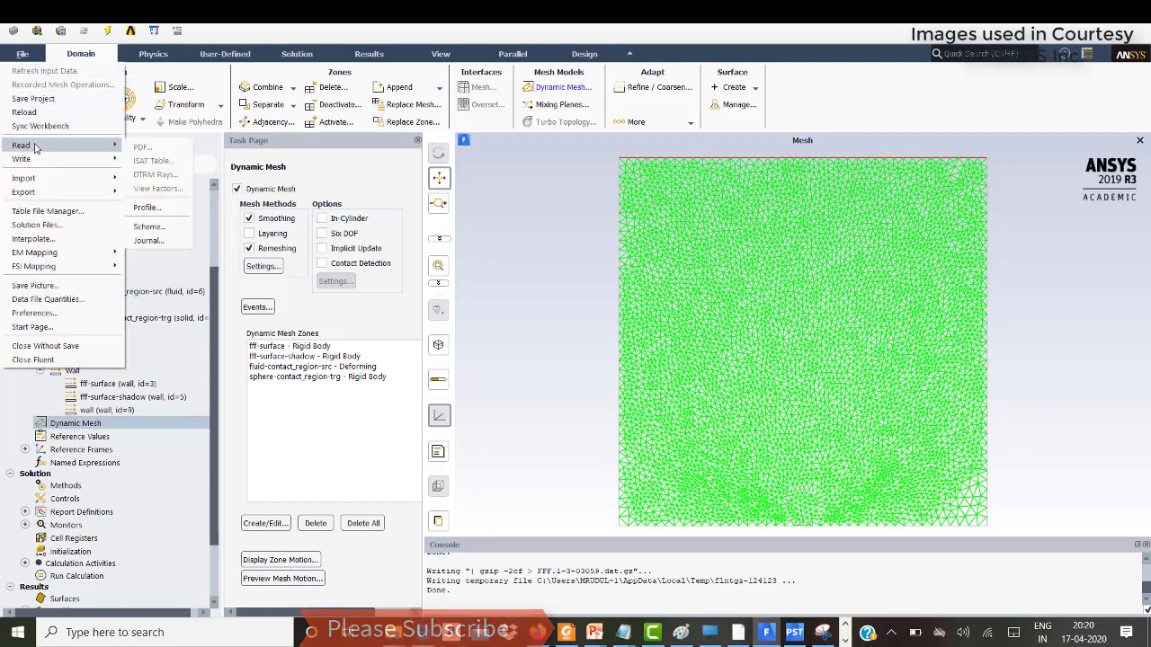
pyautogui.click(139, 206)
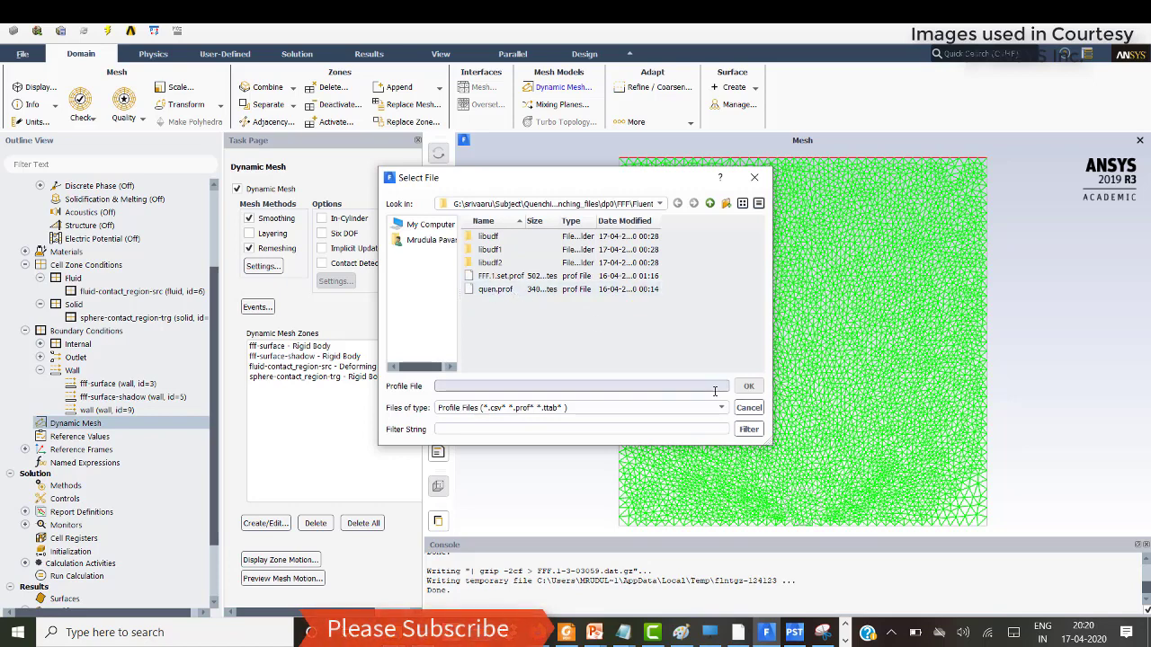
pyautogui.click(748, 409)
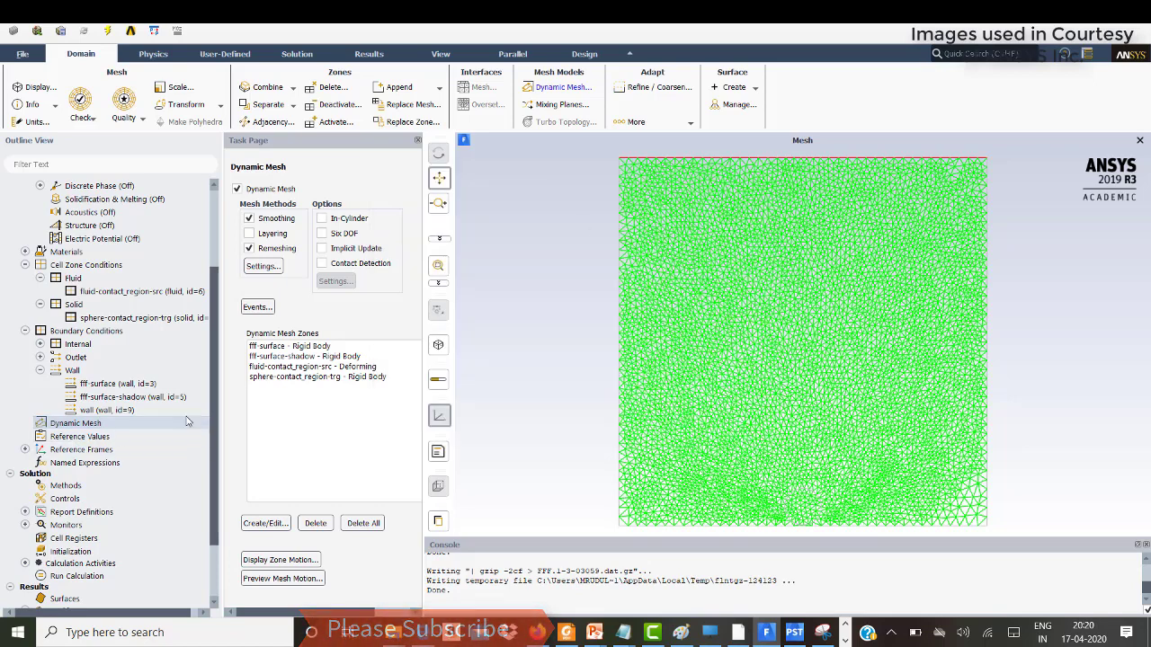
# Step: Check the fields of the movement_linear profile from the boundary conditions' profiles and close the dialog
pyautogui.doubleClick(68, 331)
pyautogui.click(67, 331)
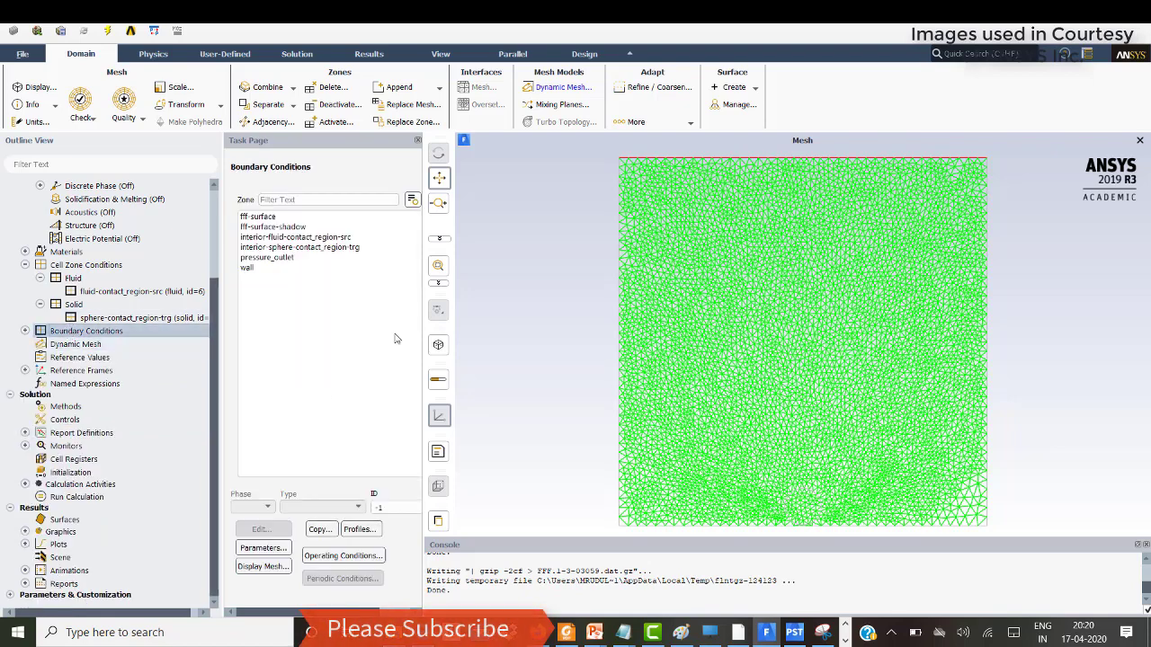
pyautogui.click(360, 529)
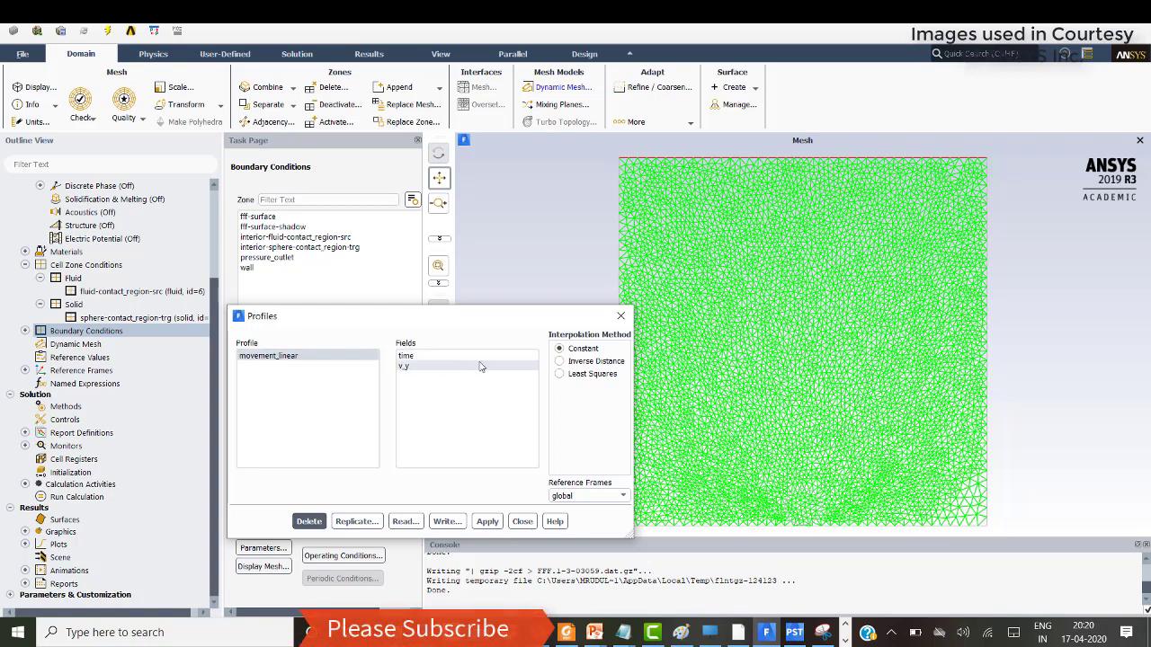
pyautogui.click(619, 316)
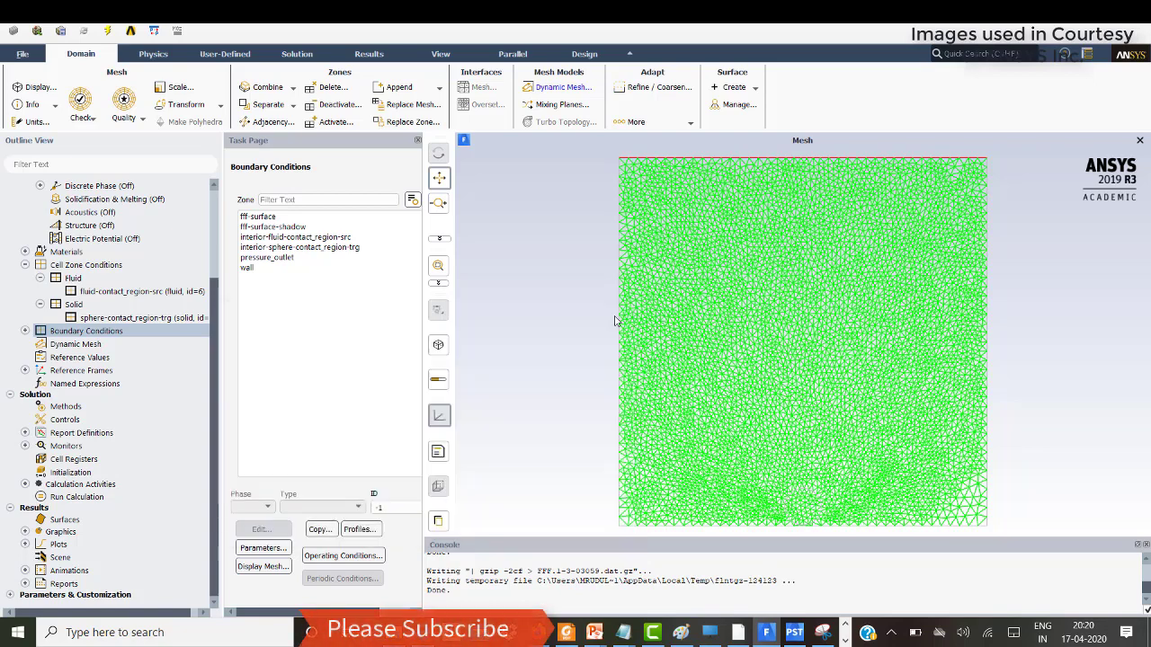
# Step: Set the Y center of gravity location of the rigid-body dynamic mesh zone fff-surface to 0.017 m
pyautogui.click(24, 331)
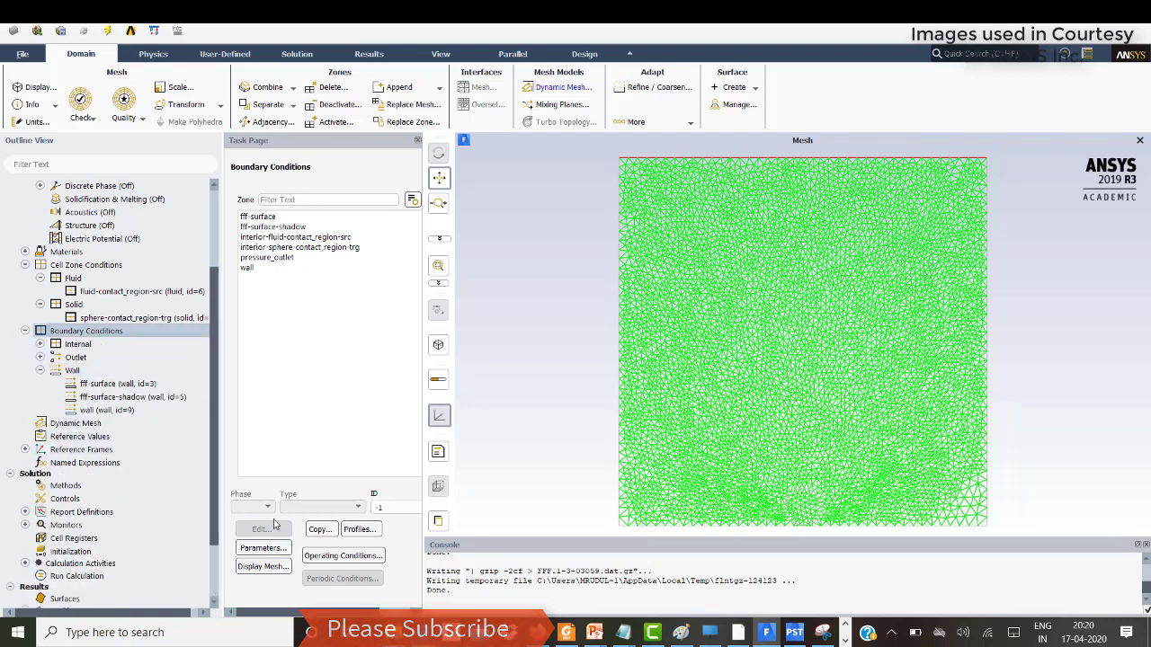
pyautogui.click(114, 425)
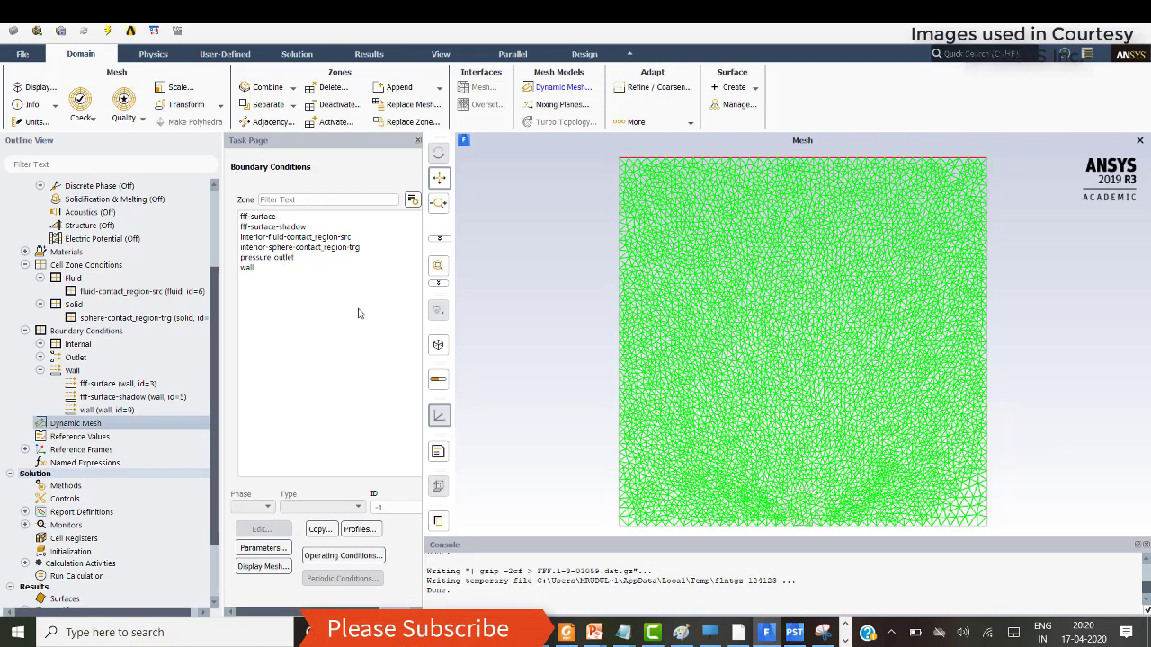
pyautogui.click(266, 523)
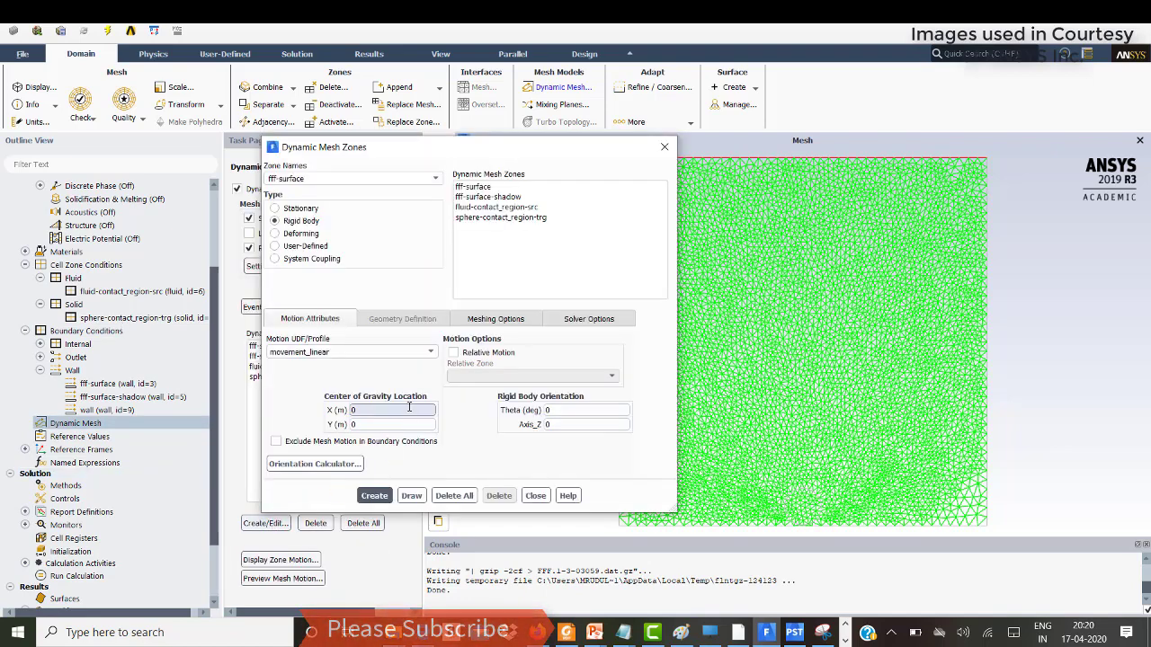
pyautogui.moveTo(495, 148); pyautogui.dragTo(364, 153)
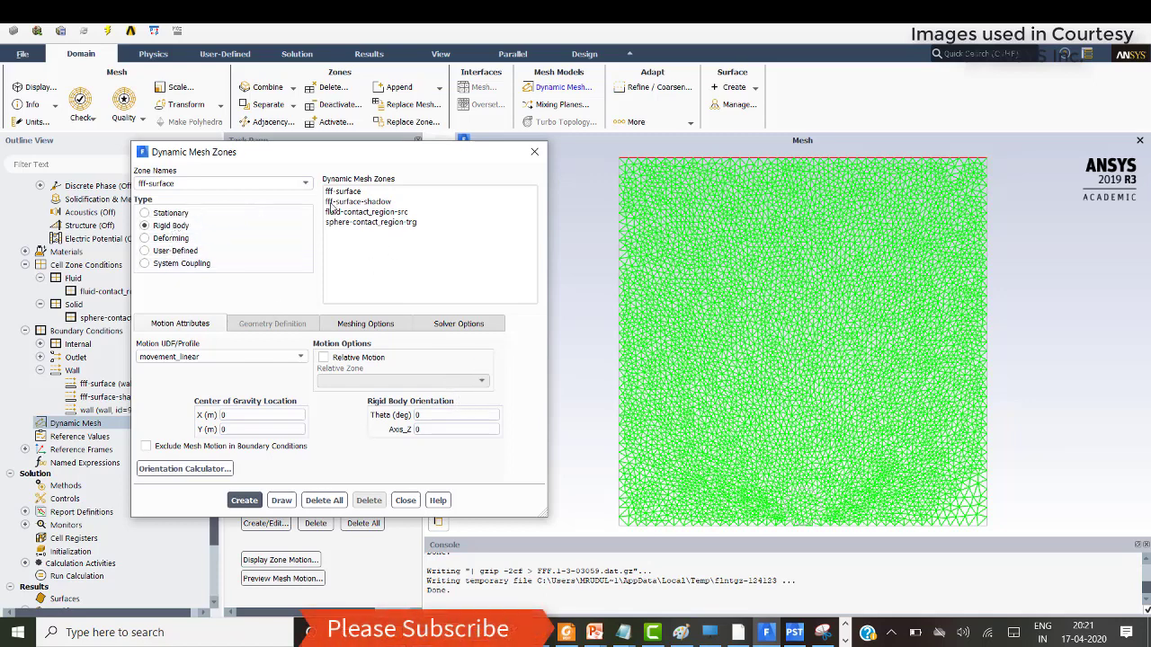
pyautogui.click(353, 192)
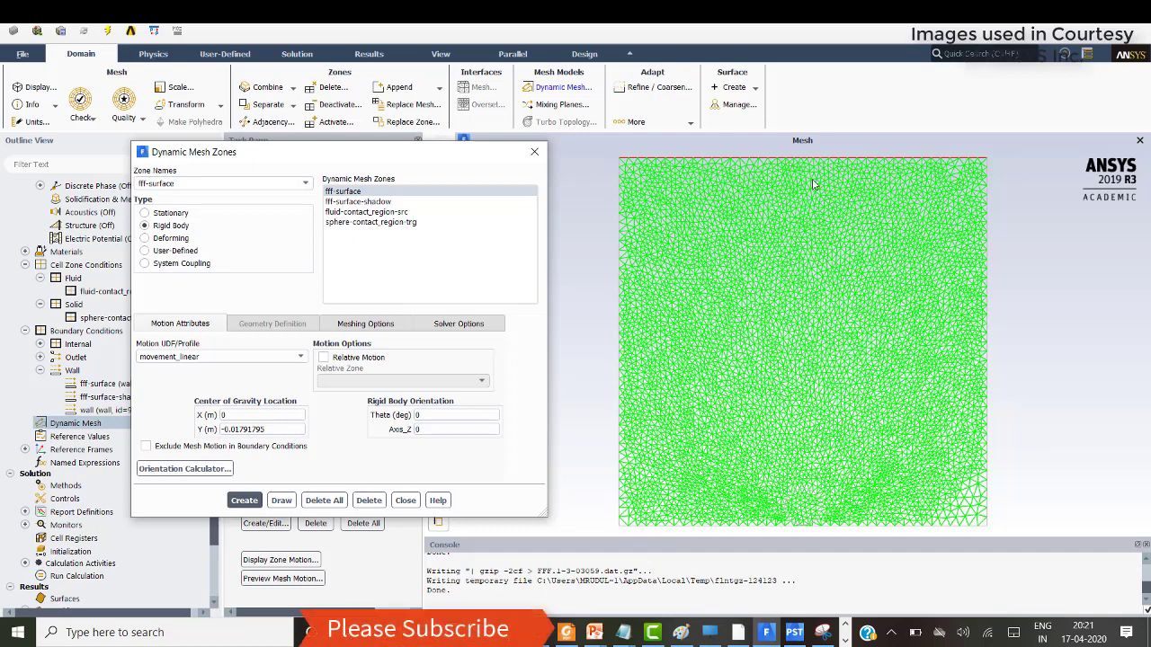
pyautogui.click(231, 429)
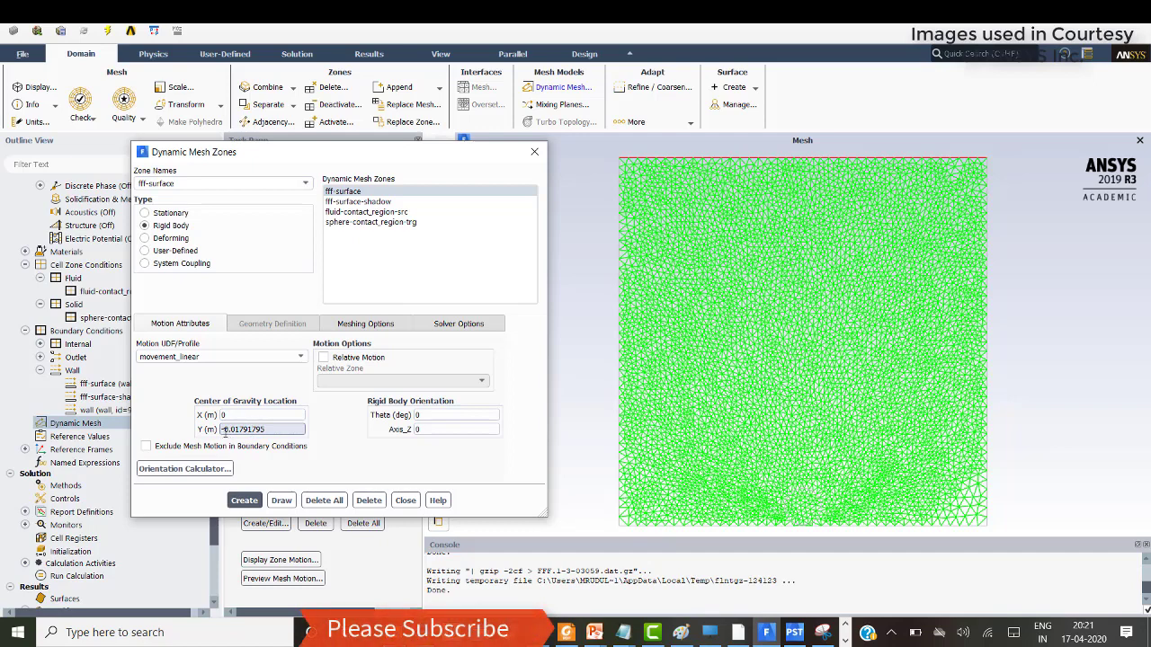
pyautogui.press('Home')
pyautogui.press('Delete')
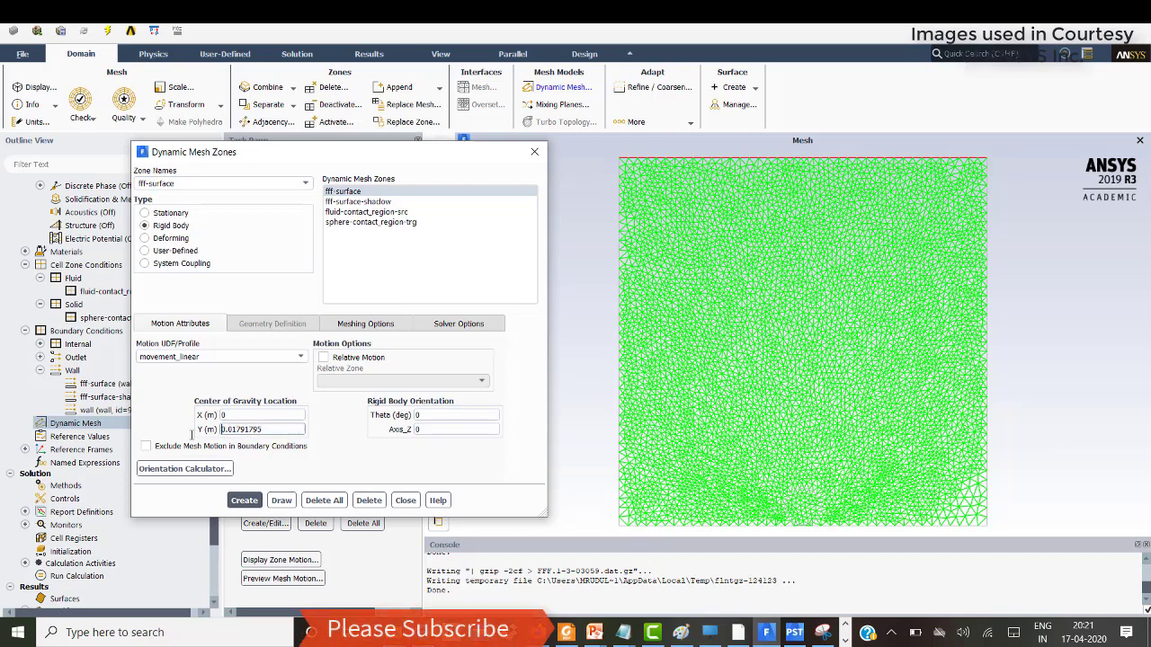
pyautogui.moveTo(263, 429); pyautogui.dragTo(239, 429)
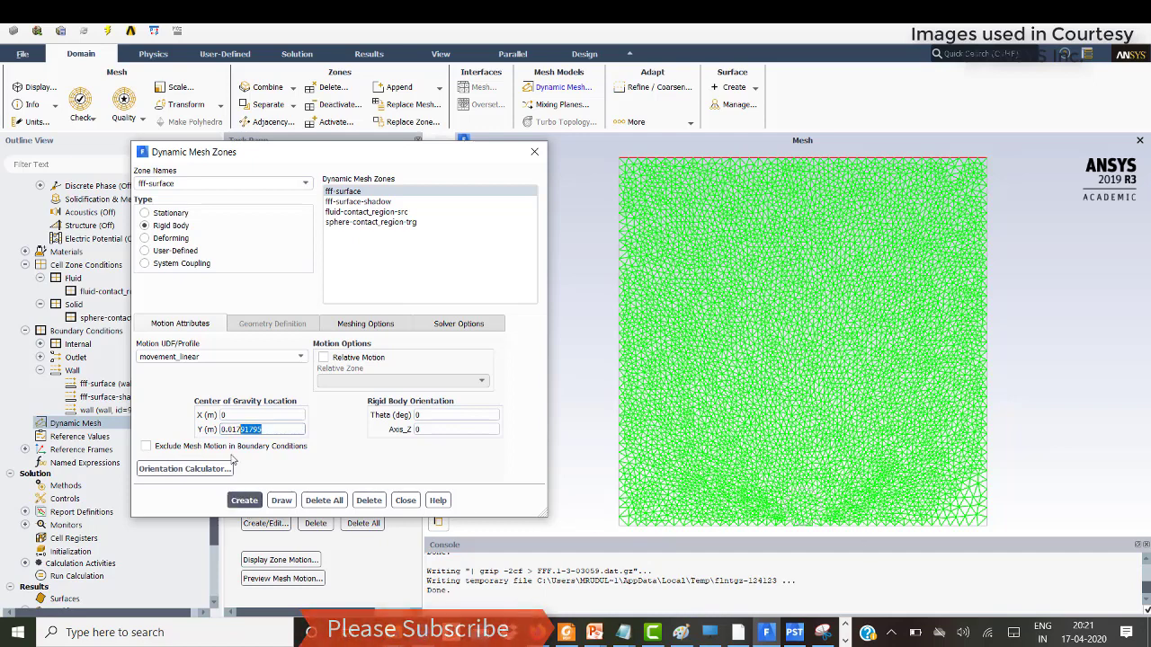
pyautogui.press('Delete')
# Step: Review the cell heights of fff-surface's adjacent zones in its meshing options, and switch to ANSYS Meshing to examine the generated mesh
pyautogui.click(362, 327)
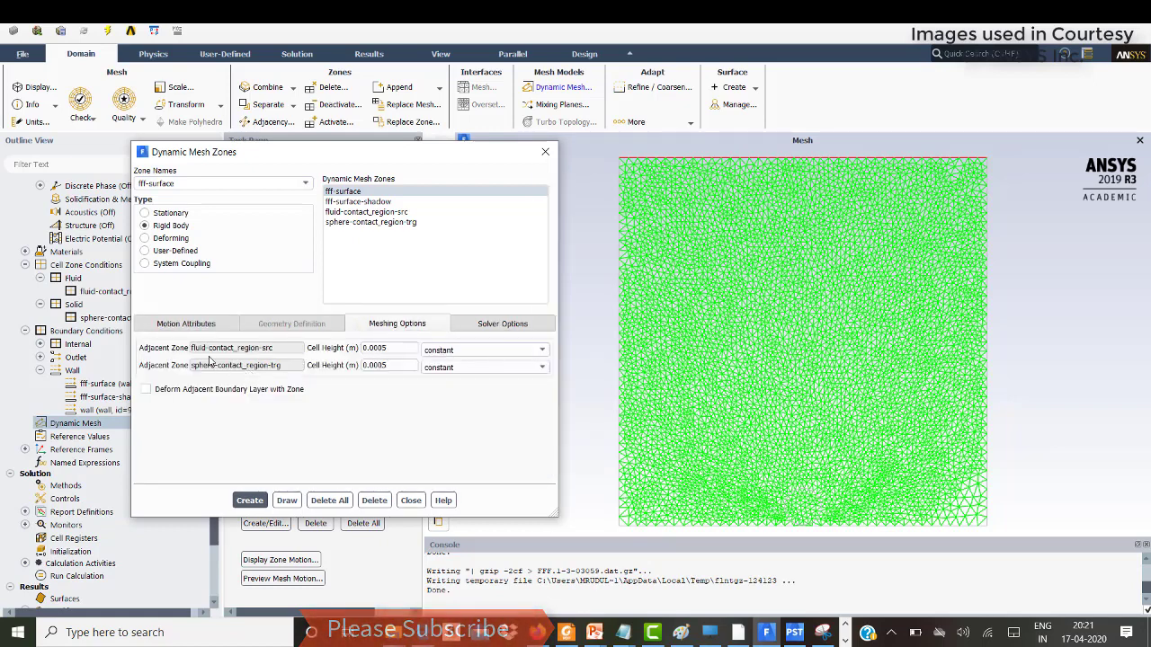
pyautogui.click(386, 348)
pyautogui.click(844, 640)
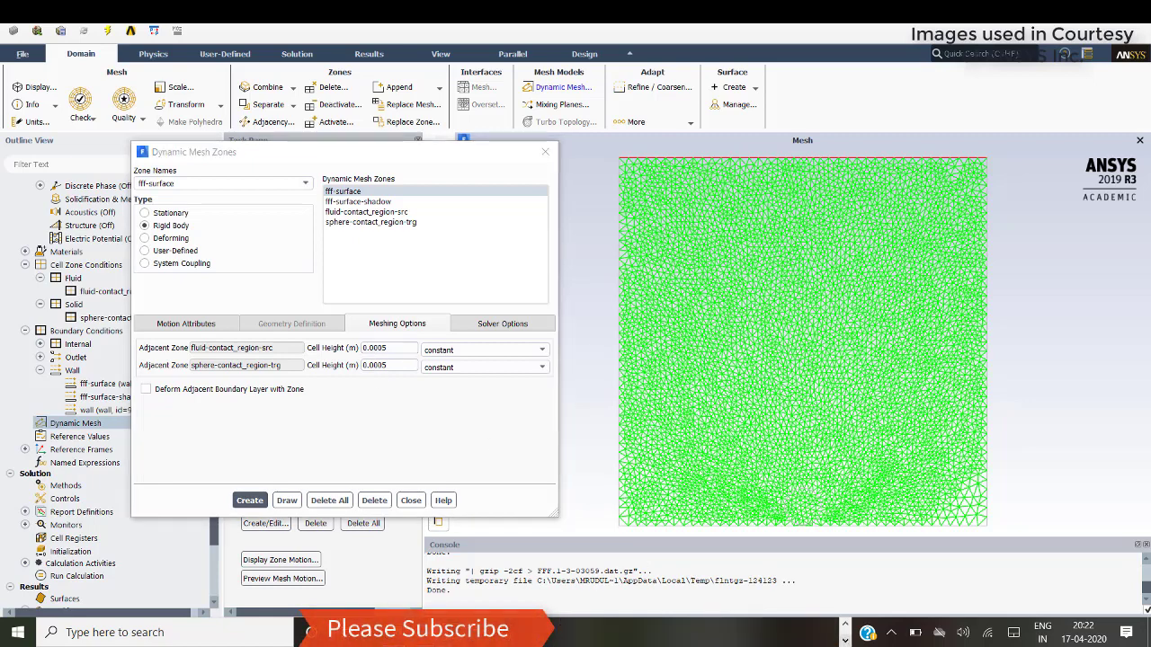
pyautogui.click(409, 640)
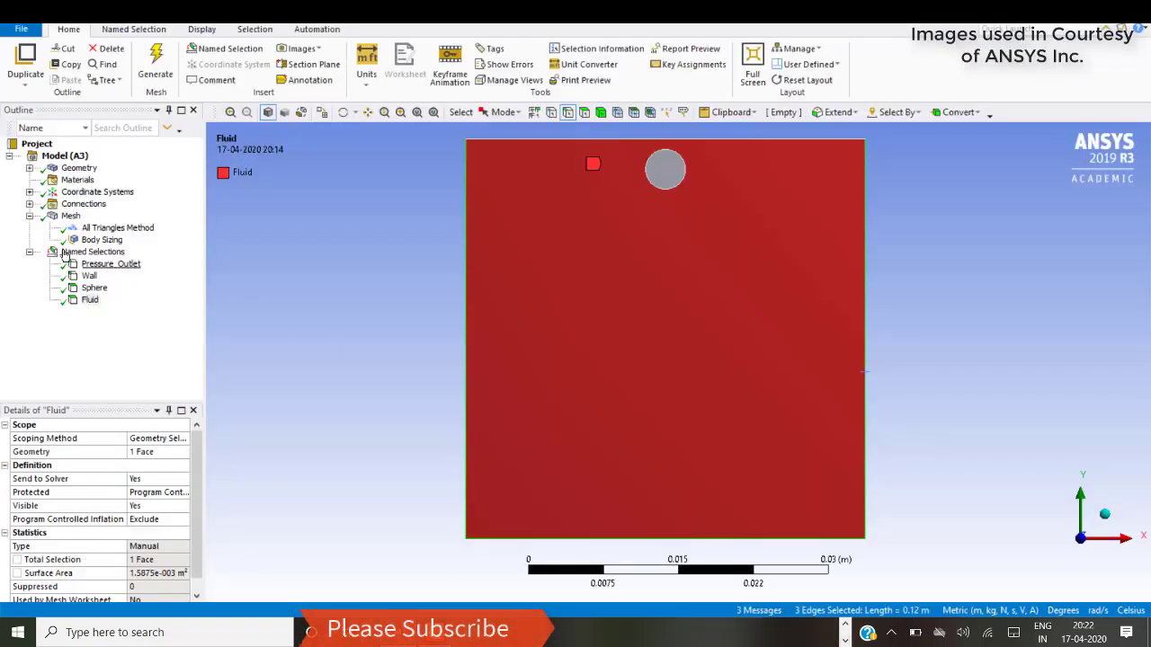
pyautogui.click(70, 216)
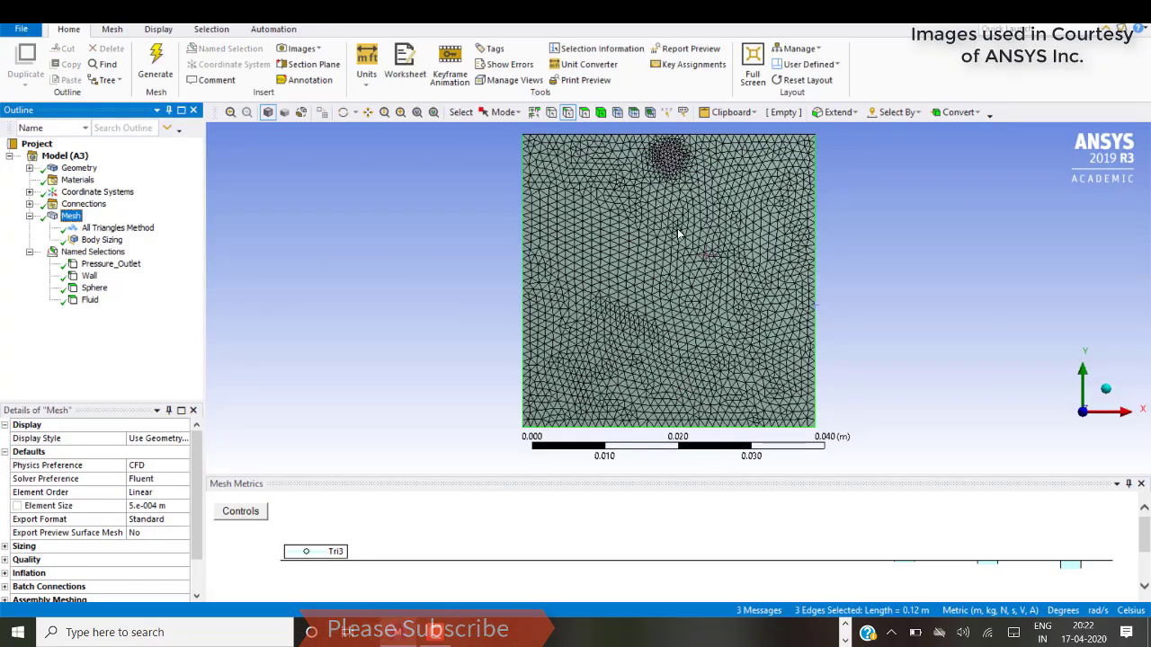
# Step: Measure the node spacing of the mesh just outside and just inside the sphere's lower edge
pyautogui.scroll(-1, 693, 179)
pyautogui.scroll(4, 689, 202)
pyautogui.scroll(2, 689, 201)
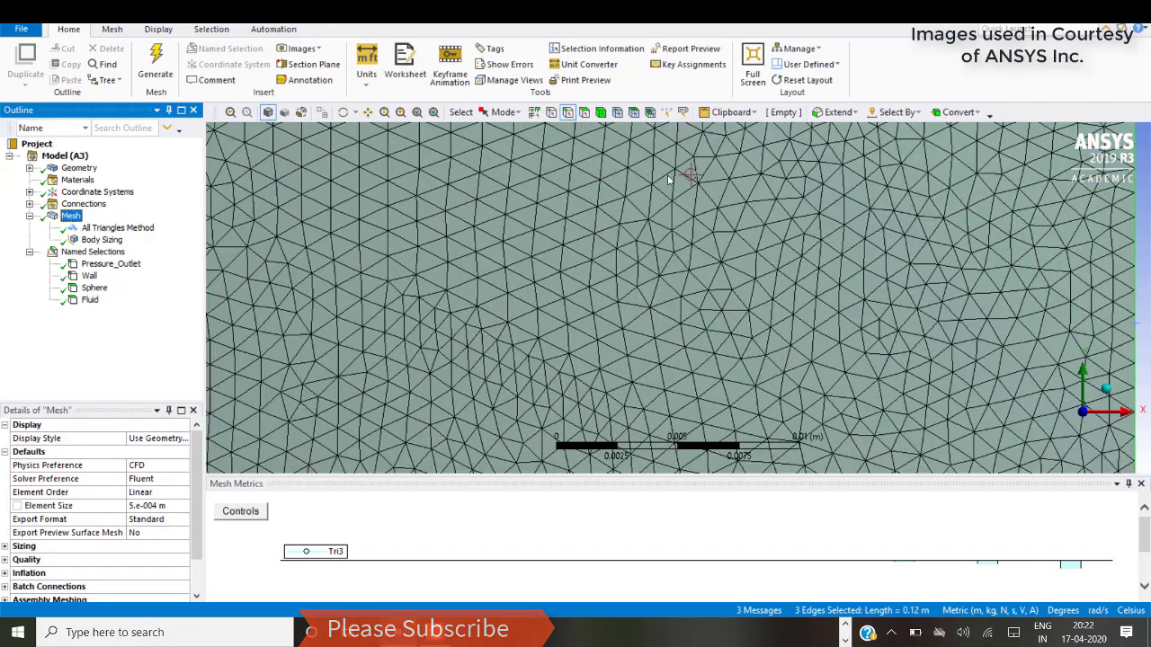
pyautogui.keyDown('ctrl'); pyautogui.moveTo(670, 178); pyautogui.dragTo(723, 442, button='middle'); pyautogui.keyUp('ctrl')
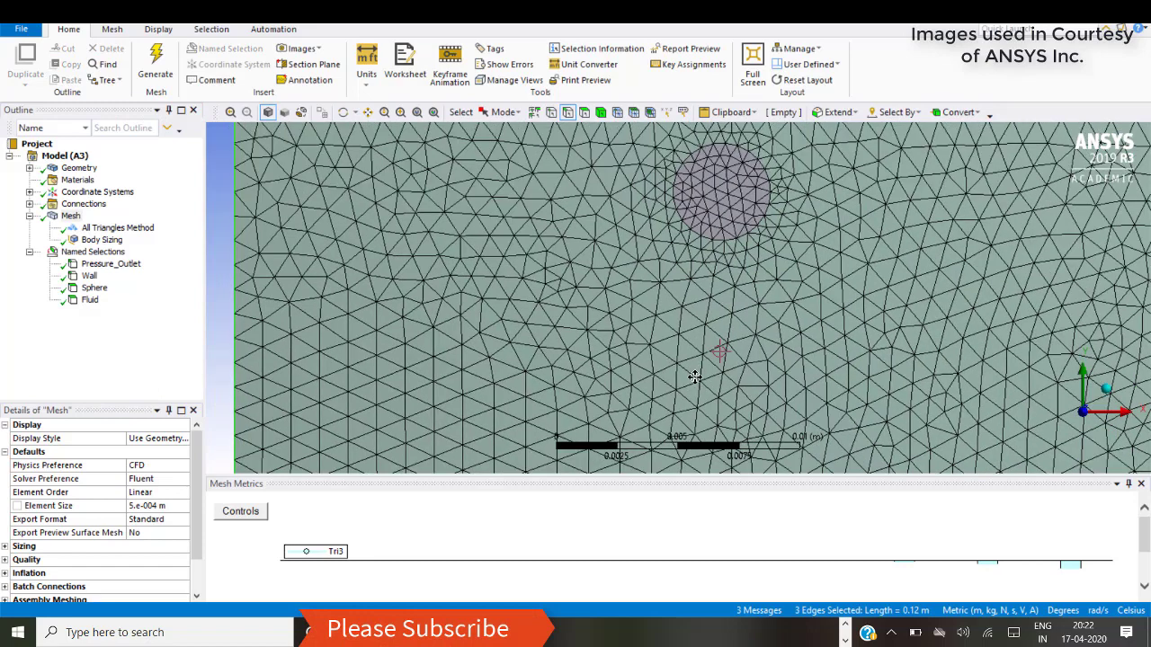
pyautogui.click(619, 113)
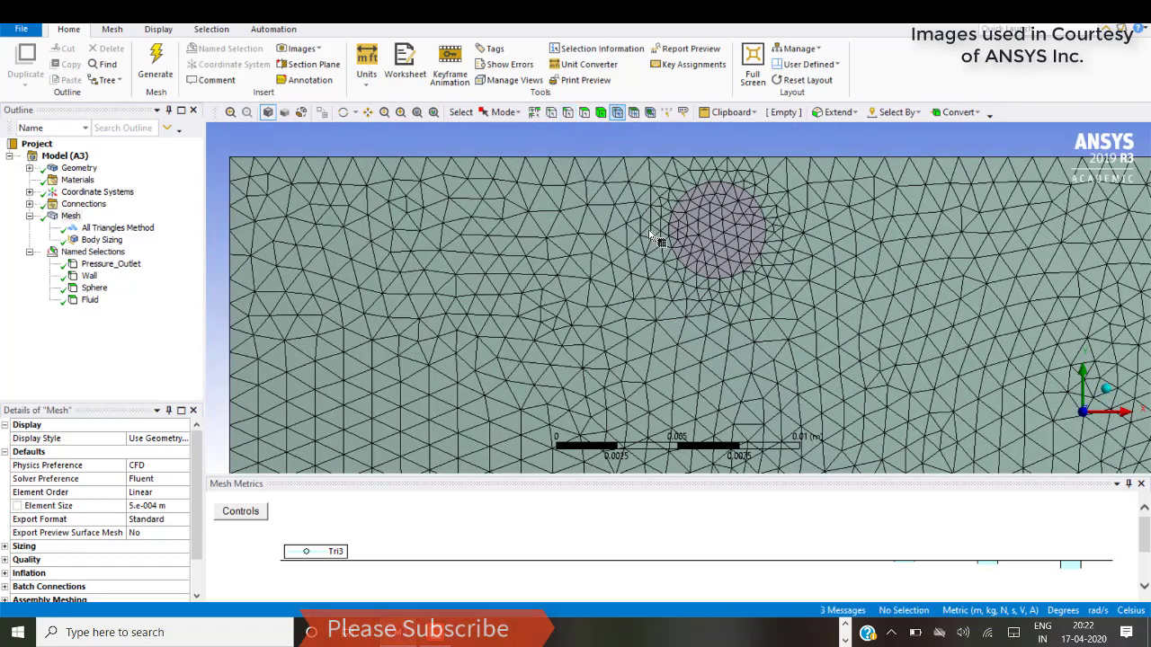
pyautogui.click(725, 295)
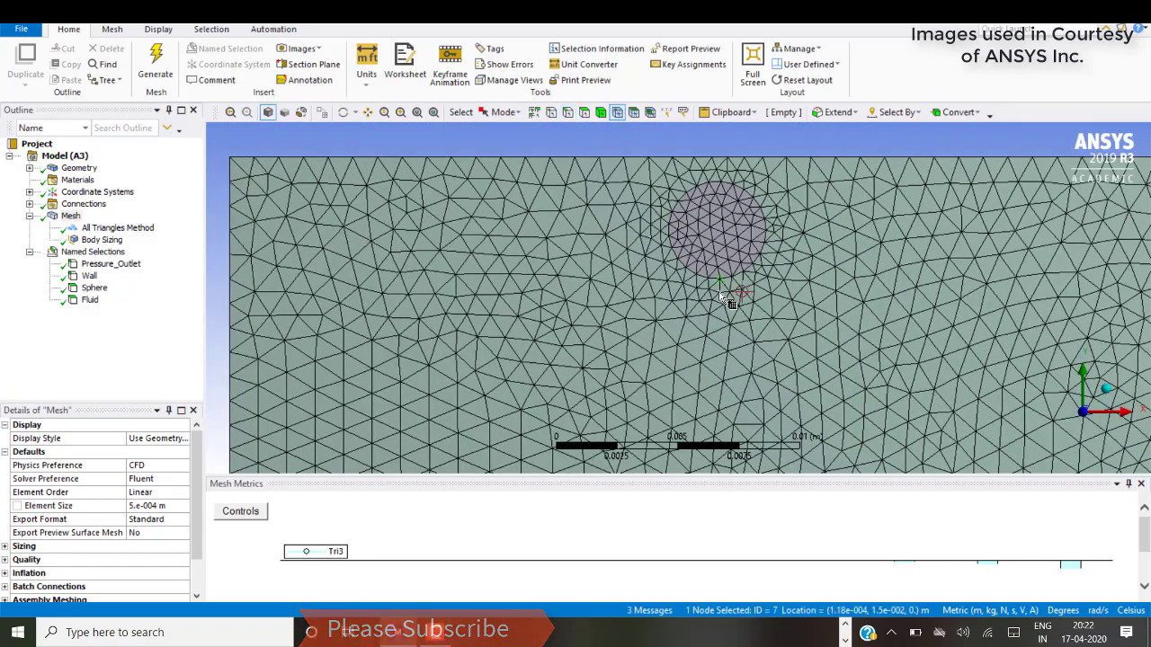
pyautogui.keyDown('ctrl'); pyautogui.click(720, 293); pyautogui.keyUp('ctrl')
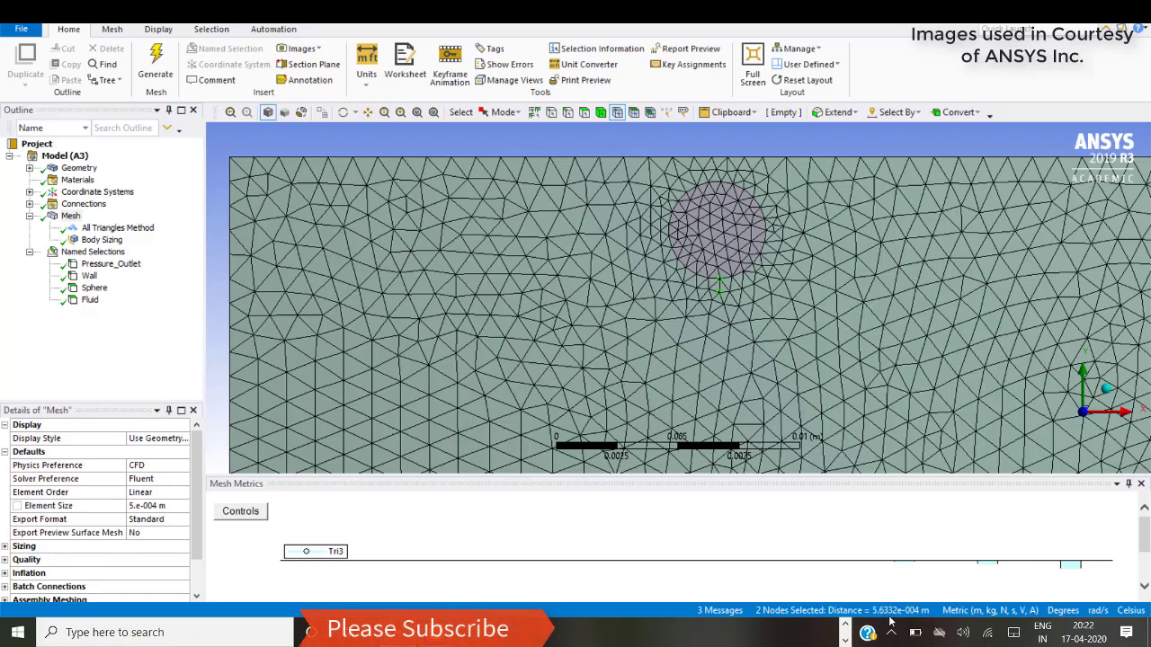
pyautogui.click(719, 268)
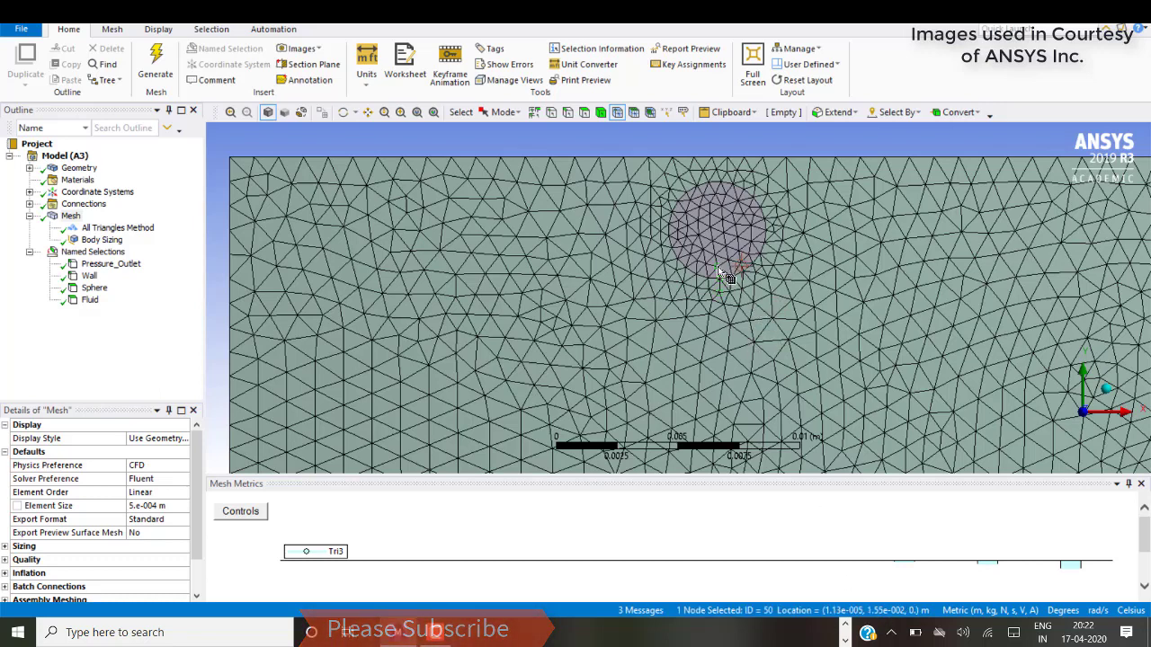
pyautogui.keyDown('ctrl'); pyautogui.click(719, 280); pyautogui.keyUp('ctrl')
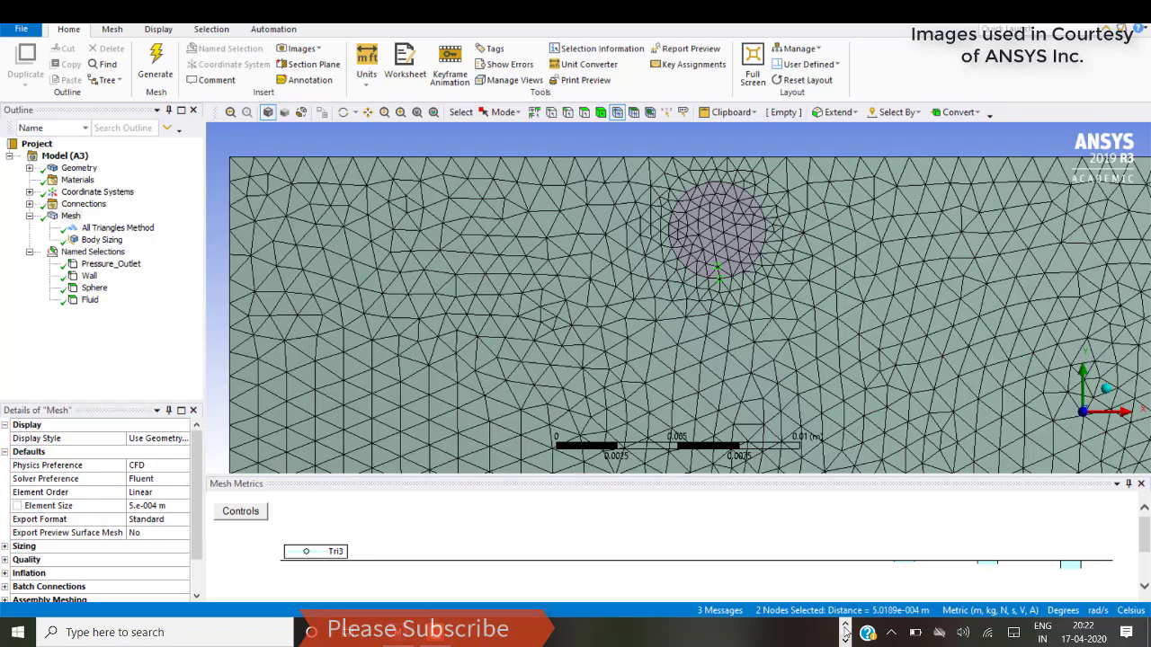
# Step: Switch back to Fluent and apply the settings of the rigid-body dynamic mesh zone fff-surface
pyautogui.click(767, 633)
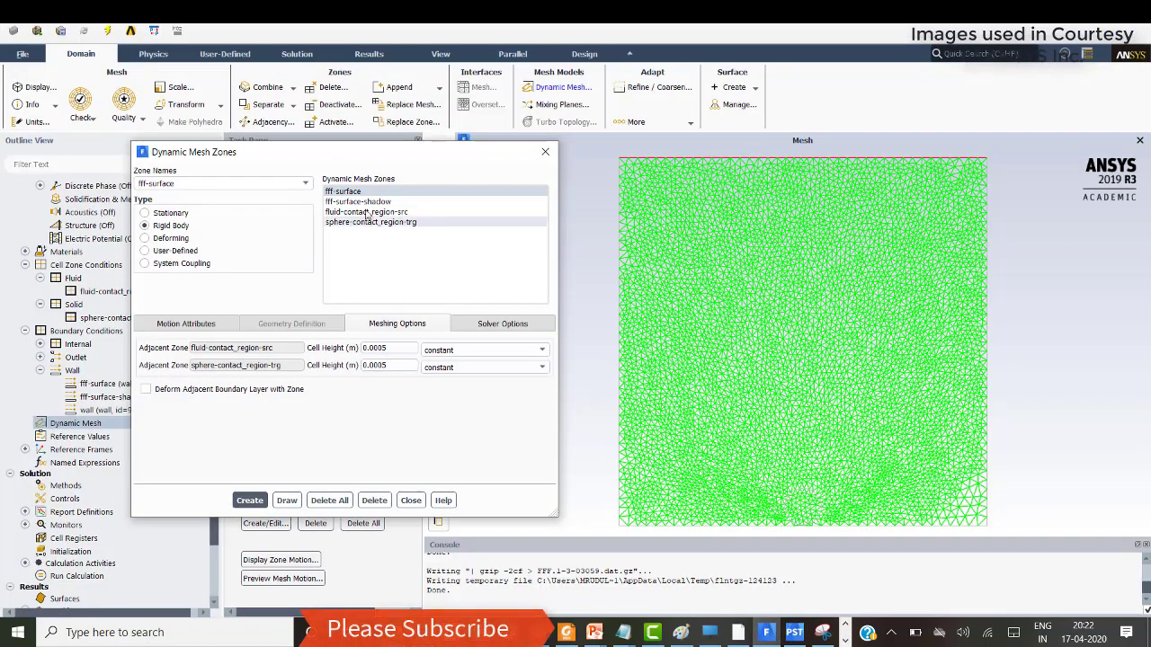
pyautogui.click(251, 504)
# Step: Set the Y center of gravity location of dynamic mesh zone fff-surface-shadow to 0.017 m, check its meshing options, and apply the zone
pyautogui.click(378, 202)
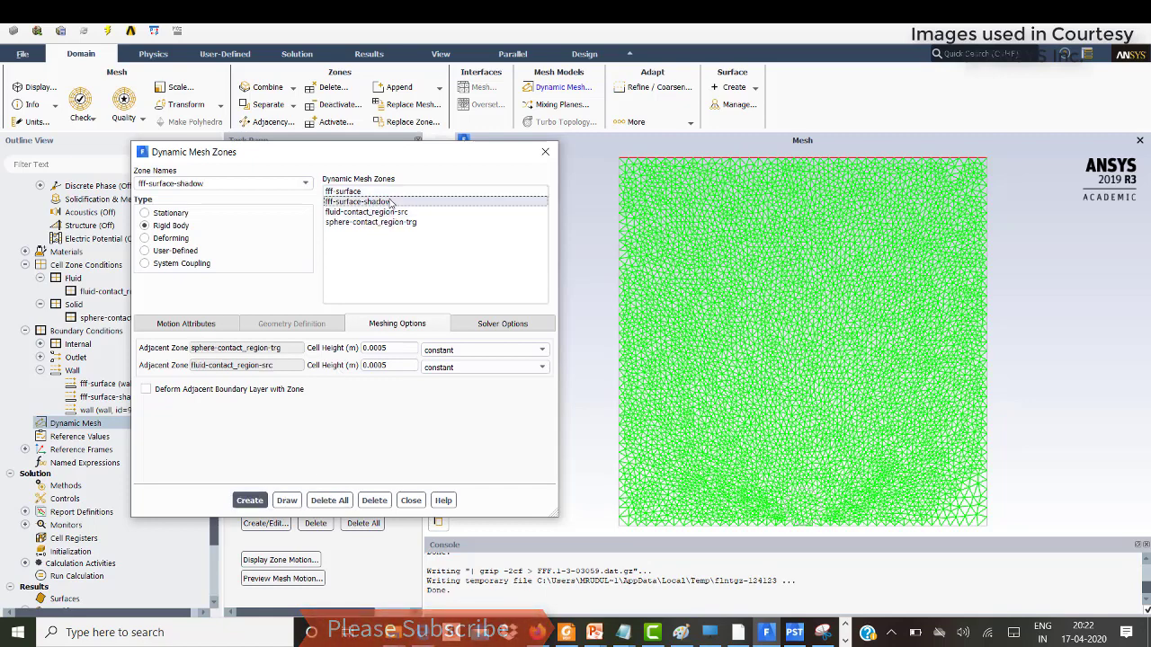
pyautogui.click(190, 323)
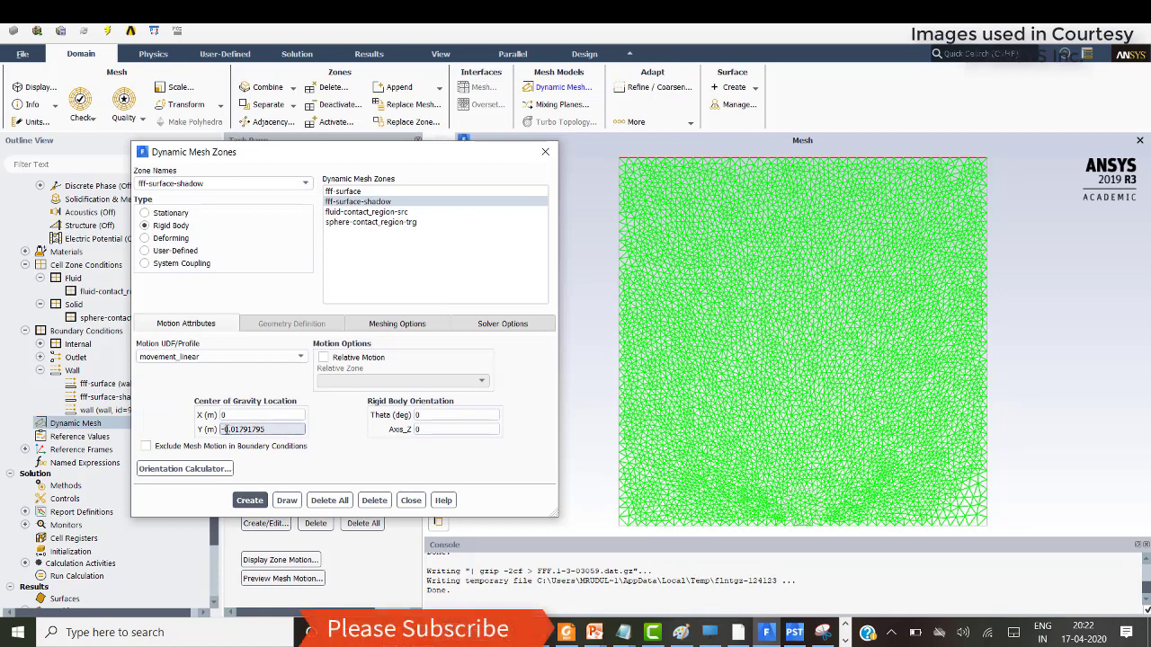
pyautogui.press('BackSpace')
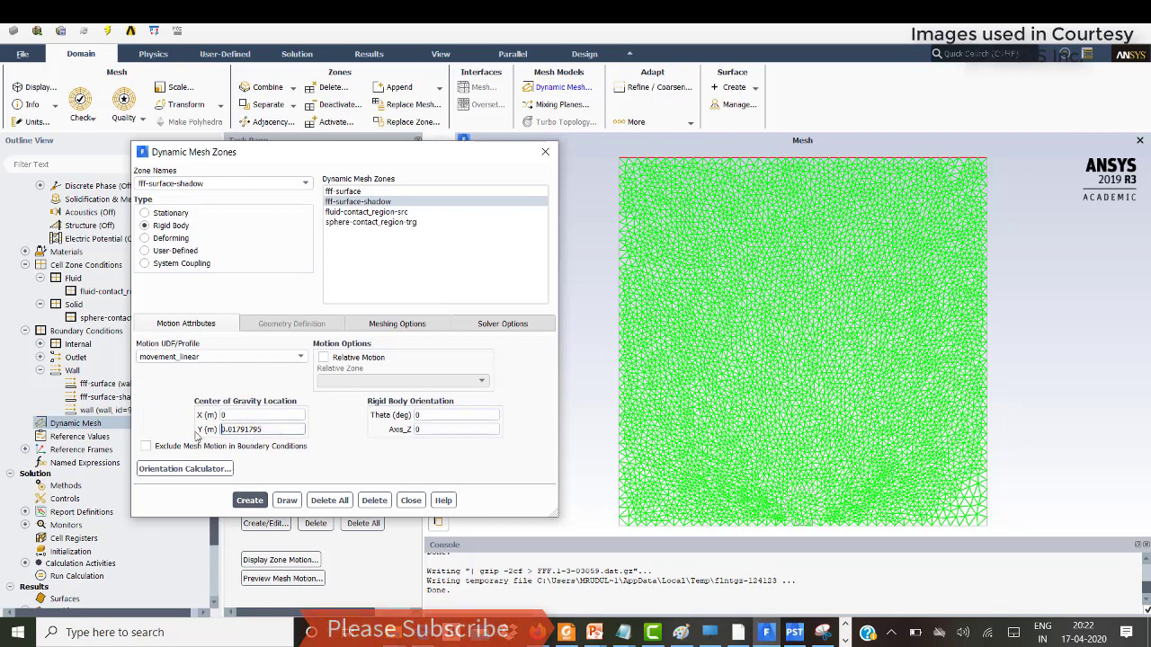
pyautogui.moveTo(264, 430); pyautogui.dragTo(242, 435)
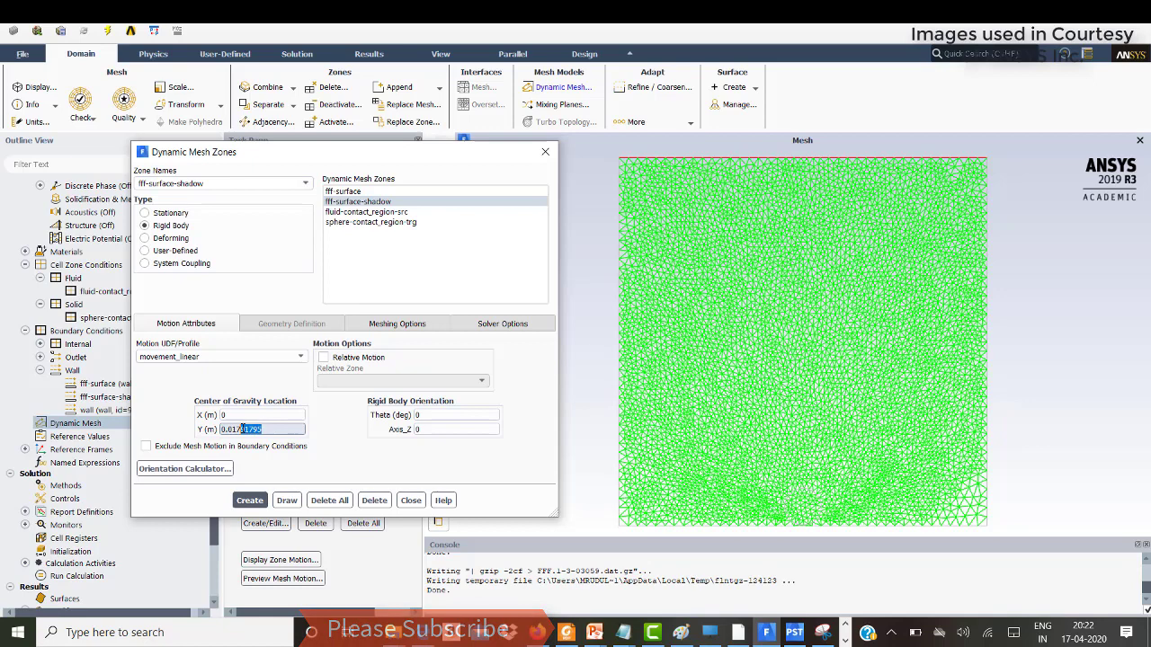
pyautogui.press('BackSpace')
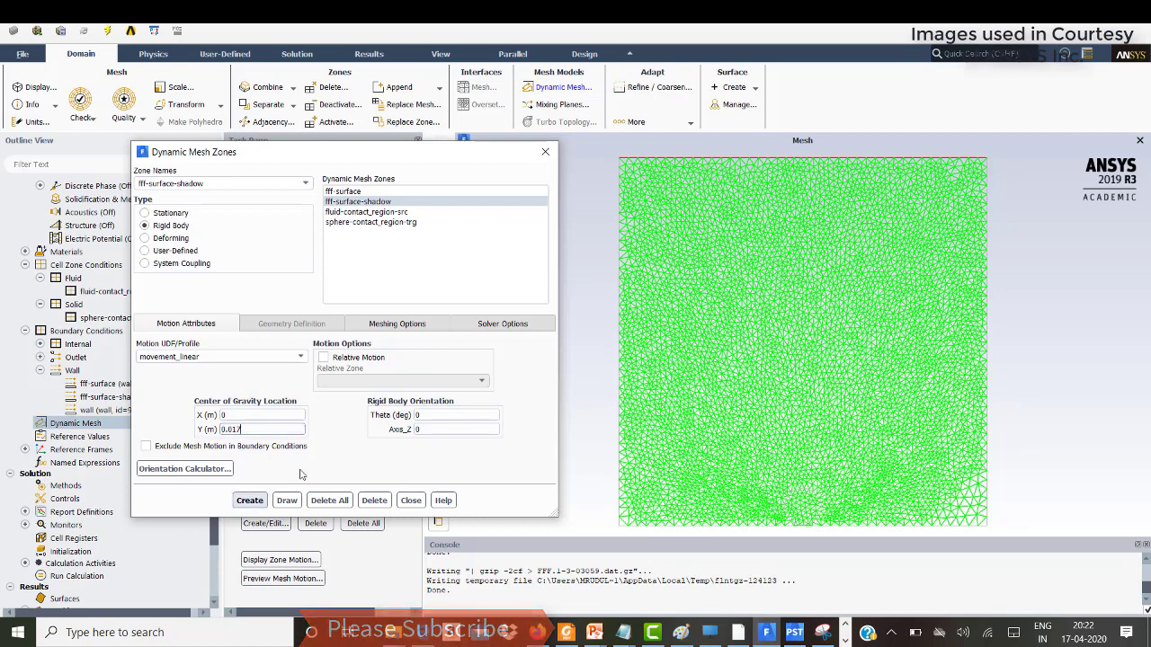
pyautogui.click(393, 326)
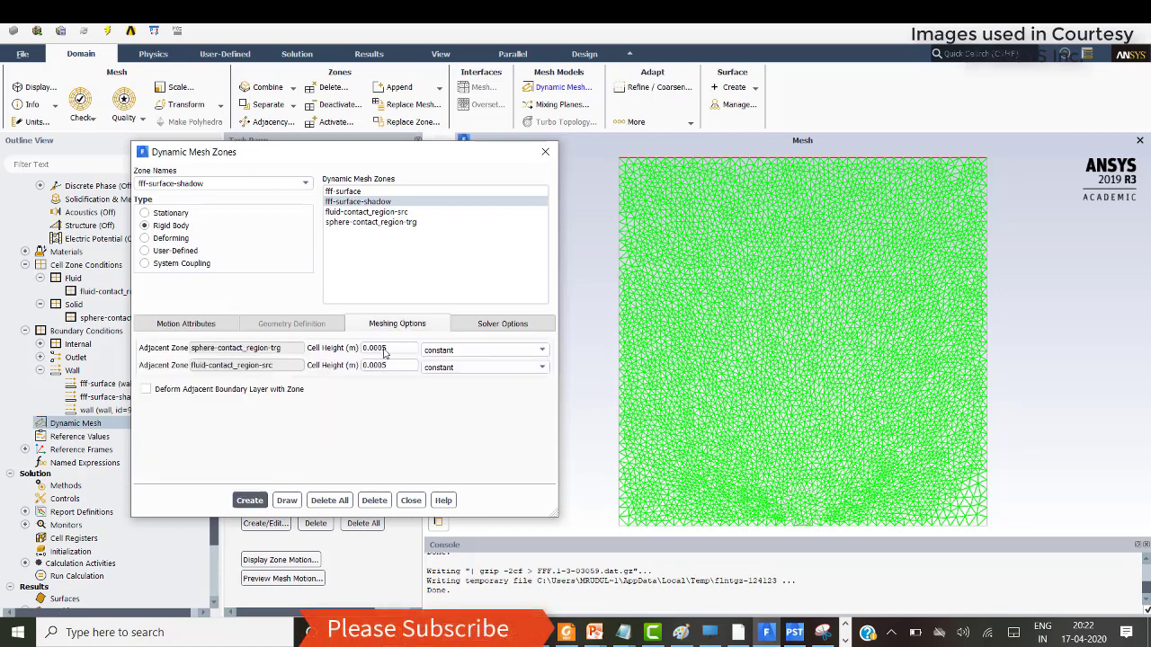
pyautogui.click(189, 325)
pyautogui.click(252, 501)
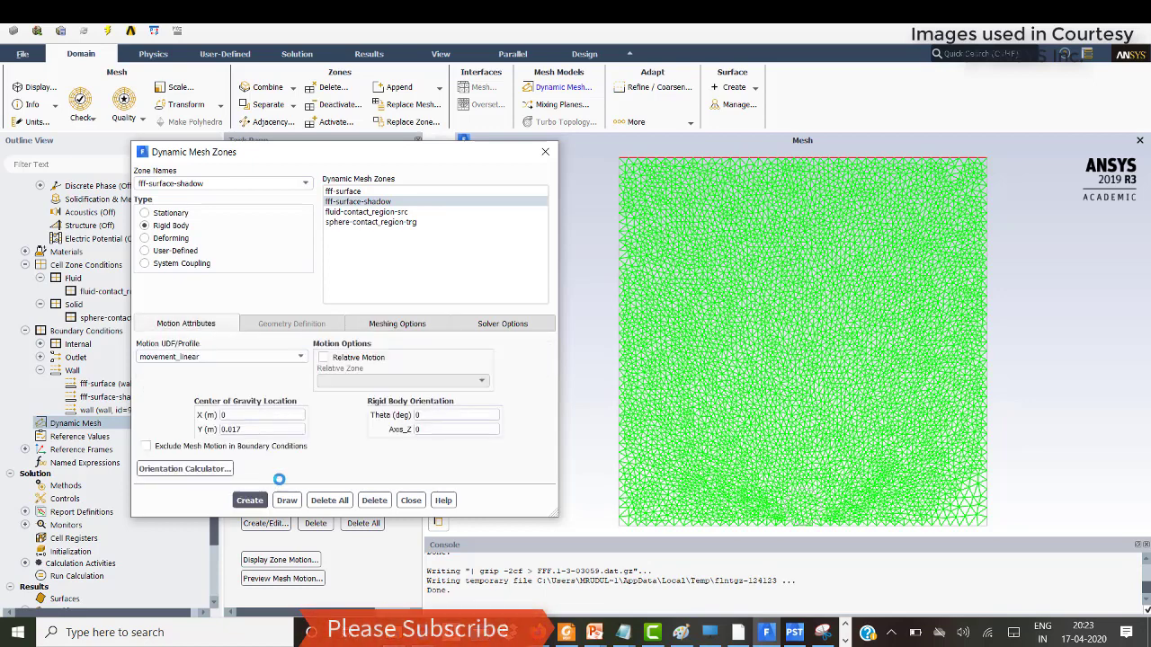
# Step: Check the fluid-contact_region-src zone, then set the Y center of gravity location of sphere-contact_region-trg to 0.017 m, apply it, and close the zones dialog
pyautogui.click(392, 212)
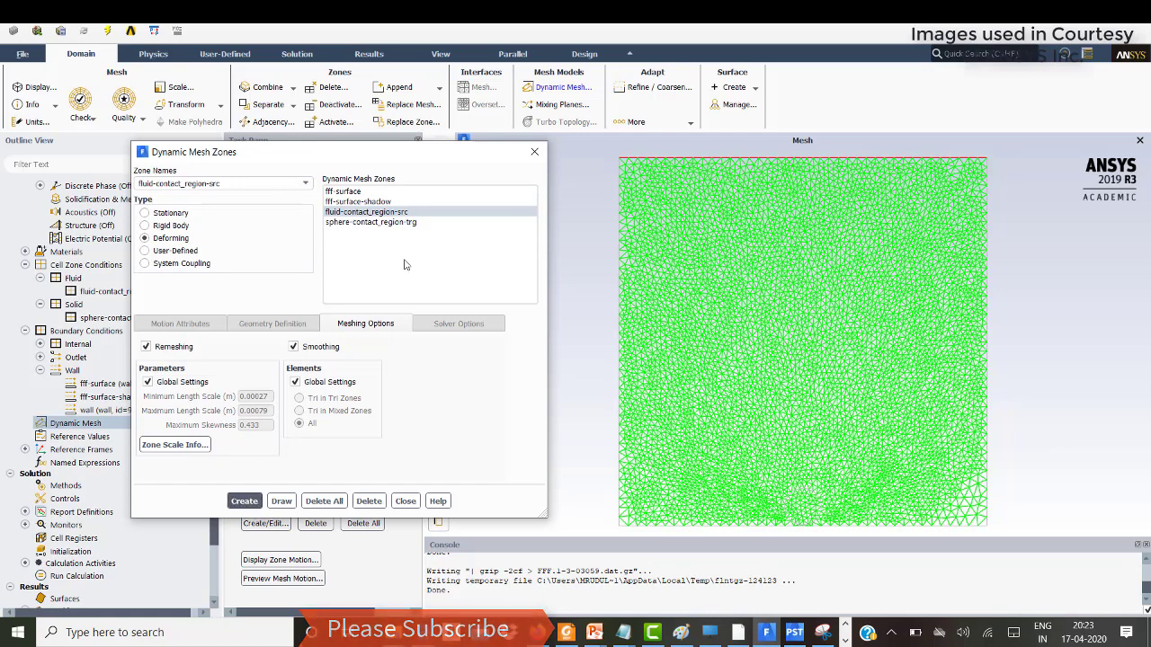
pyautogui.click(378, 223)
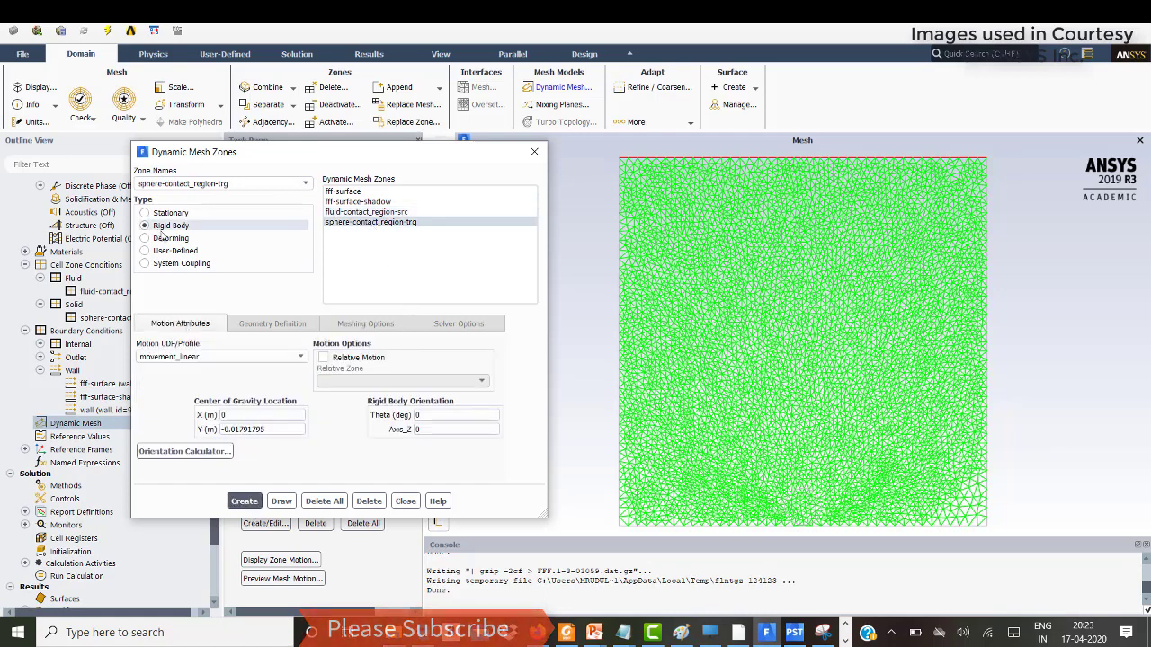
pyautogui.click(223, 429)
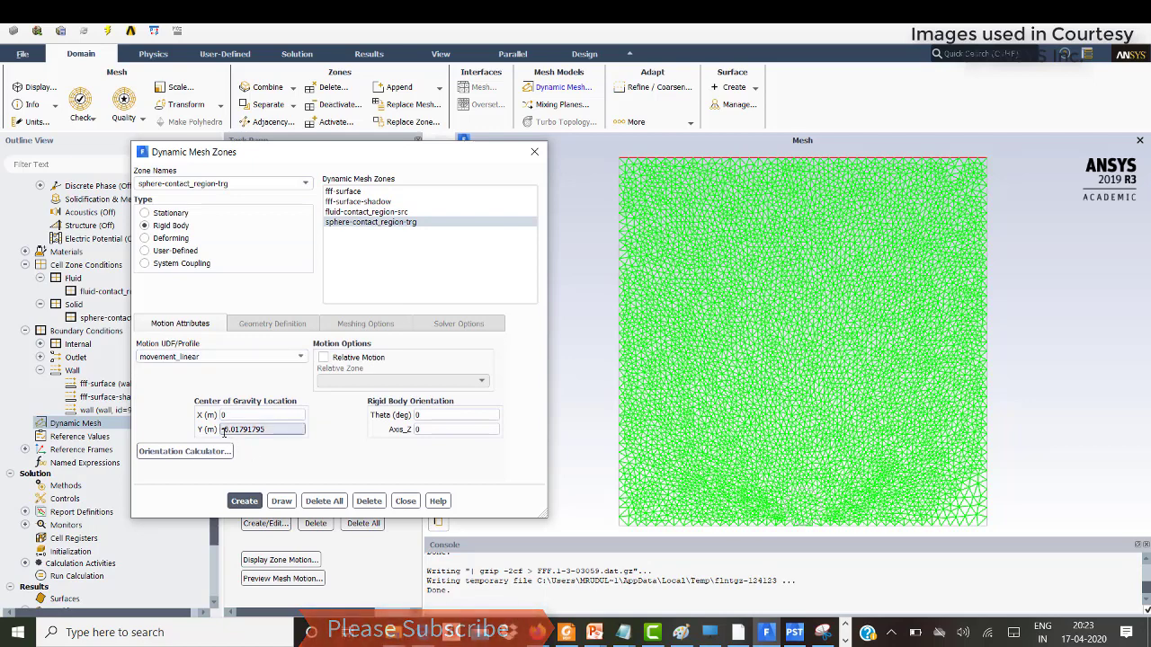
pyautogui.press('Delete')
pyautogui.press('BackSpace')
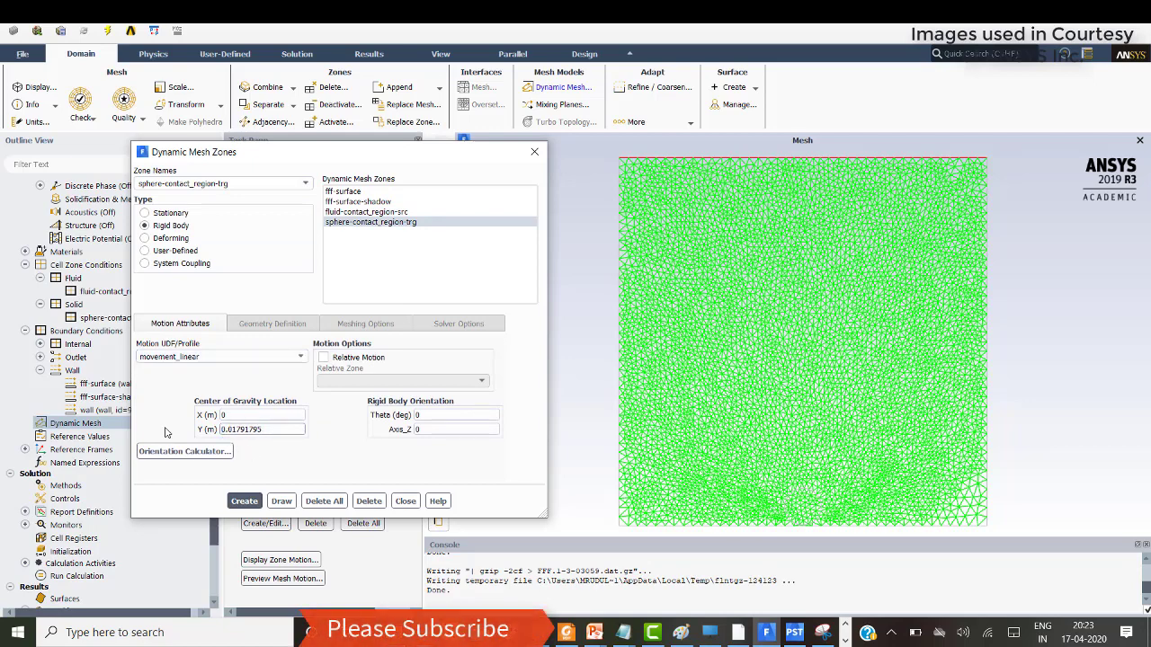
pyautogui.moveTo(269, 429); pyautogui.dragTo(242, 435)
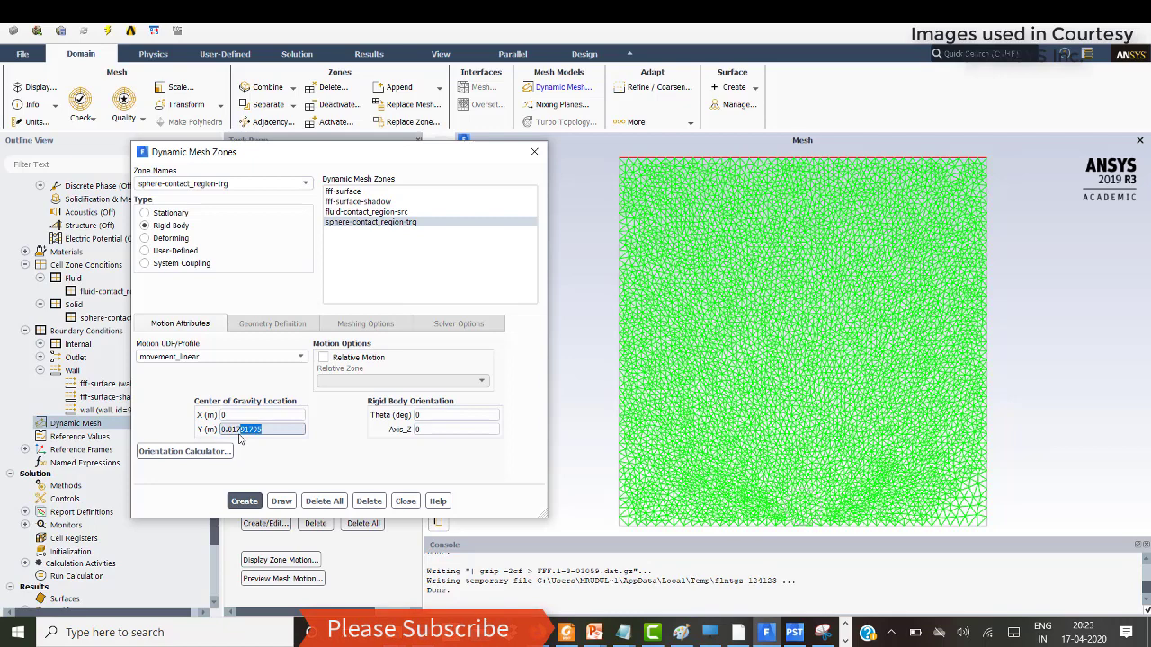
pyautogui.press('BackSpace')
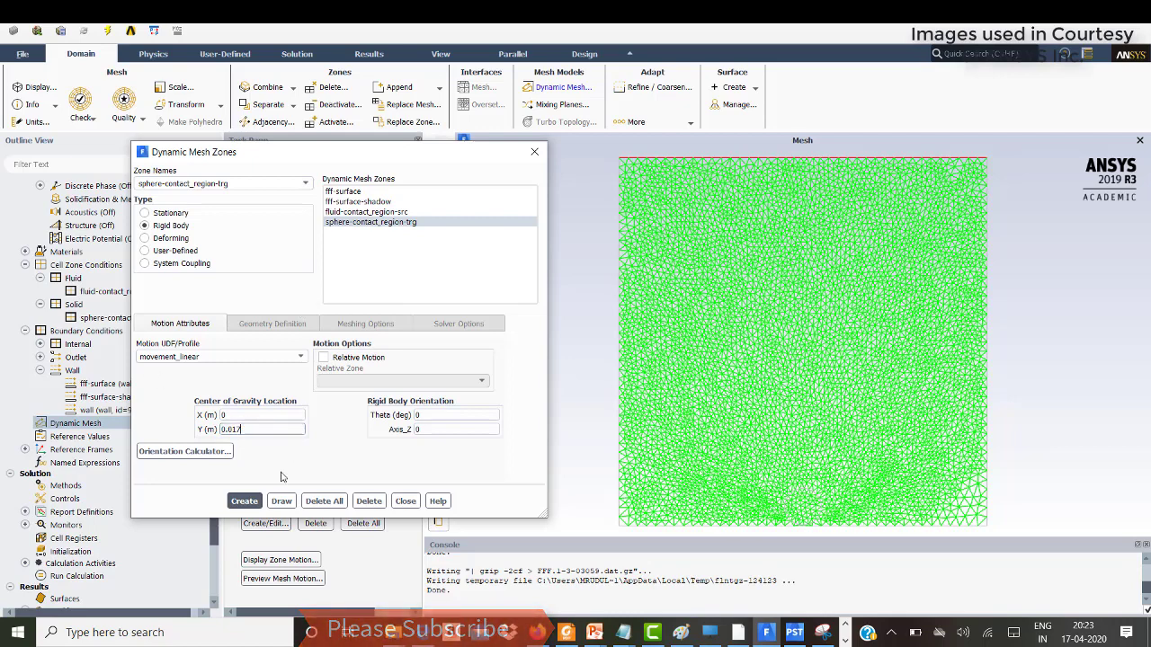
pyautogui.click(245, 500)
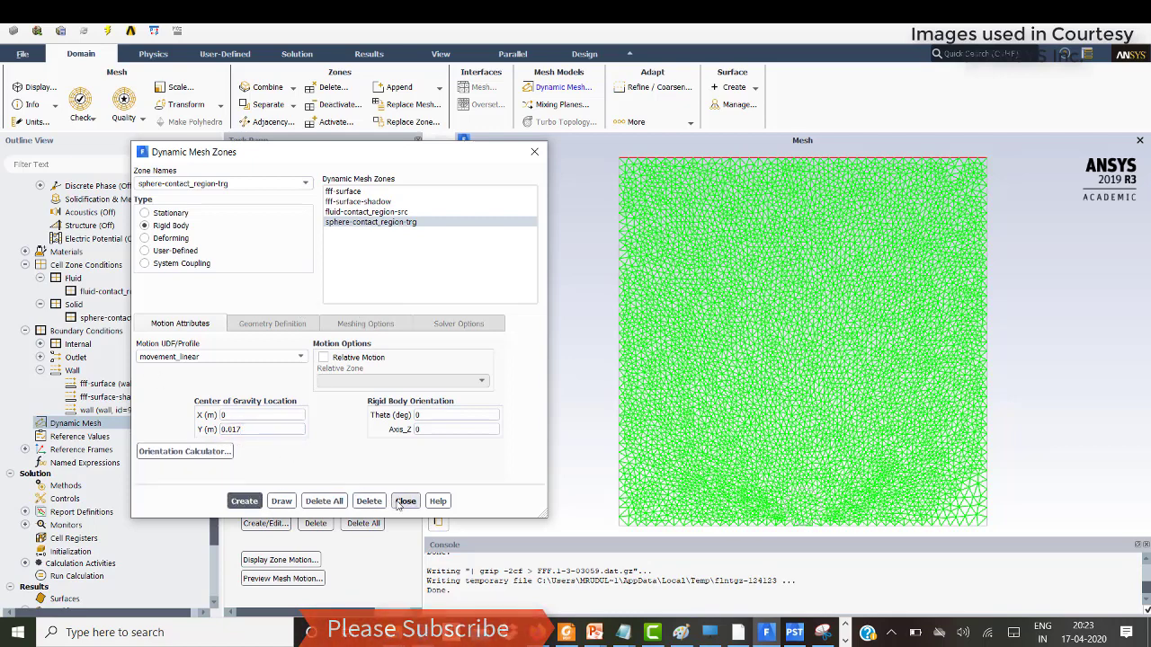
pyautogui.click(404, 501)
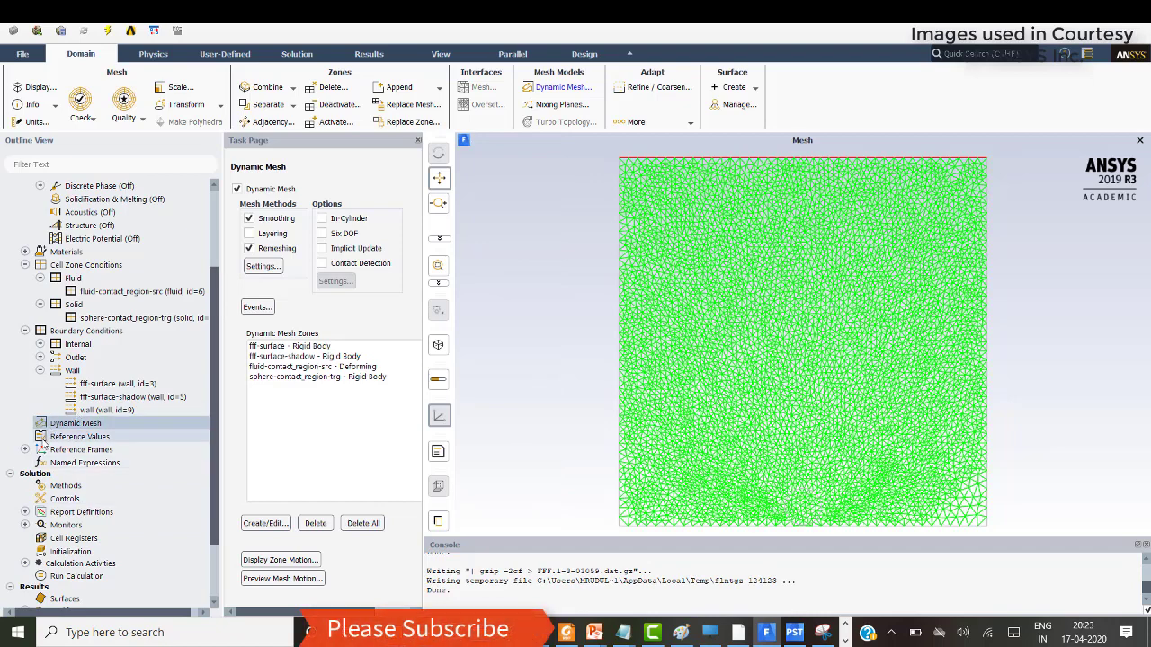
# Step: Look through the solution's monitors and report definitions in the outline
pyautogui.scroll(-1, 113, 509)
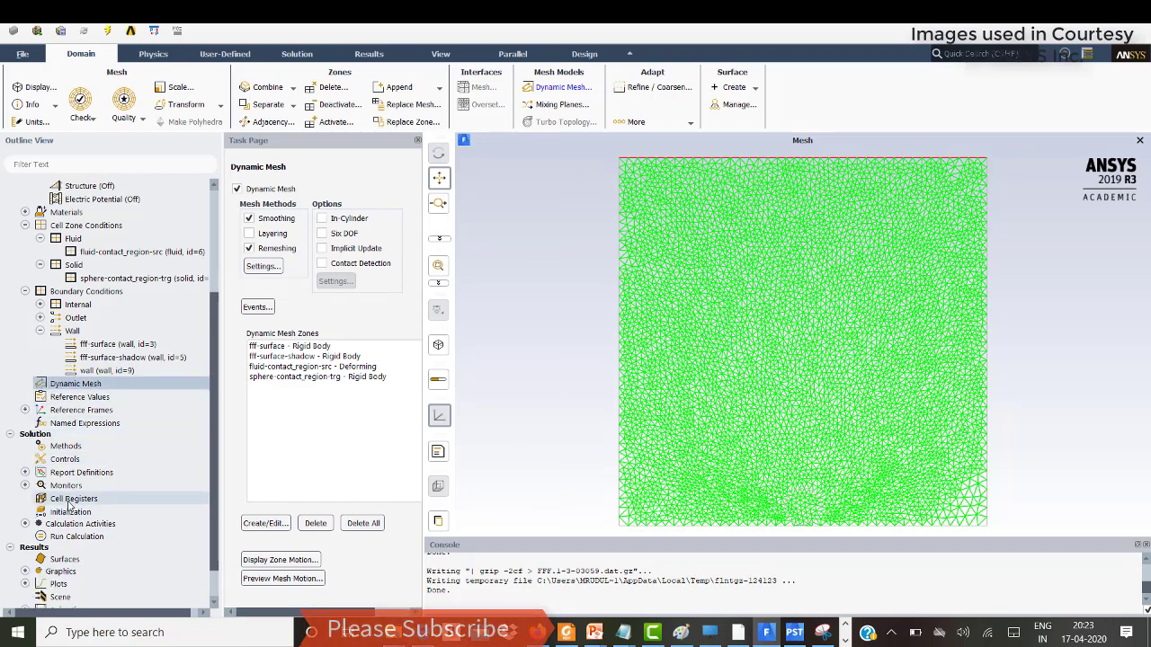
pyautogui.click(25, 485)
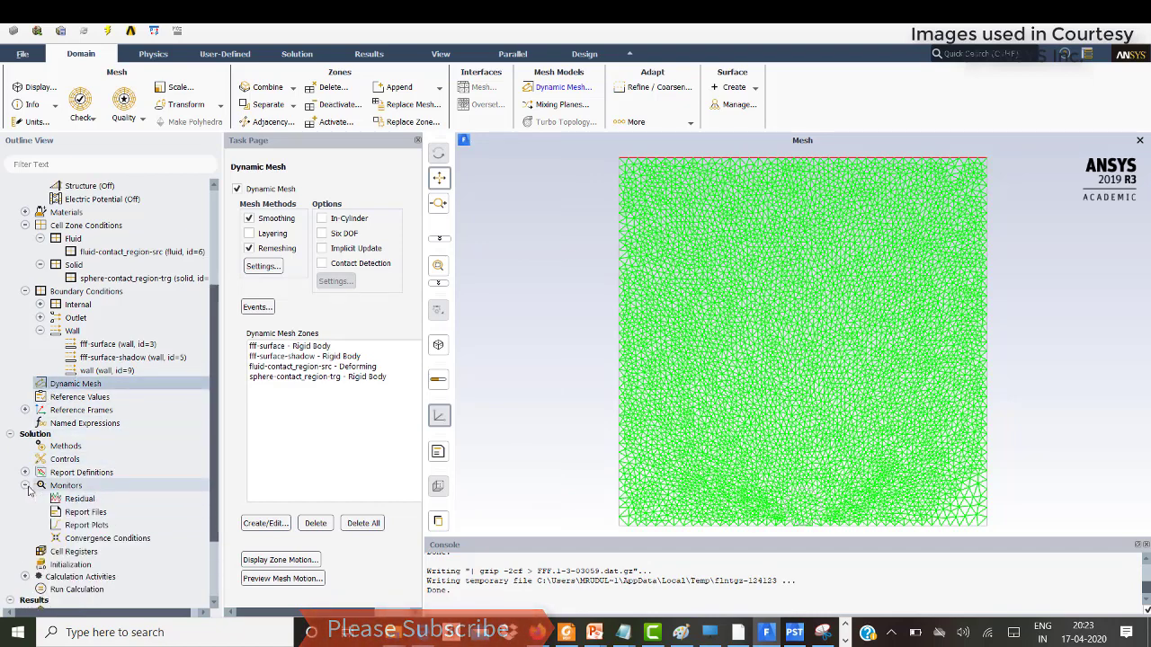
pyautogui.click(25, 472)
pyautogui.scroll(-3, 142, 537)
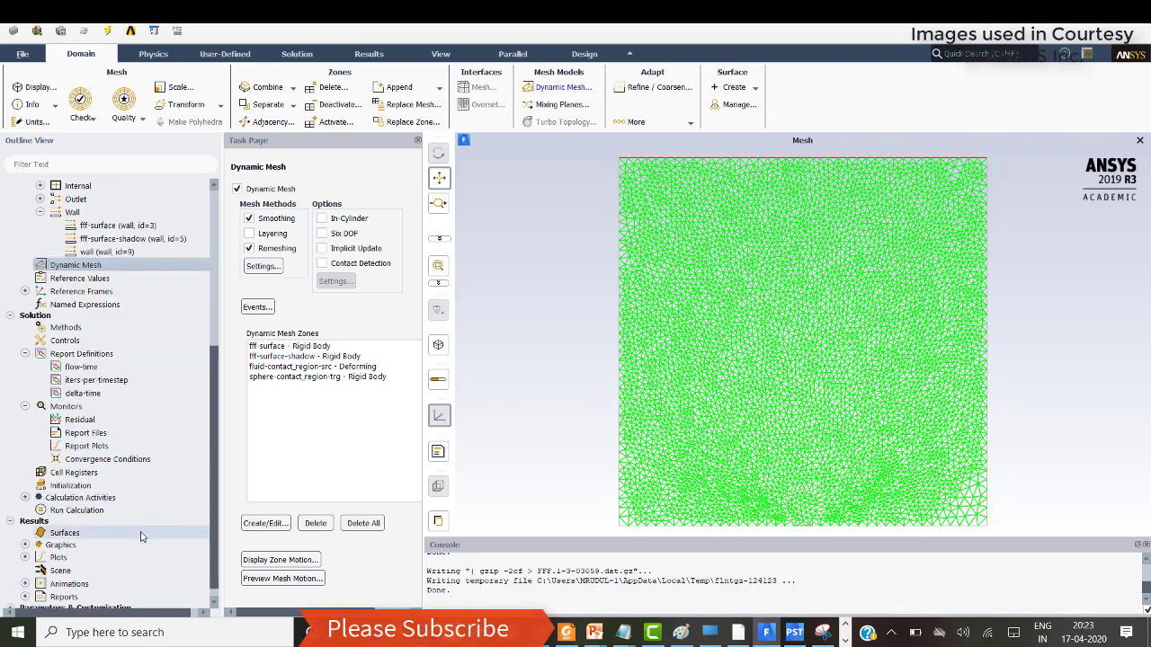
# Step: Initialize the solution with hybrid initialization and patch the fluid-contact_region-src zone's temperature to 300 K
pyautogui.click(96, 488)
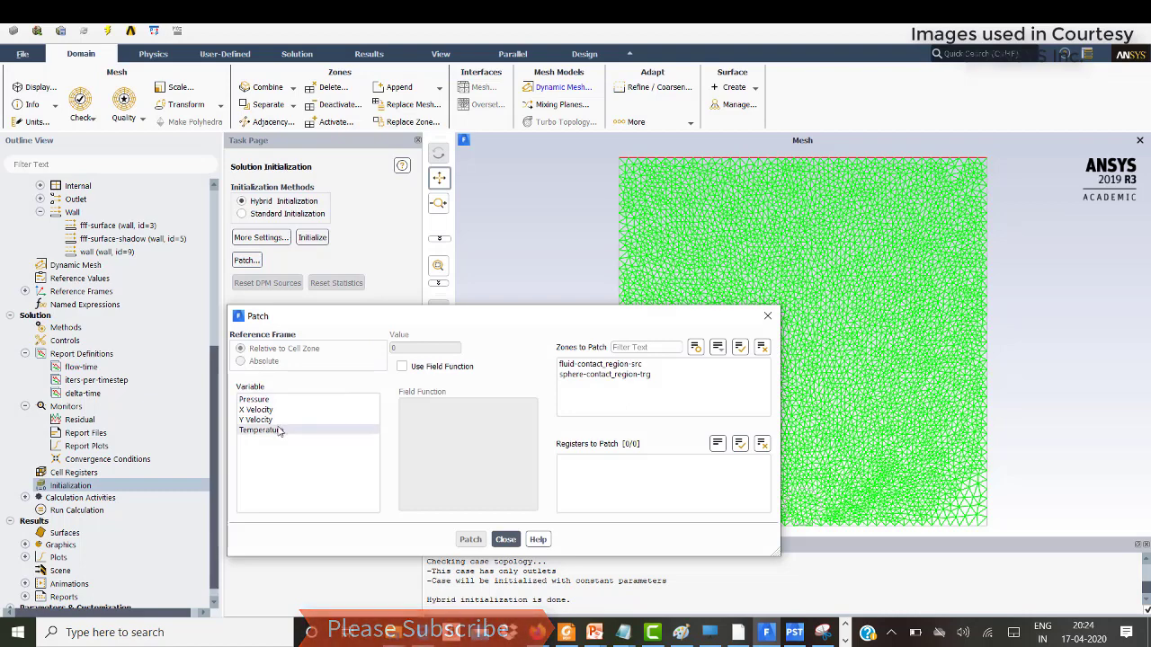
pyautogui.click(280, 430)
pyautogui.click(608, 366)
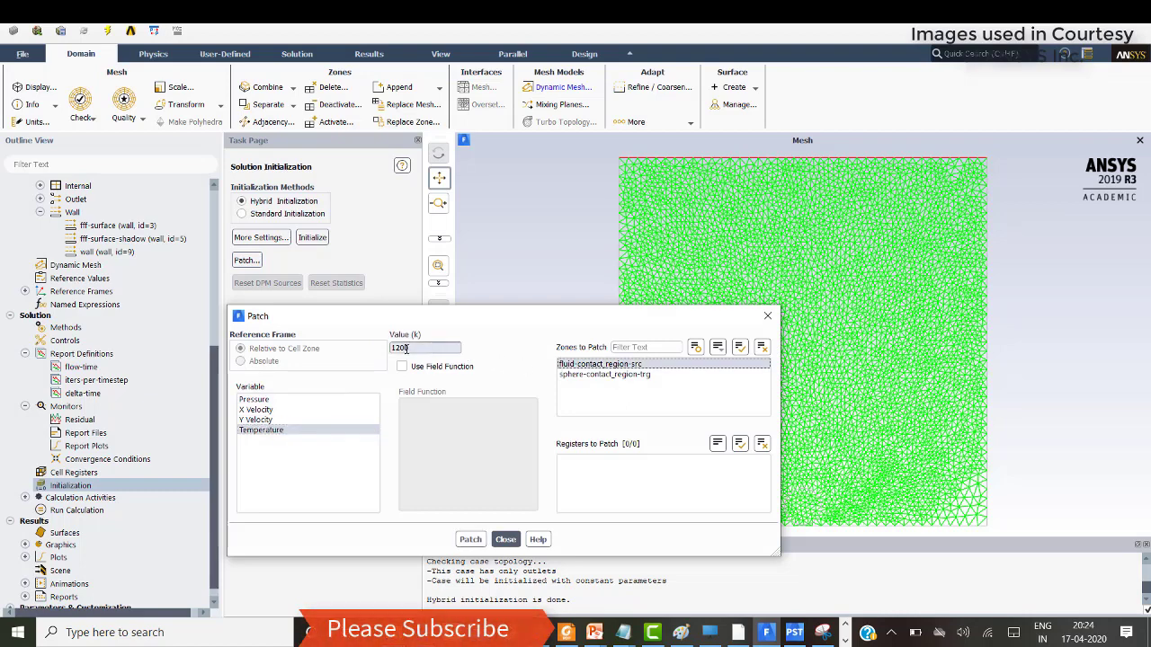
pyautogui.moveTo(408, 348); pyautogui.dragTo(299, 343)
pyautogui.write('30')
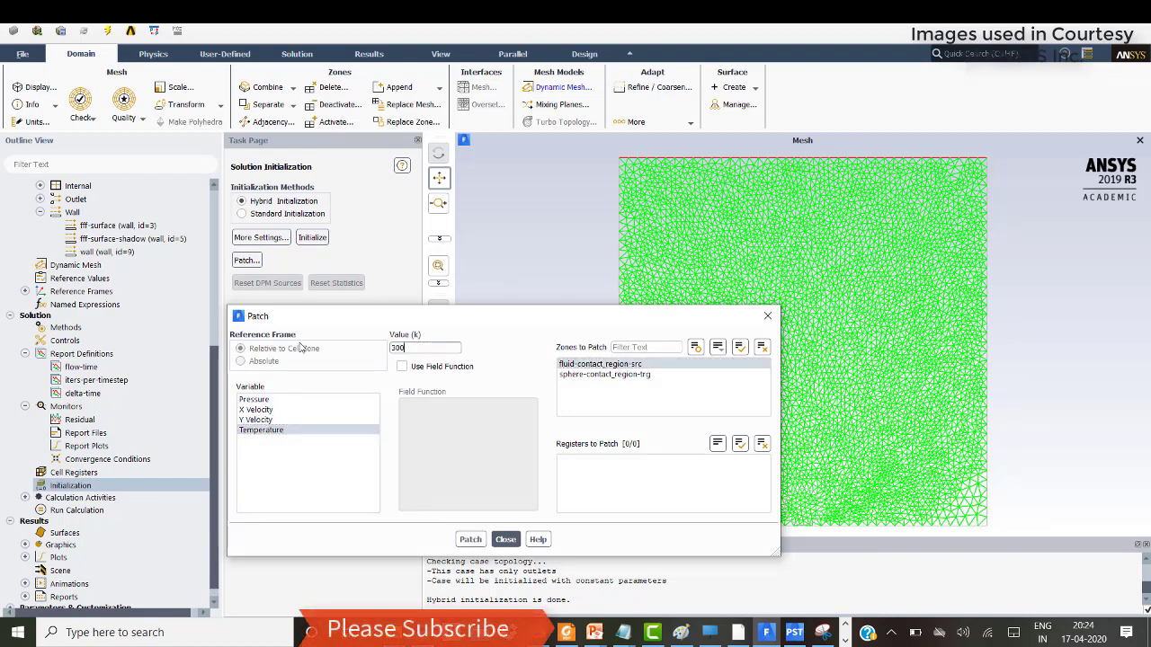
pyautogui.click(471, 543)
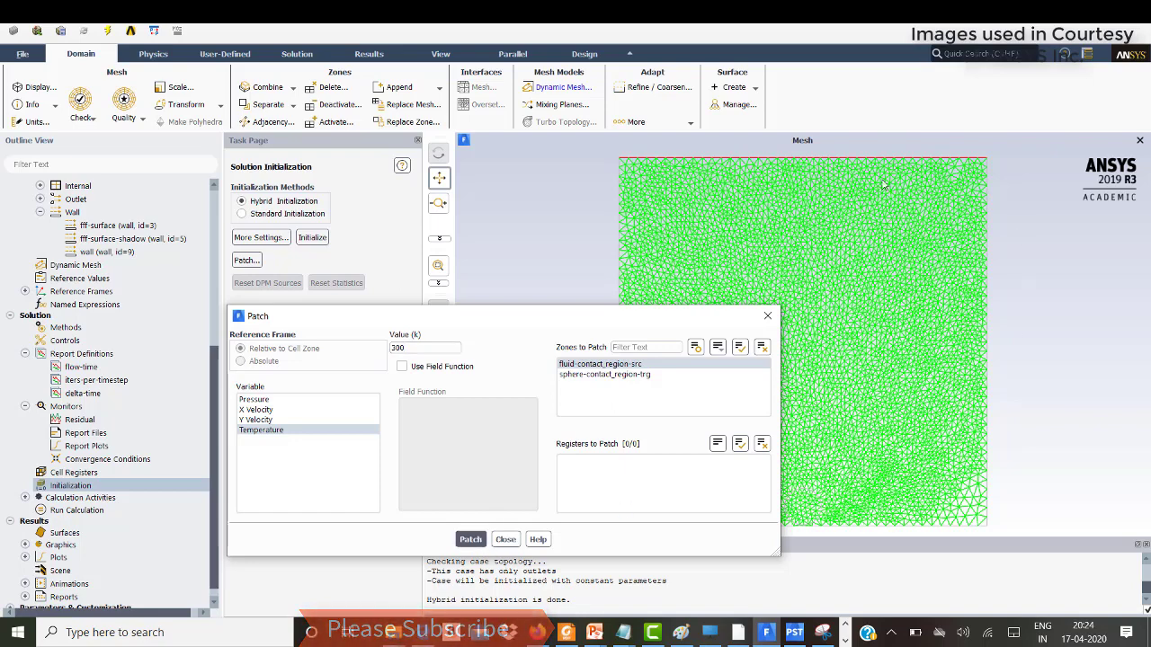
# Step: Patch only the sphere-contact_region-trg zone with a temperature of 1200 K, and open the run calculation settings
pyautogui.click(608, 376)
pyautogui.click(609, 377)
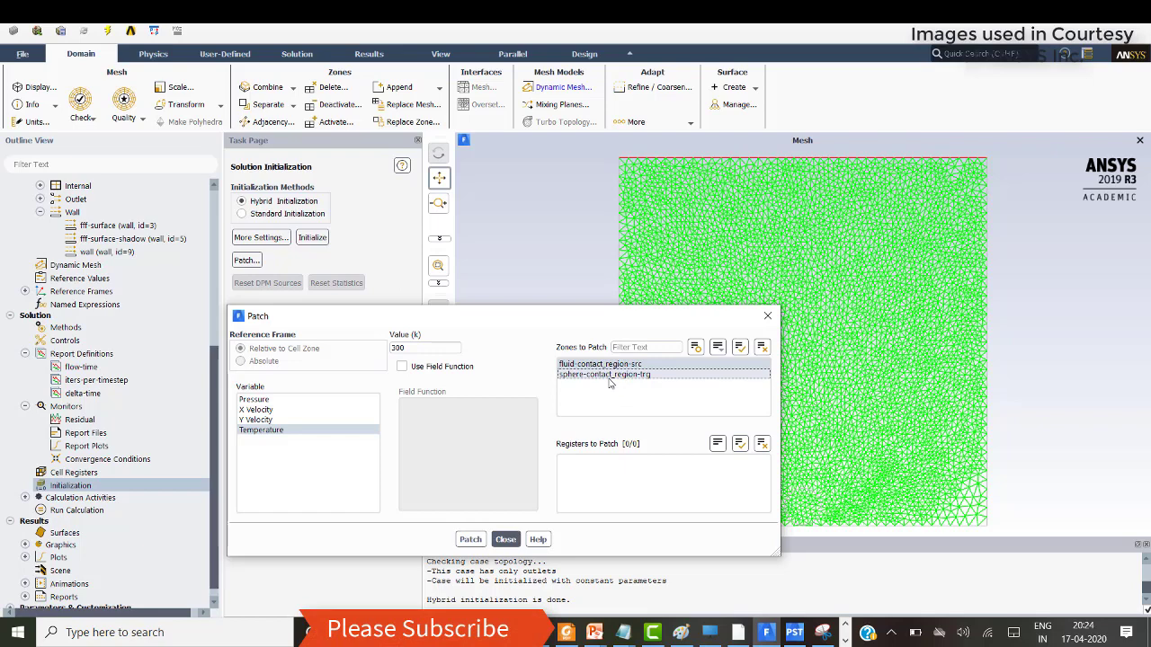
pyautogui.click(614, 364)
pyautogui.click(596, 375)
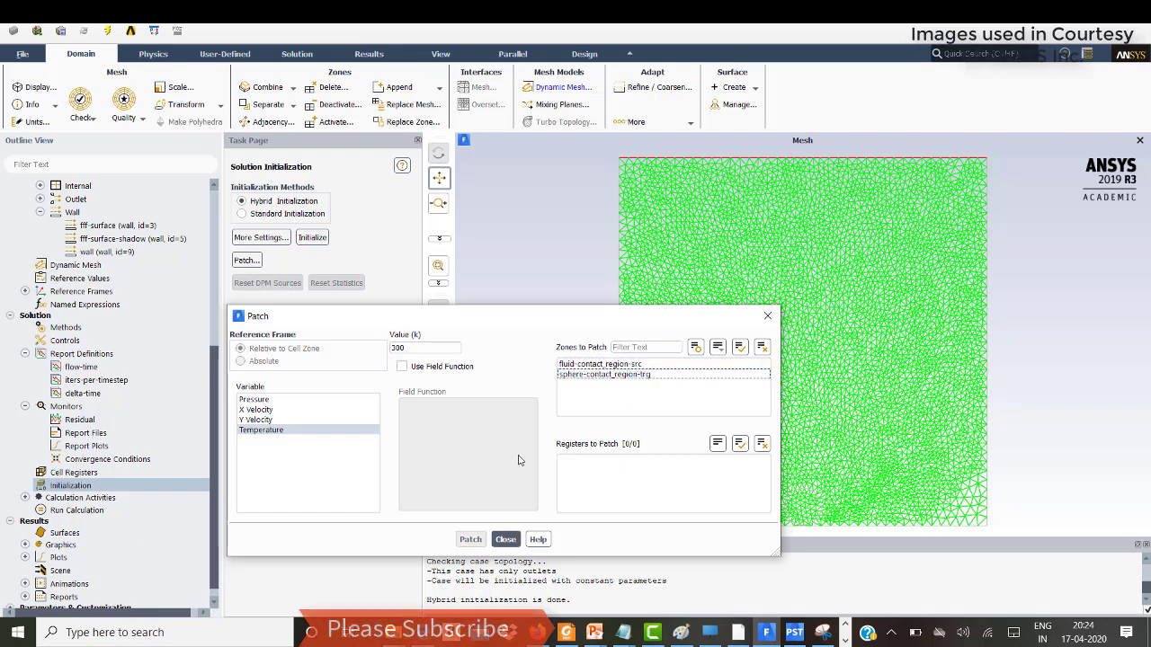
pyautogui.moveTo(415, 347); pyautogui.dragTo(305, 347)
pyautogui.write('120')
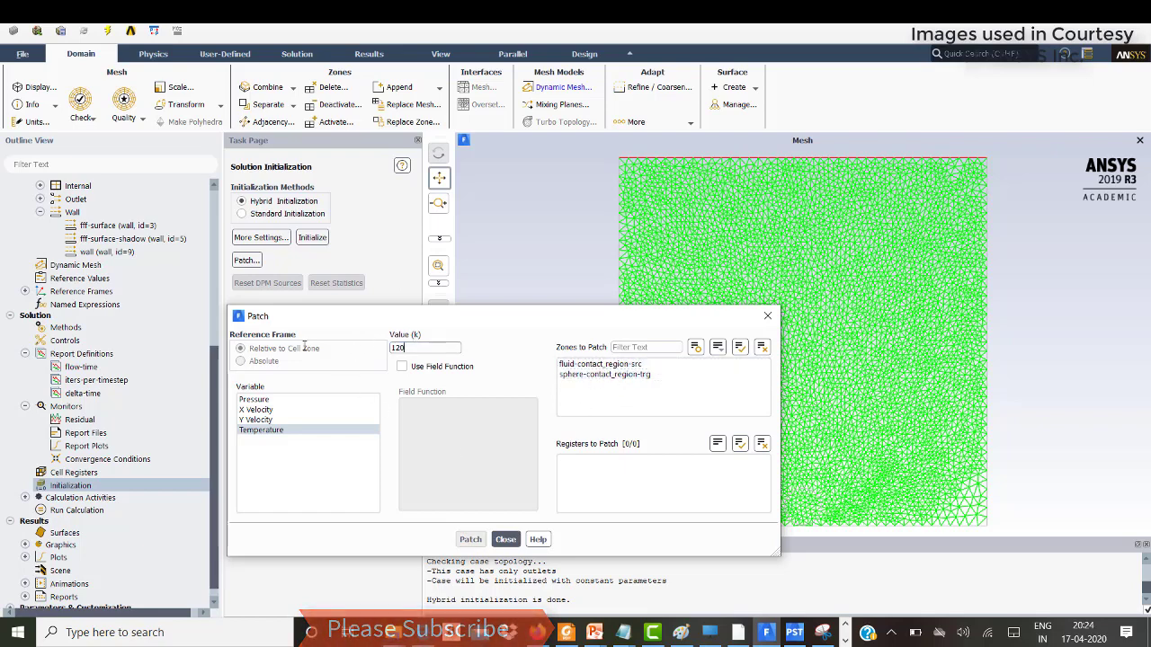
pyautogui.click(607, 374)
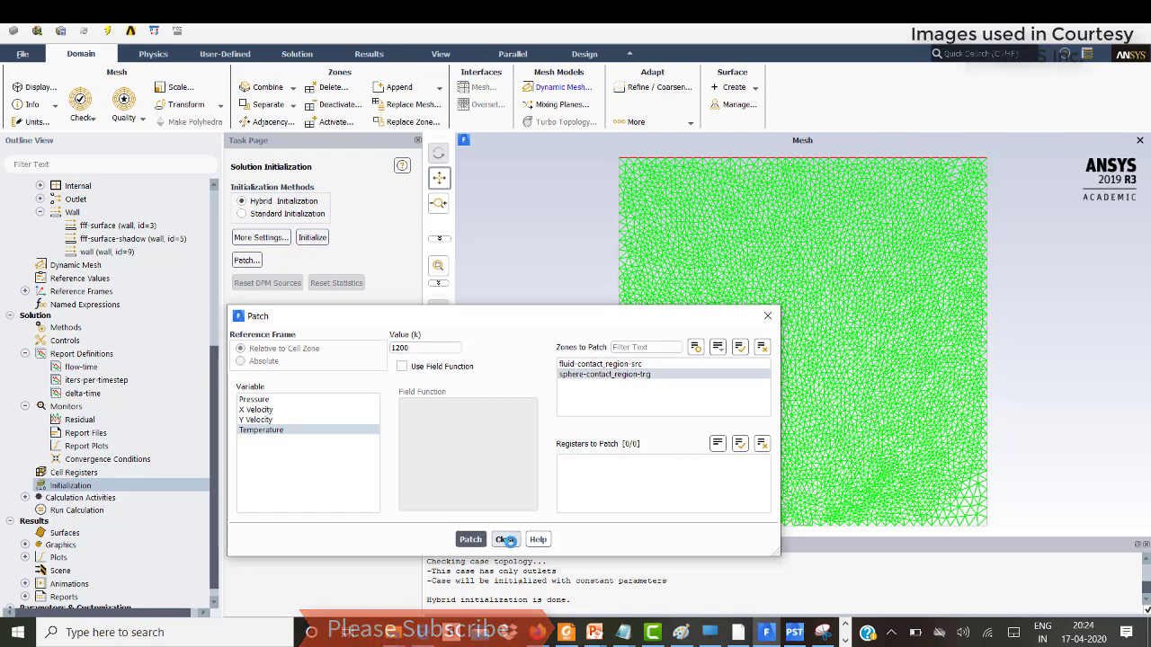
pyautogui.click(507, 539)
pyautogui.click(76, 510)
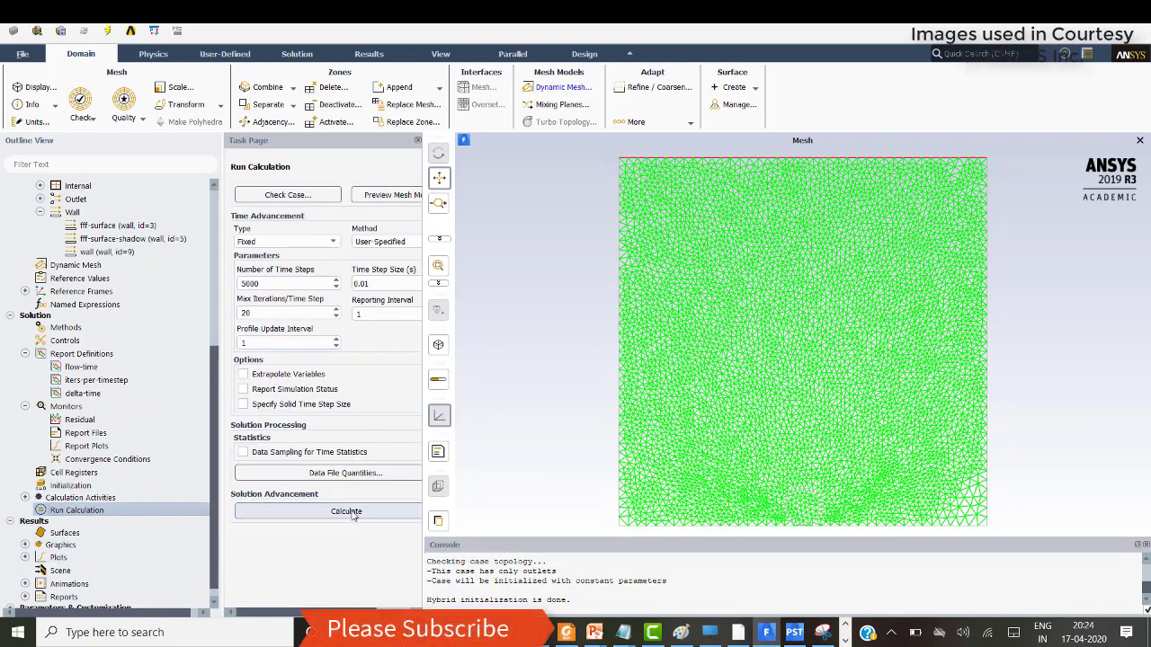
# Step: Set the time step size of the transient calculation to 0.0001 s
pyautogui.click(365, 284)
pyautogui.write('0.01')
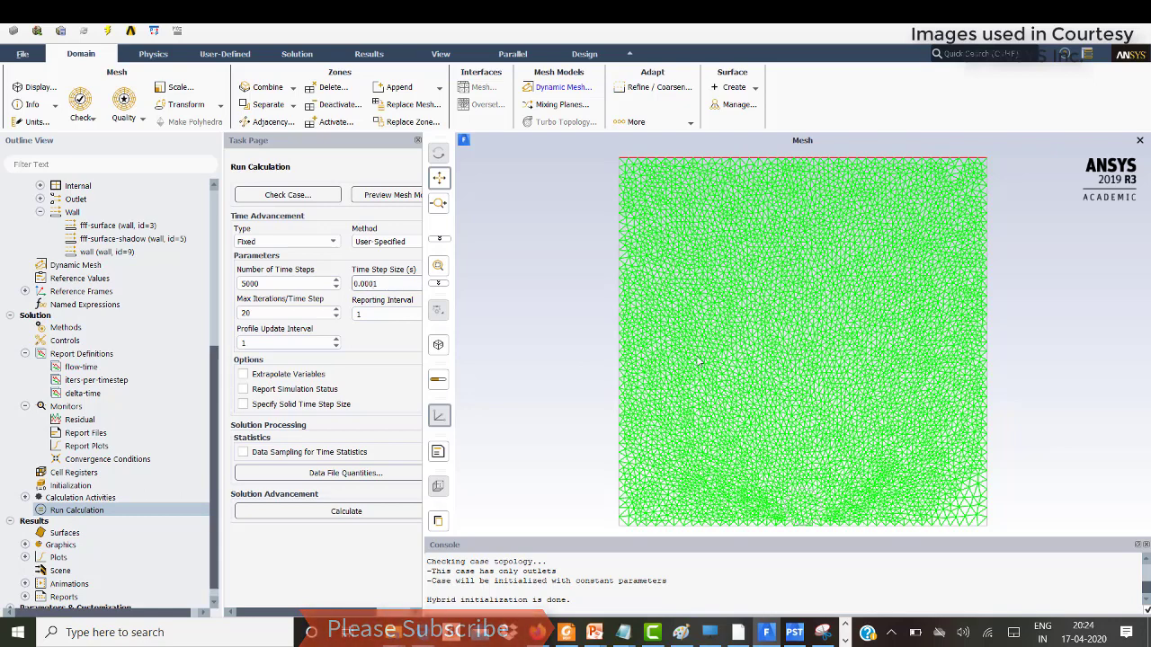
pyautogui.click(260, 282)
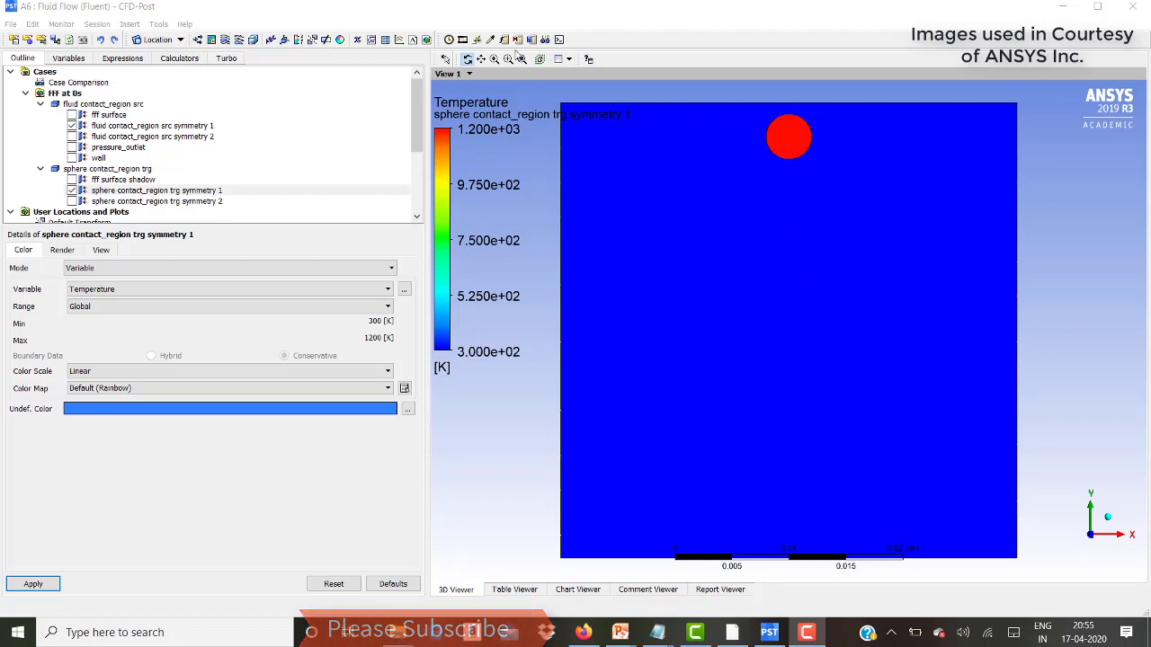
# Step: In CFD-Post, load the final timestep 3059 at 15.785 s to view the temperature field, and close the timestep selector
pyautogui.click(448, 41)
pyautogui.click(331, 180)
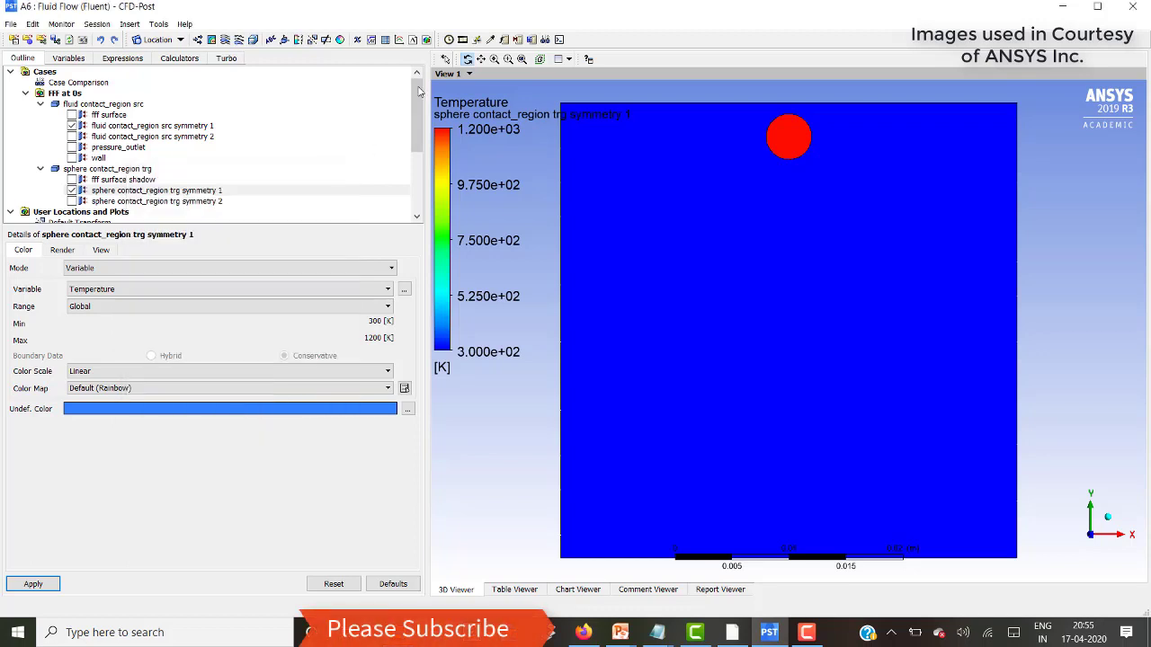
pyautogui.click(449, 40)
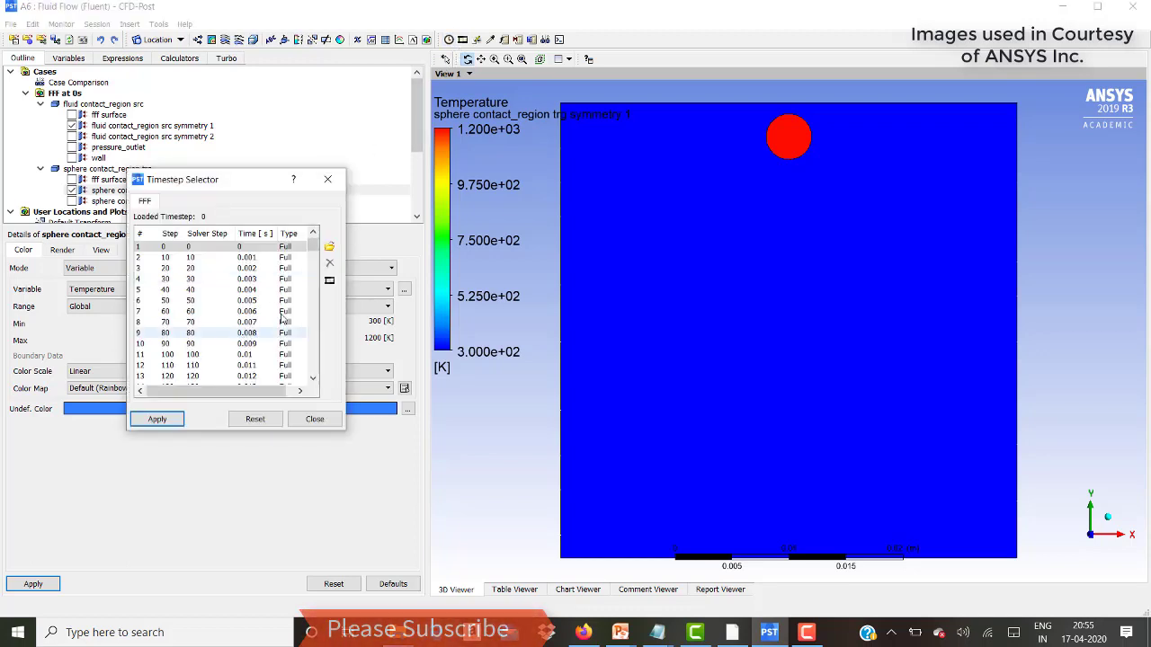
pyautogui.moveTo(312, 244); pyautogui.dragTo(305, 379)
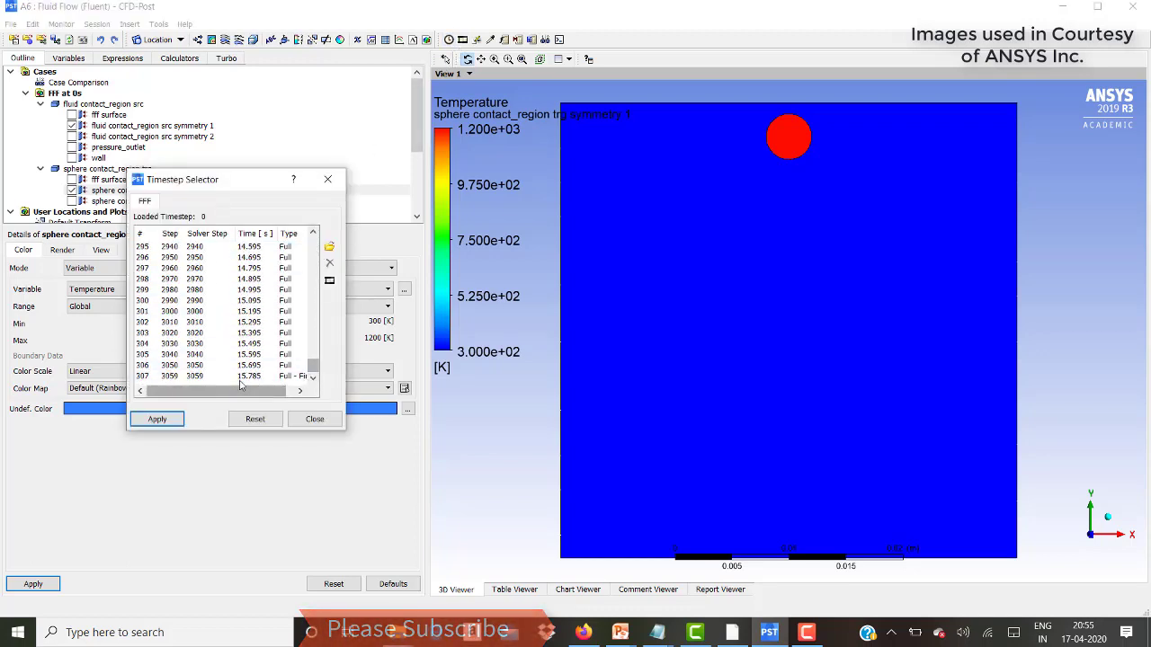
pyautogui.click(256, 376)
pyautogui.click(175, 419)
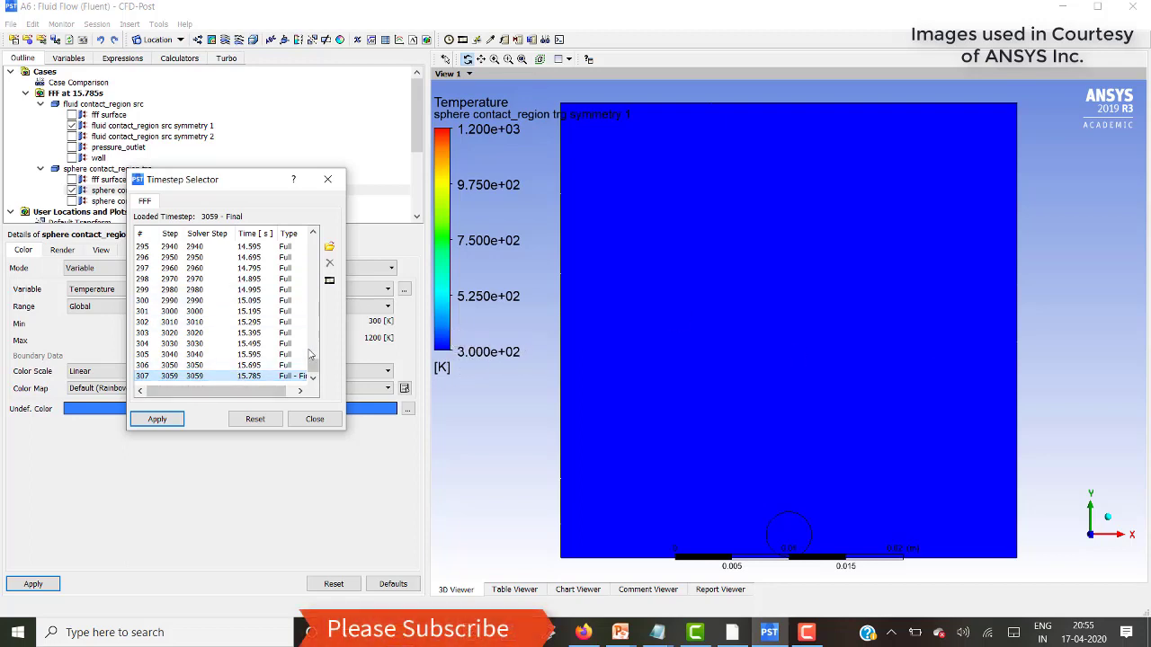
pyautogui.moveTo(310, 354); pyautogui.dragTo(300, 387)
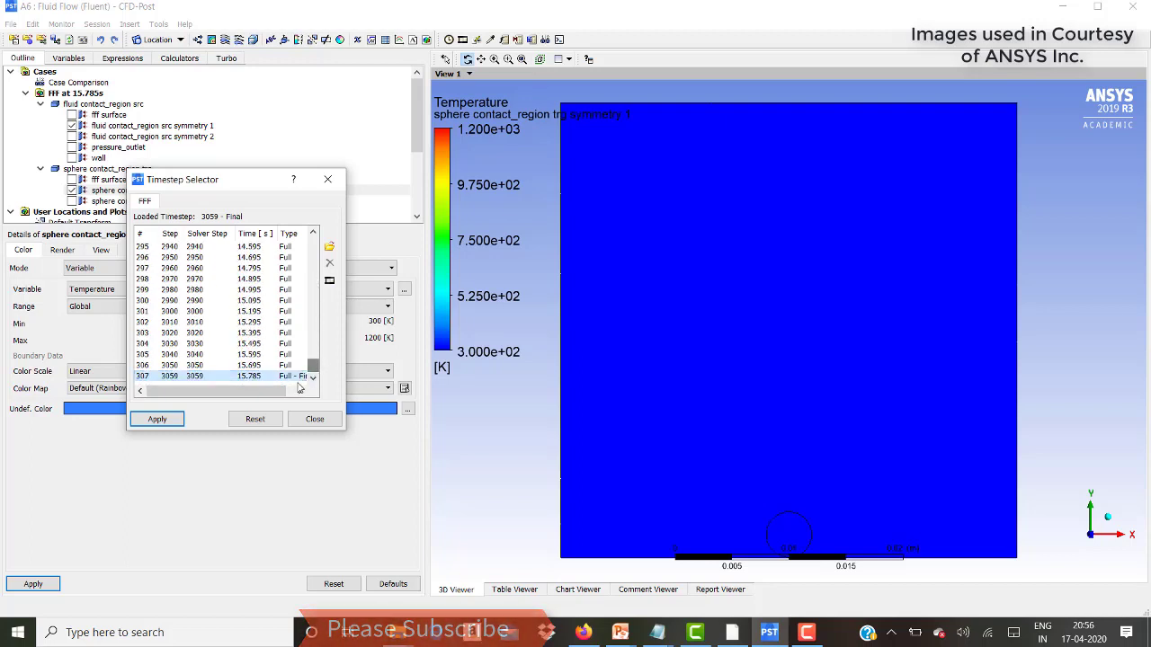
pyautogui.click(327, 180)
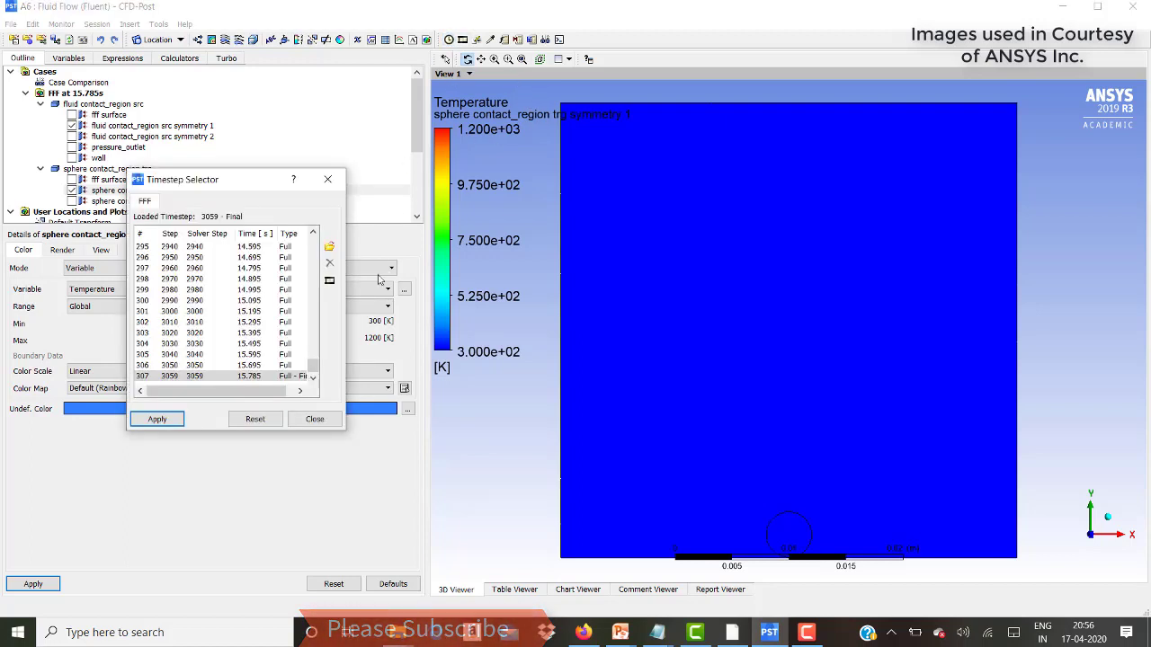
# Step: Load the results at timestep 0 from the timestep list
pyautogui.click(449, 39)
pyautogui.scroll(20, 298, 258)
pyautogui.click(288, 246)
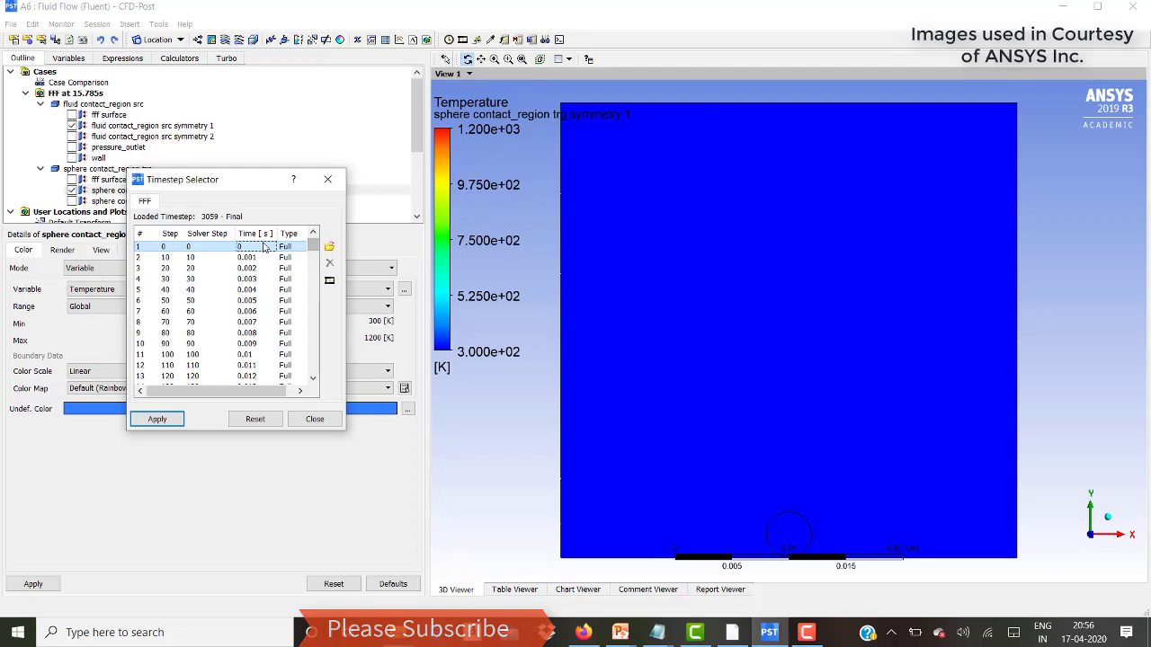
pyautogui.click(167, 420)
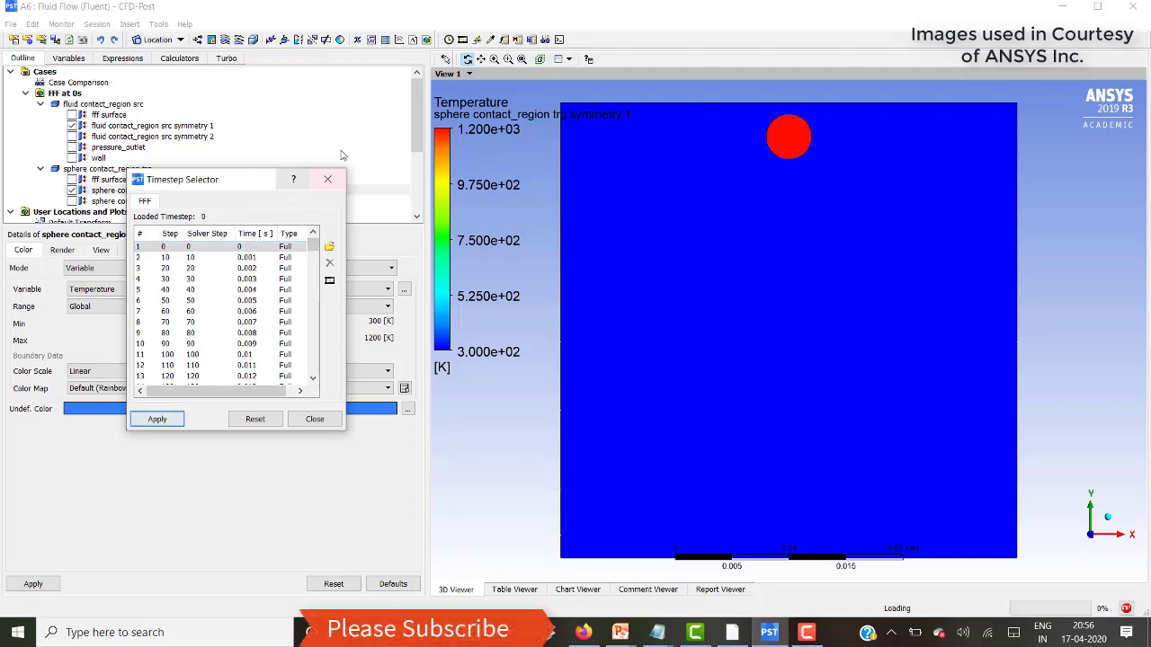
# Step: Play the temperature results as a timestep animation controlled by timestep, then close the animation settings
pyautogui.click(462, 40)
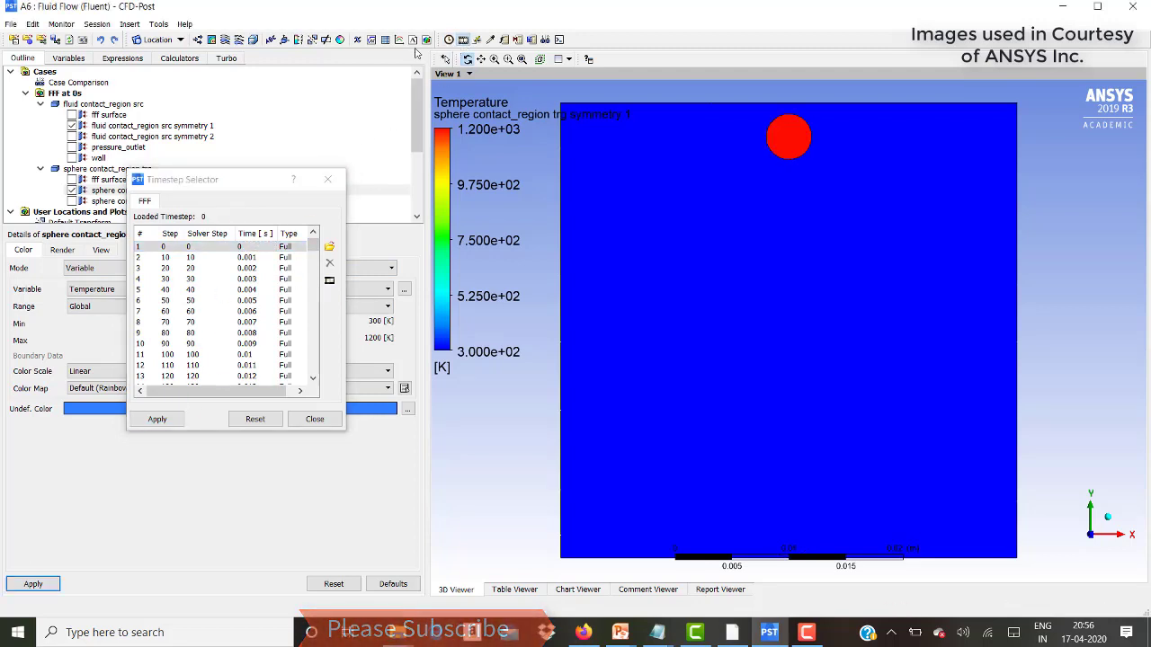
pyautogui.click(326, 196)
pyautogui.click(328, 179)
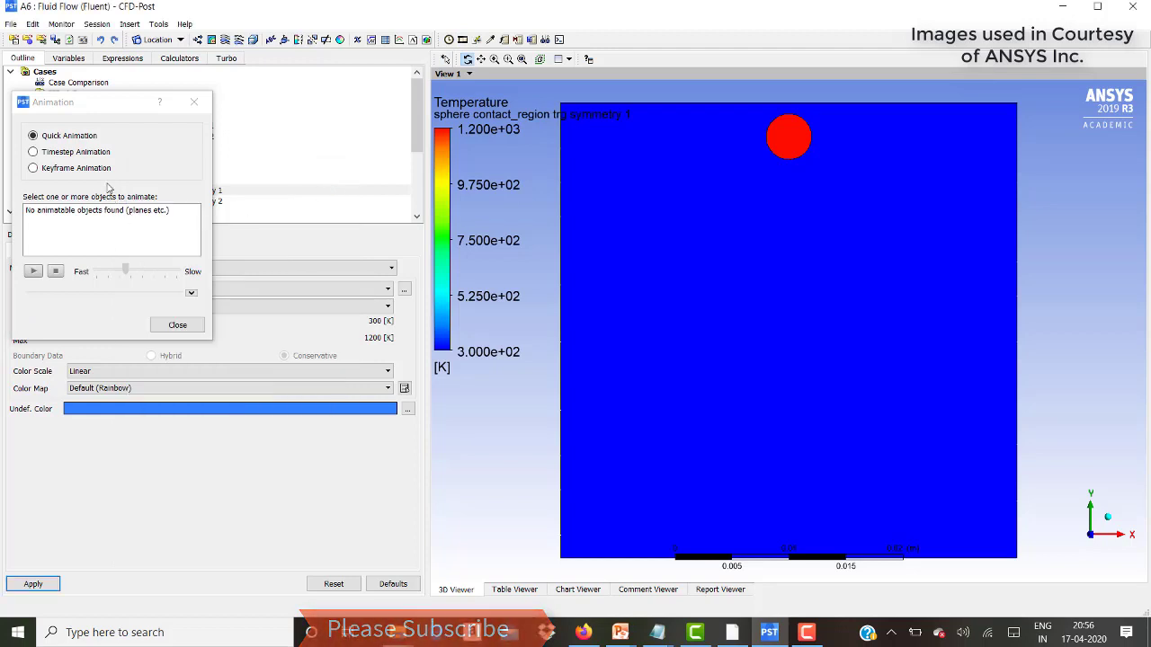
pyautogui.click(89, 154)
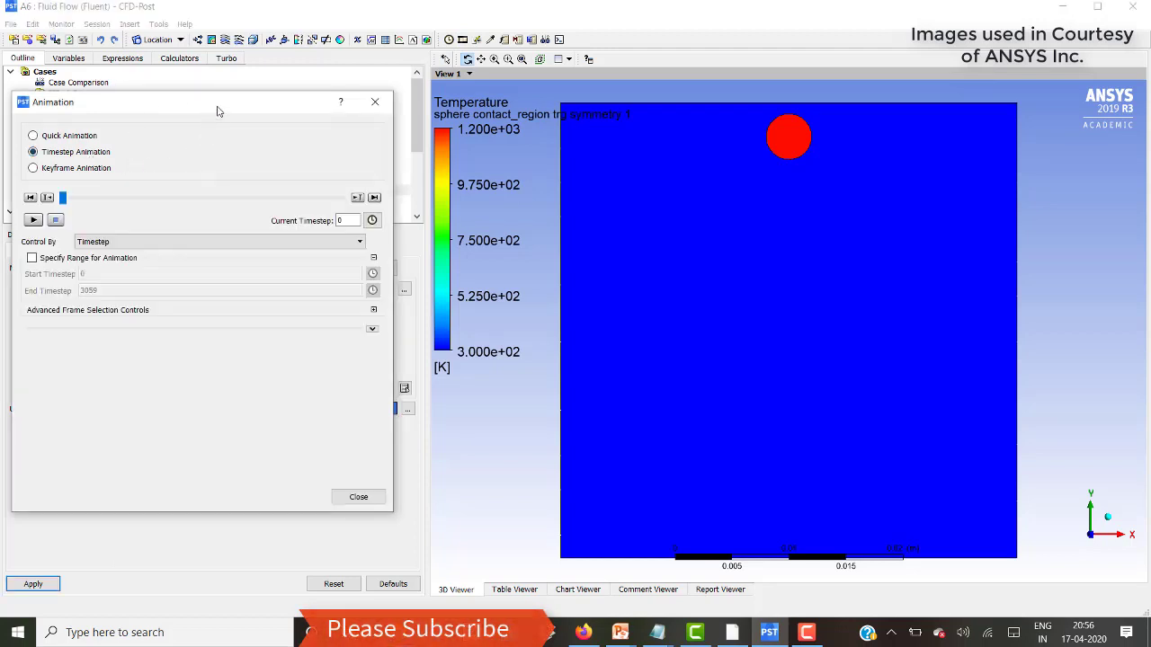
pyautogui.moveTo(216, 108); pyautogui.dragTo(321, 88)
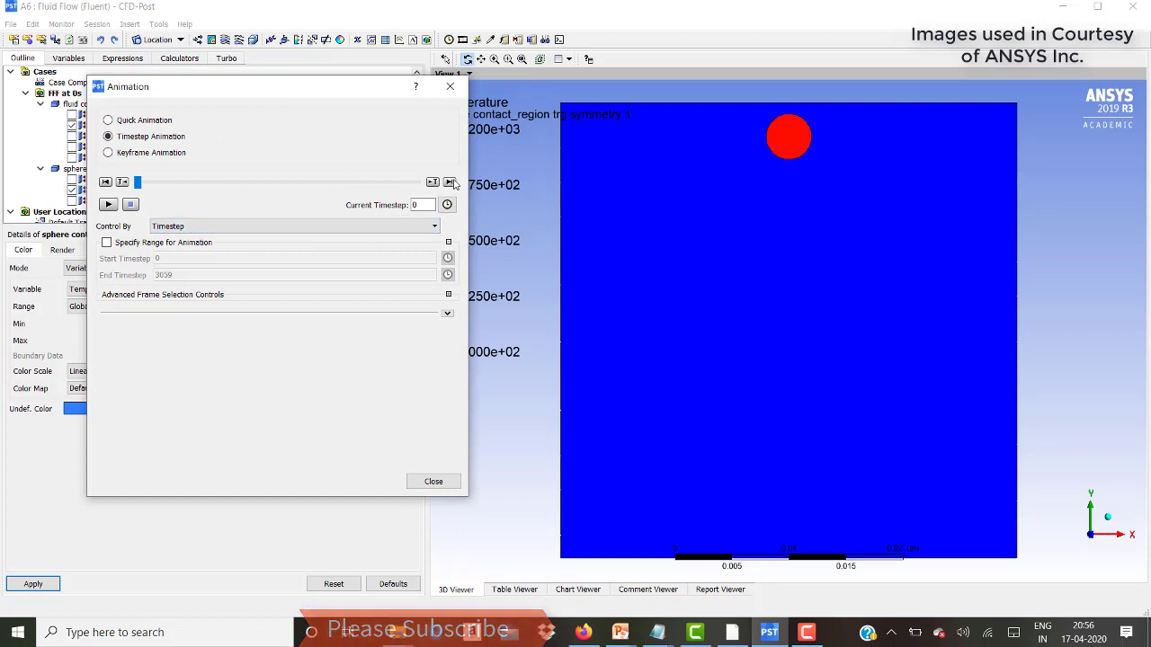
pyautogui.click(110, 205)
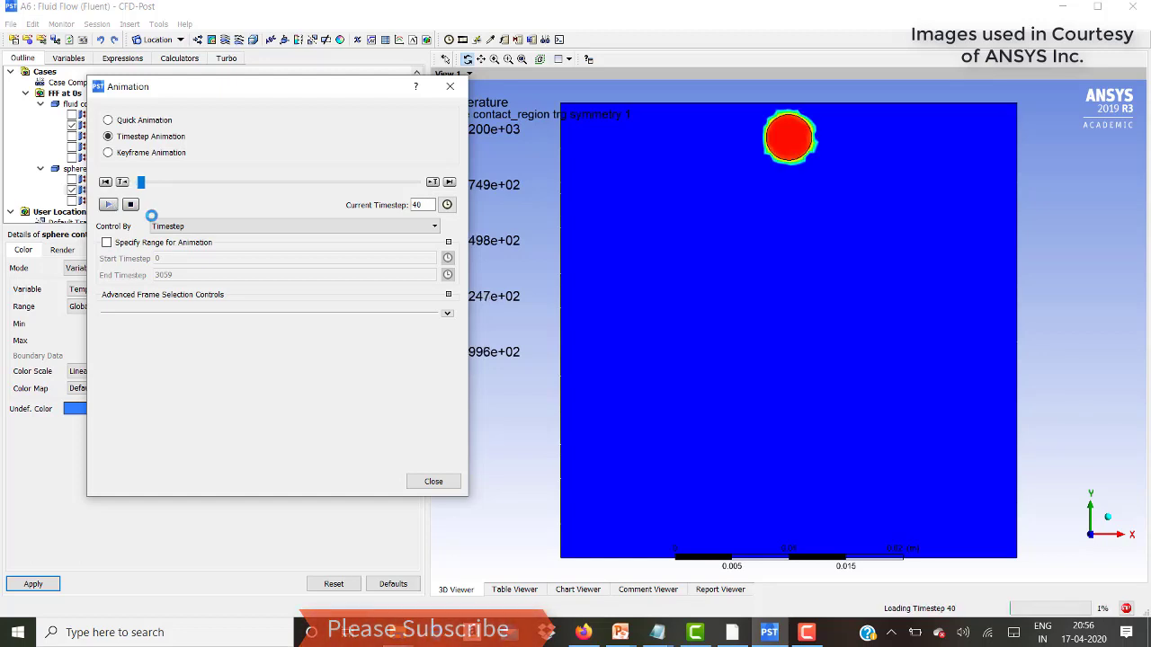
pyautogui.moveTo(329, 95); pyautogui.dragTo(201, 102)
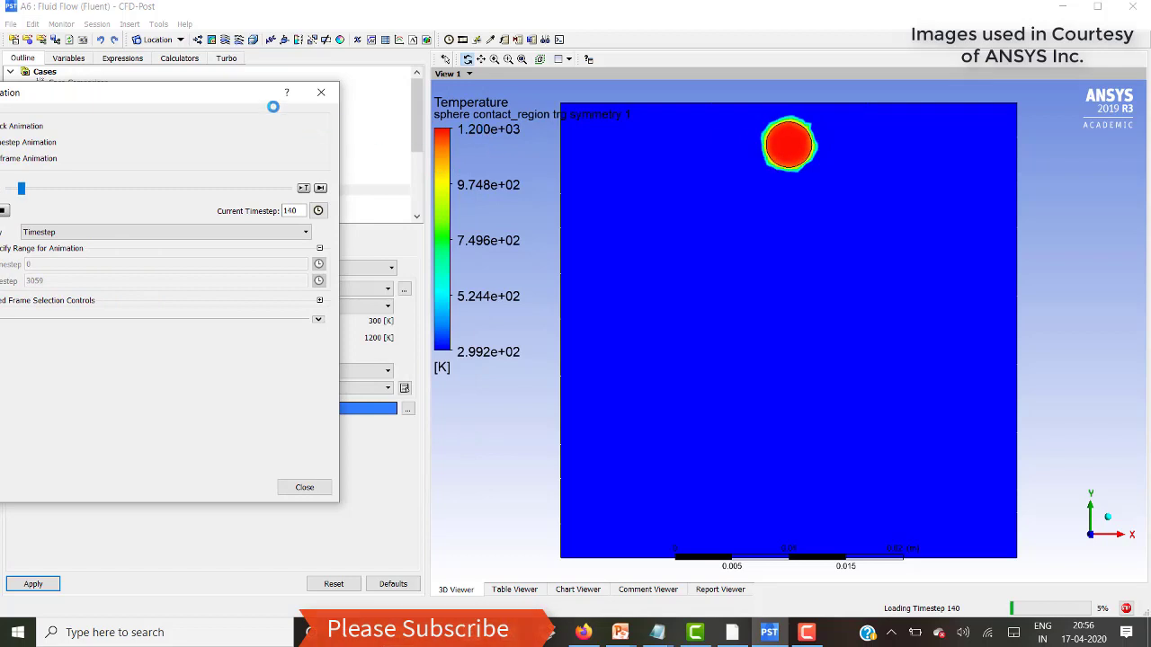
pyautogui.moveTo(272, 105); pyautogui.dragTo(309, 99)
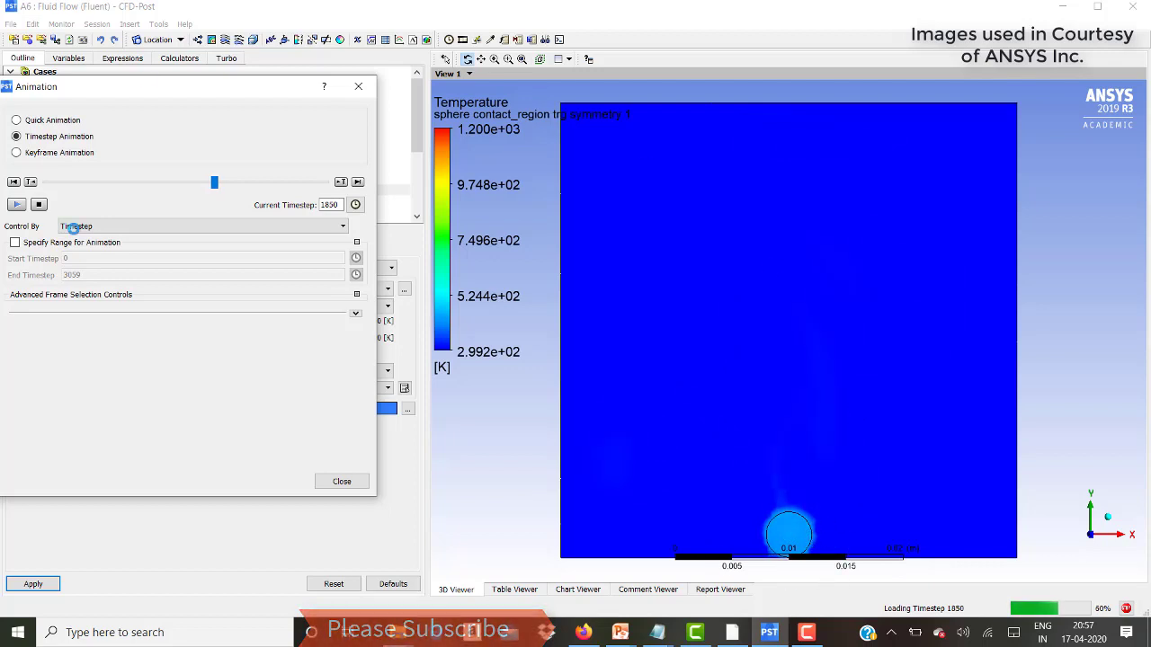
pyautogui.click(358, 86)
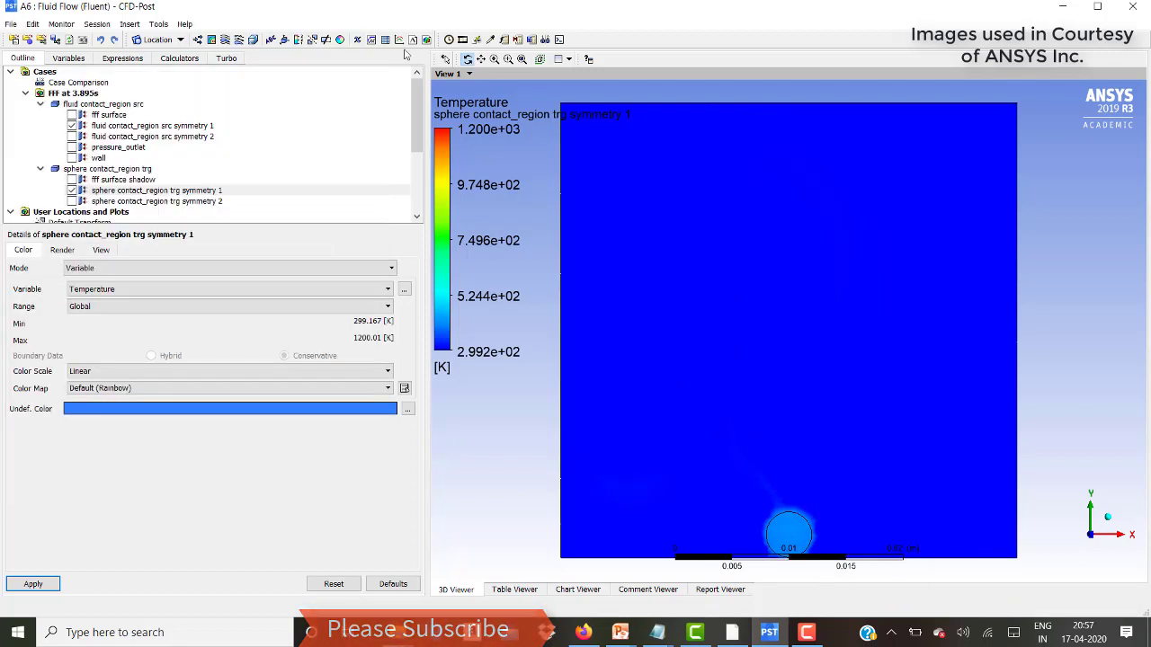
pyautogui.click(114, 307)
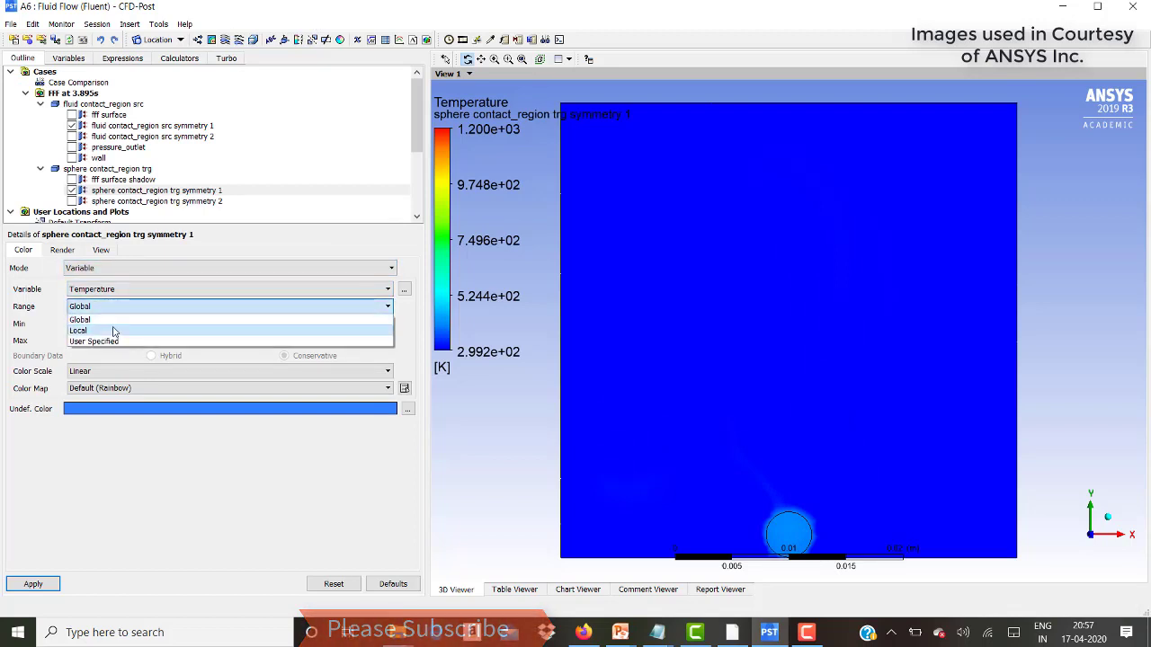
pyautogui.click(113, 331)
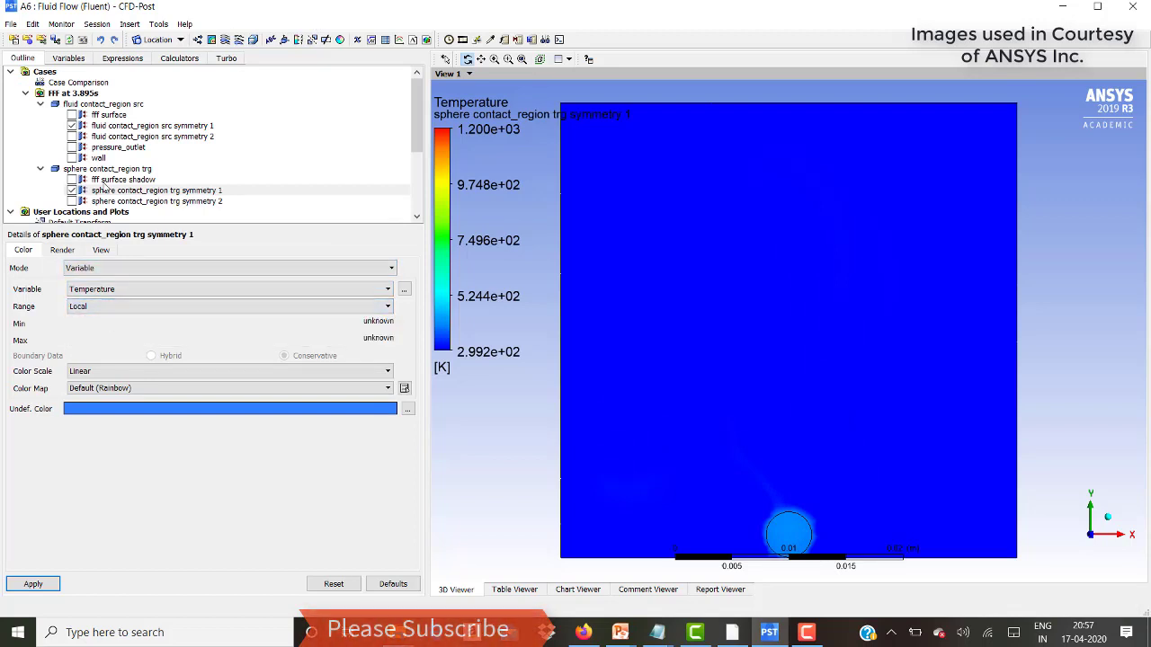
pyautogui.click(95, 307)
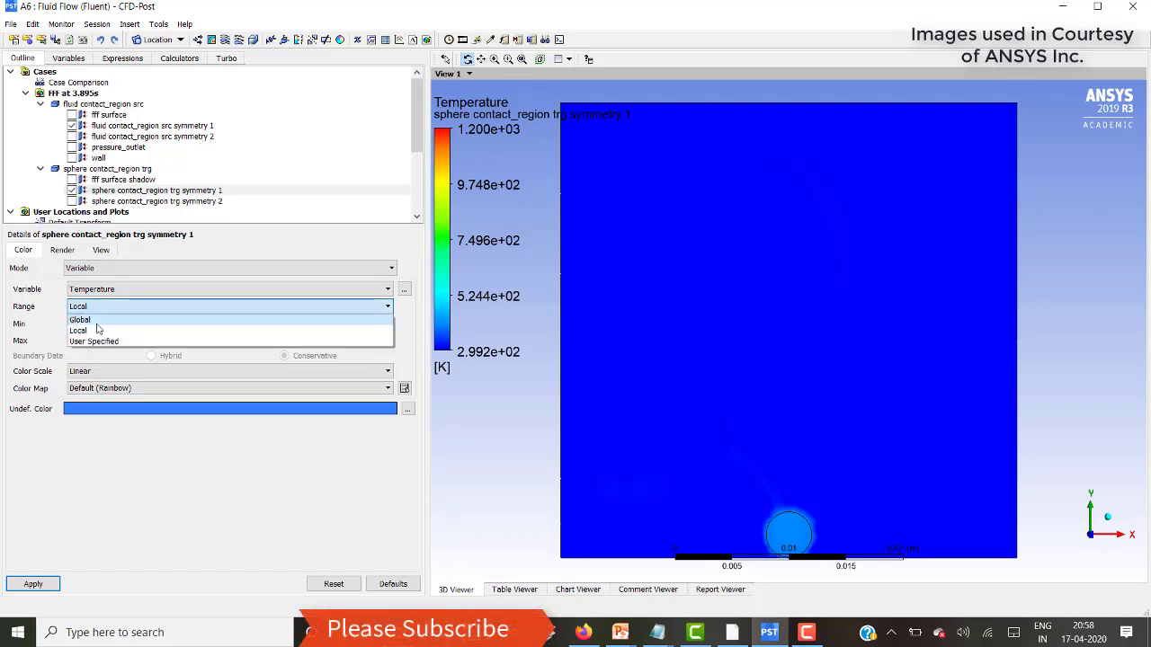
pyautogui.click(89, 319)
# Step: Set the temperature colour range of fluid contact_region src symmetry 1 to Local and apply it
pyautogui.click(120, 126)
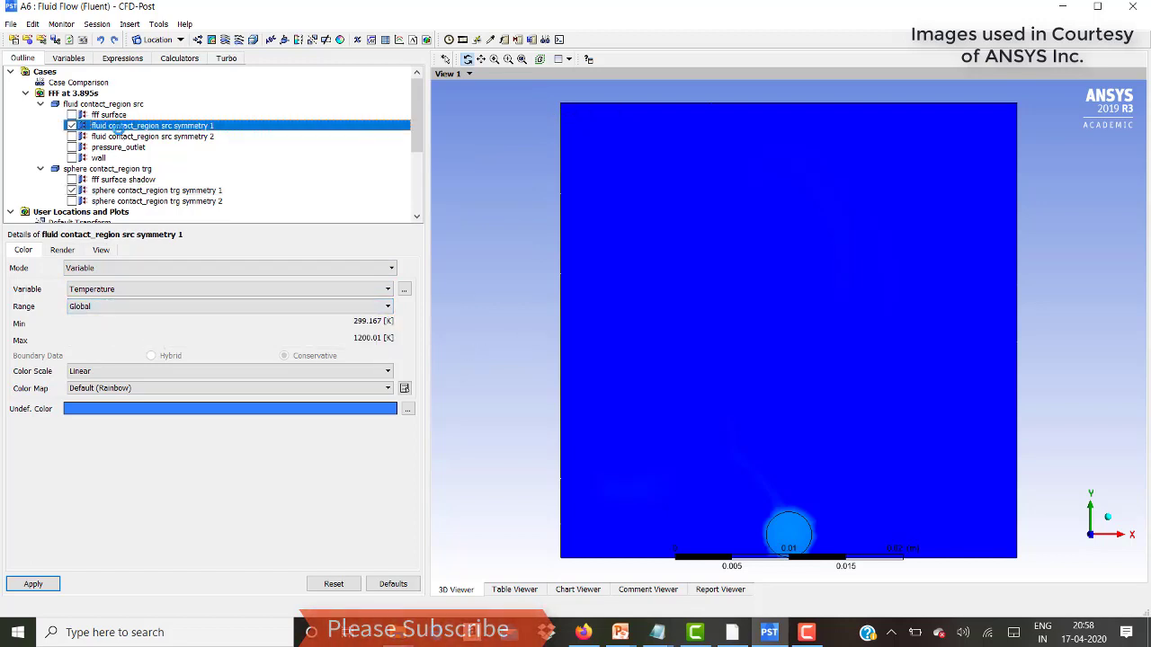
pyautogui.click(113, 307)
pyautogui.click(82, 330)
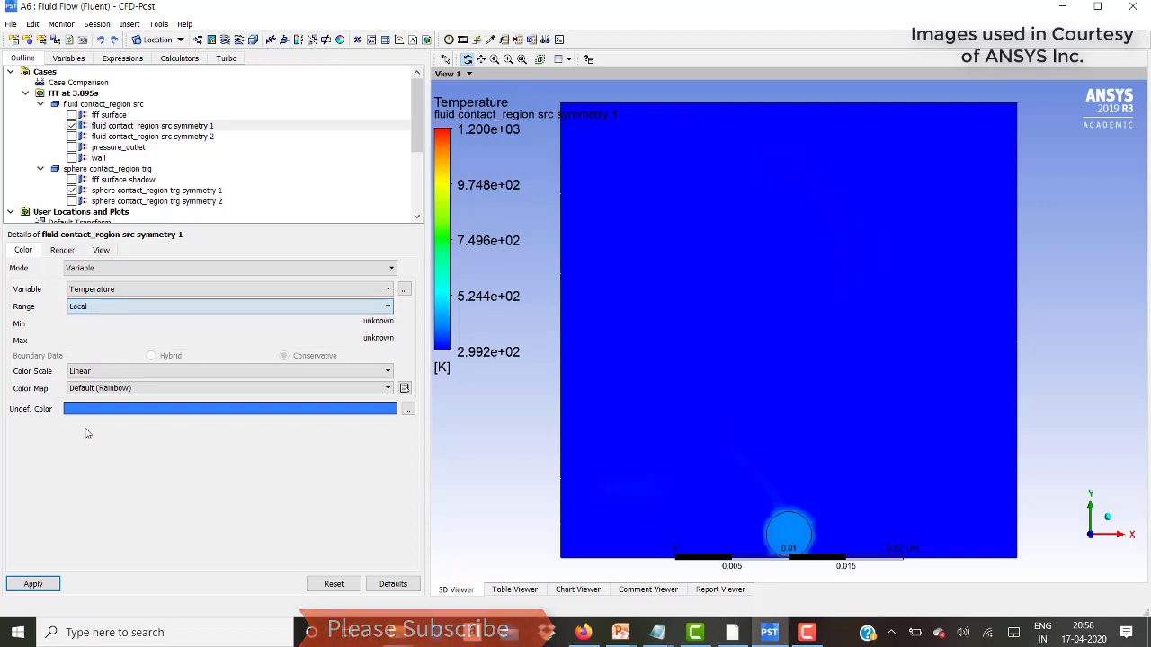
pyautogui.click(27, 584)
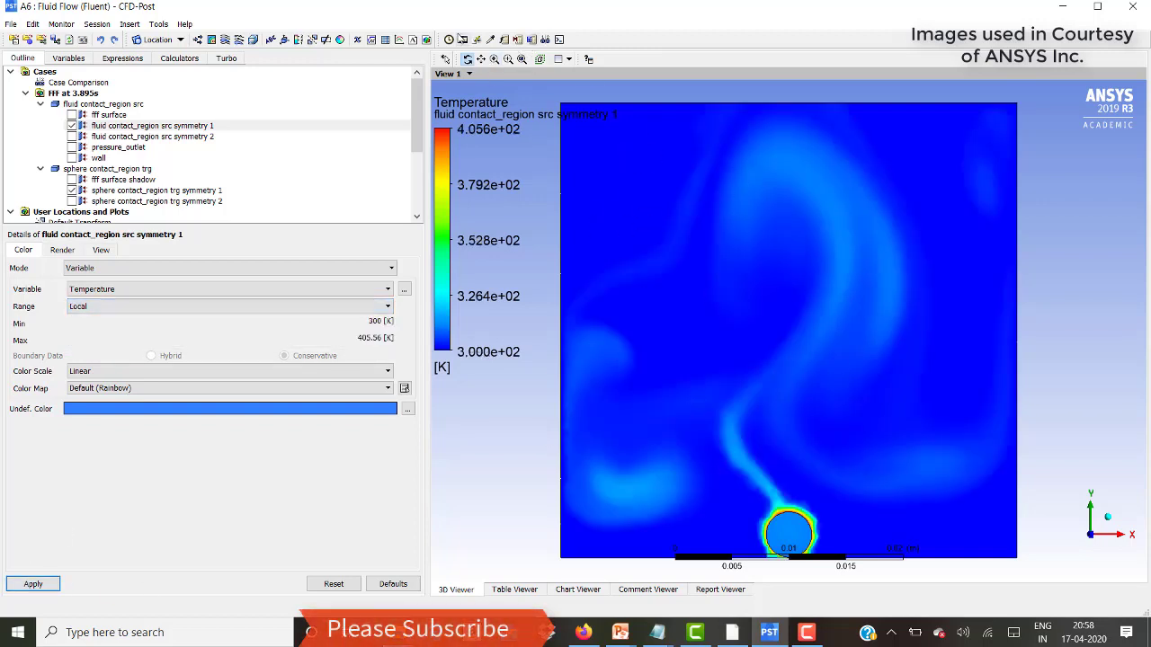
# Step: Rewind the timestep animation to timestep 0 and start playing it with the local fluid temperature range
pyautogui.click(462, 39)
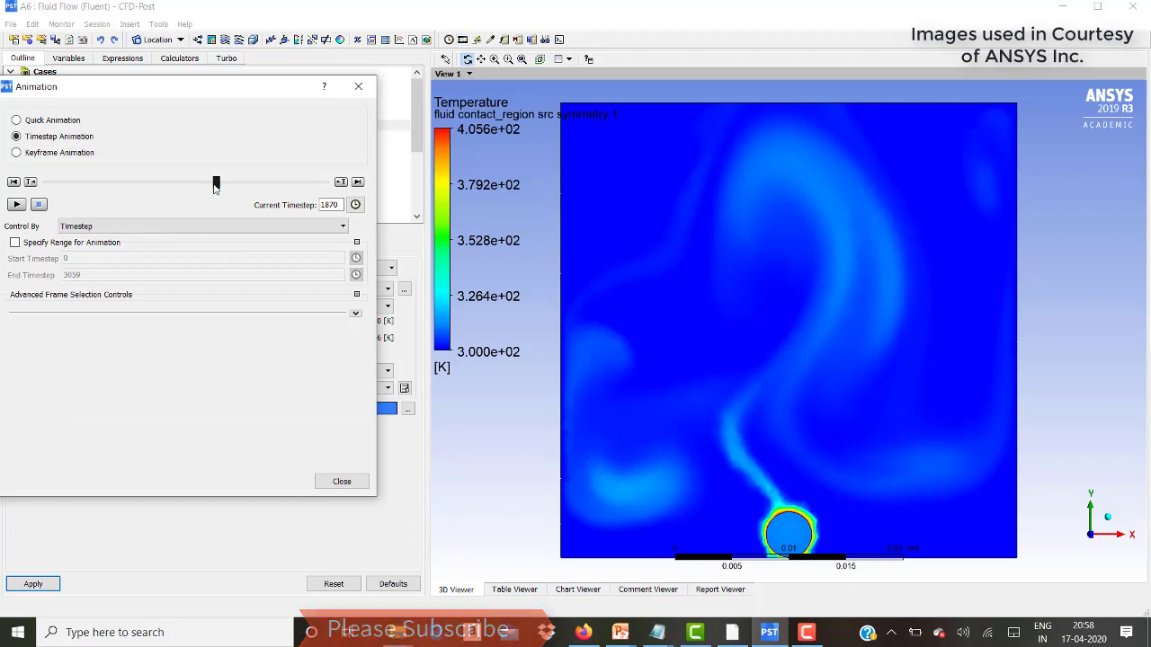
pyautogui.moveTo(215, 184); pyautogui.dragTo(46, 185)
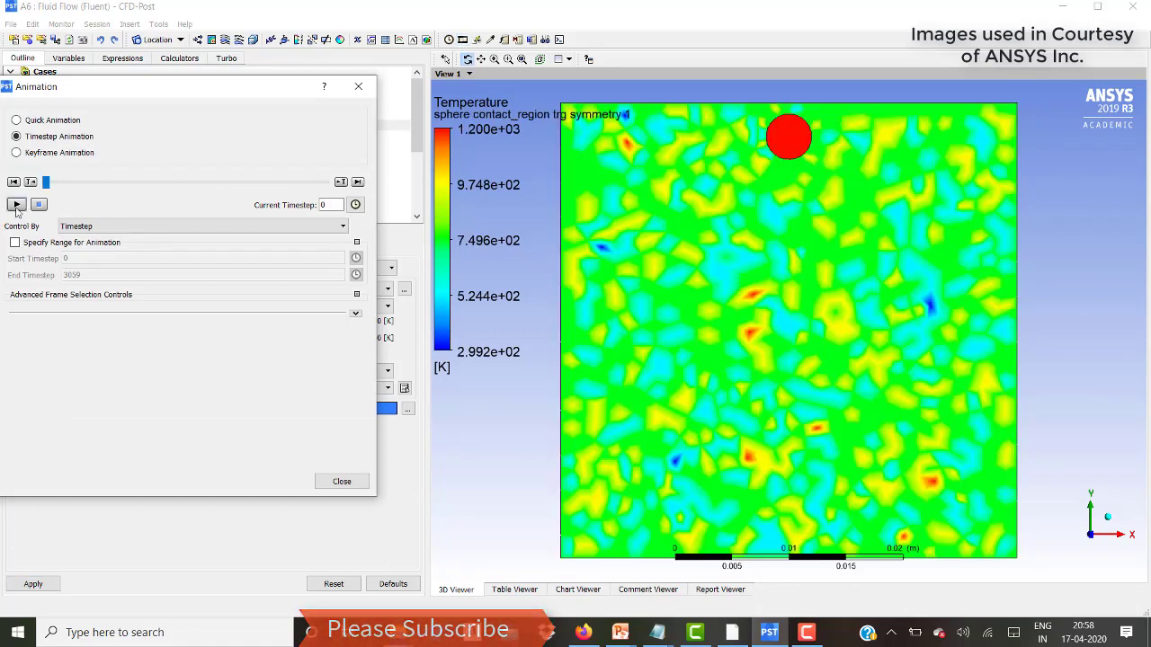
pyautogui.click(16, 205)
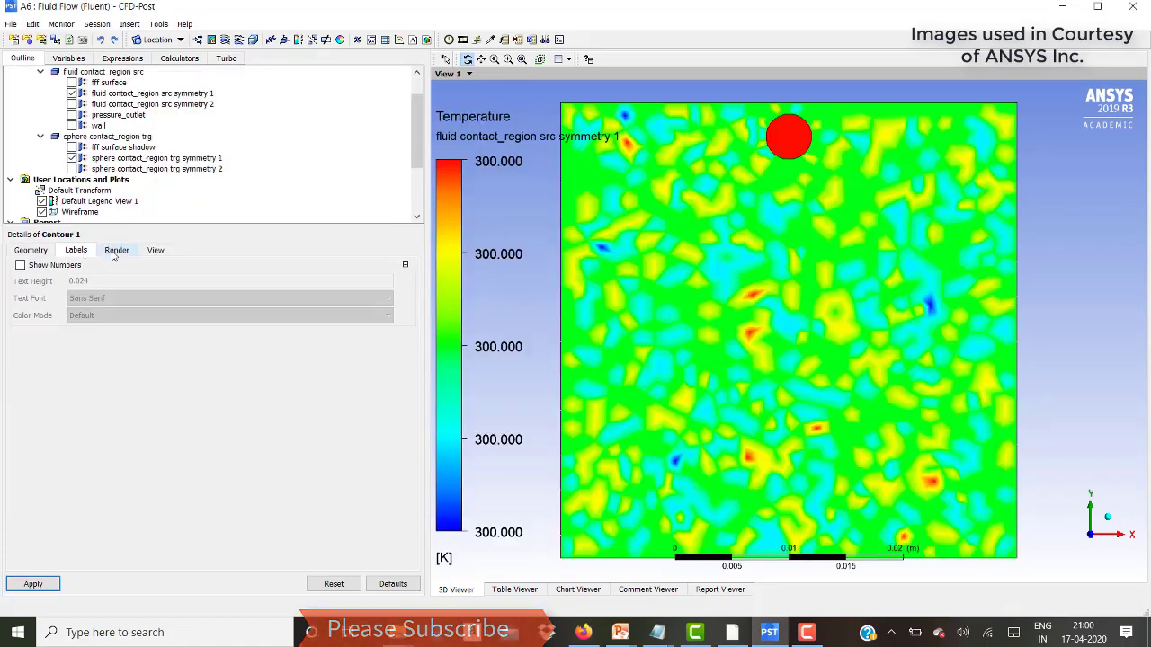
# Step: Generate the velocity contour on fff surface for all domains with a local range and 11 contours, and hide it from the view
pyautogui.click(116, 251)
pyautogui.click(77, 252)
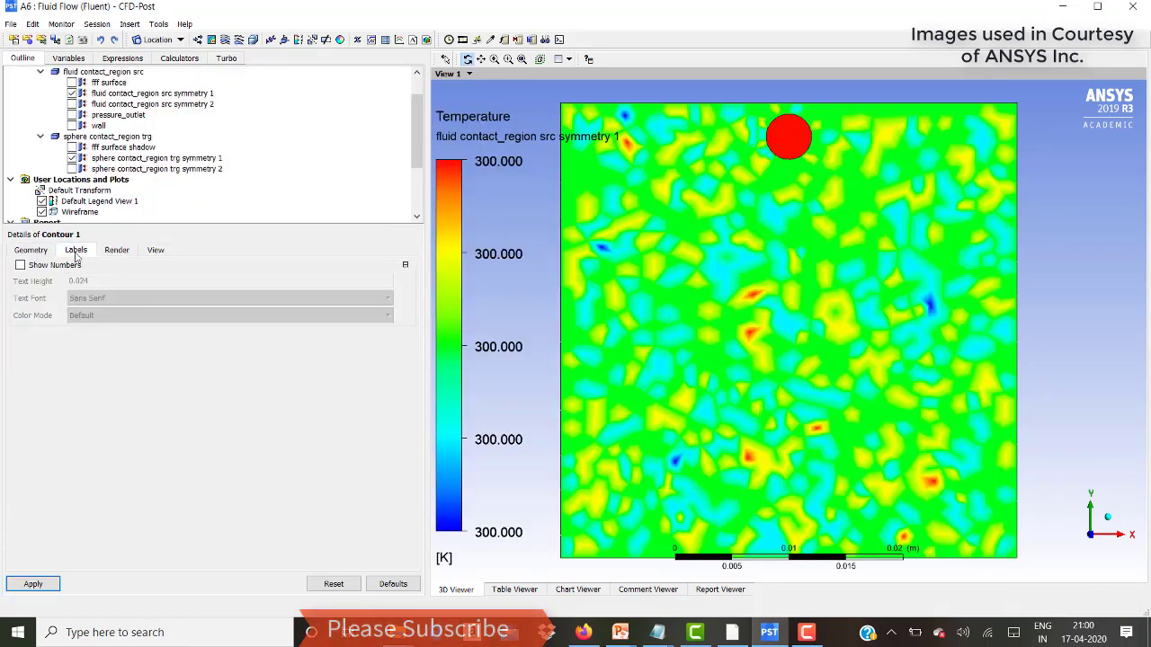
pyautogui.click(31, 251)
pyautogui.doubleClick(68, 378)
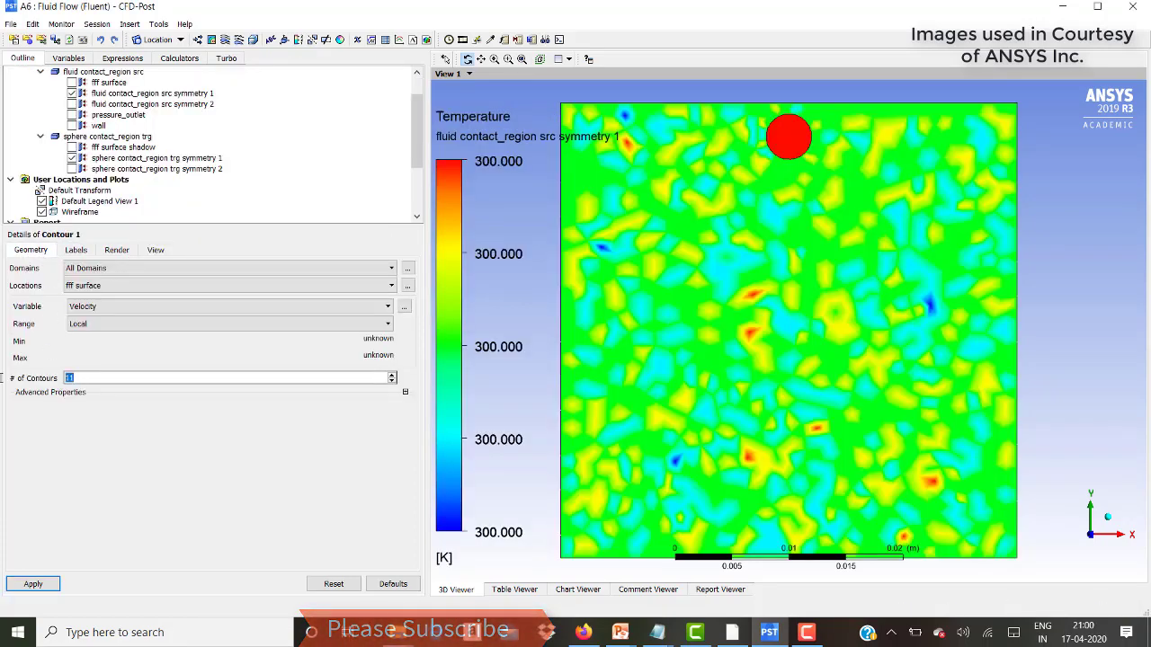
pyautogui.click(33, 584)
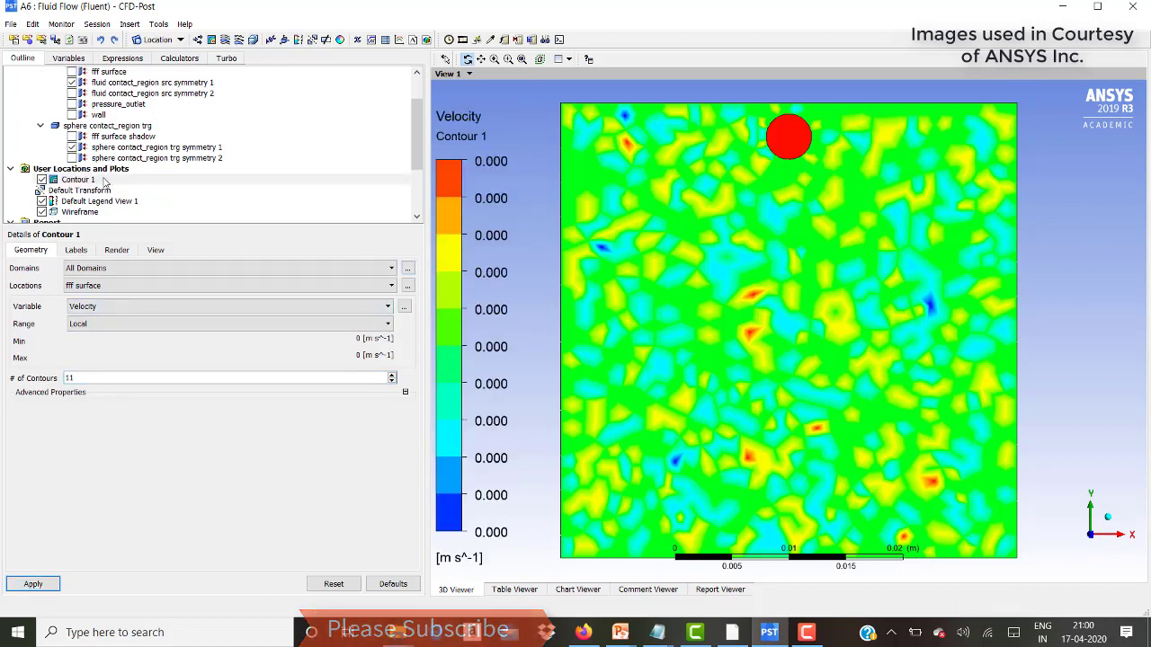
pyautogui.click(39, 182)
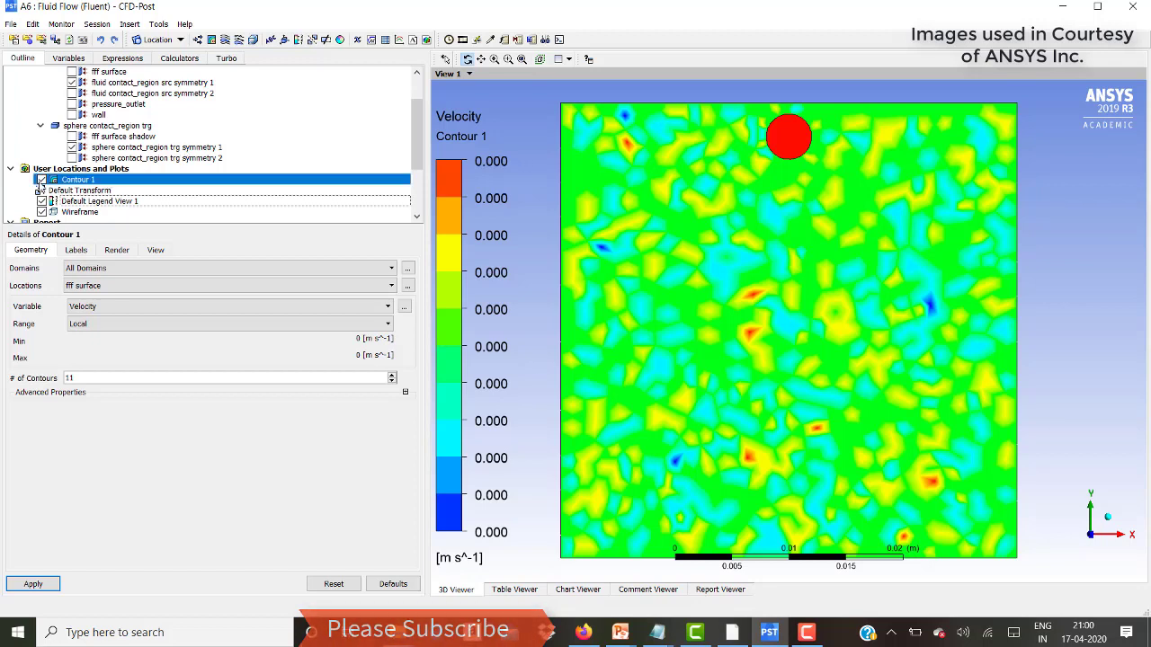
pyautogui.click(41, 181)
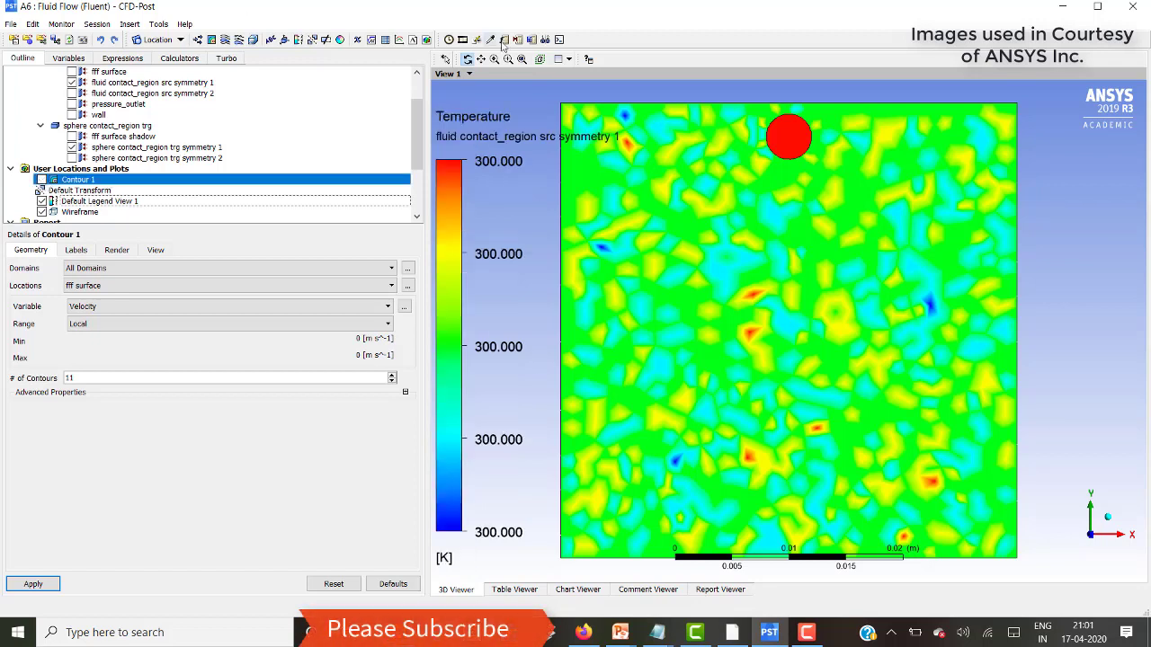
# Step: Play the temperature timestep animation from timestep 0 through timestep 3059, then switch the animation type to Quick Animation
pyautogui.click(462, 40)
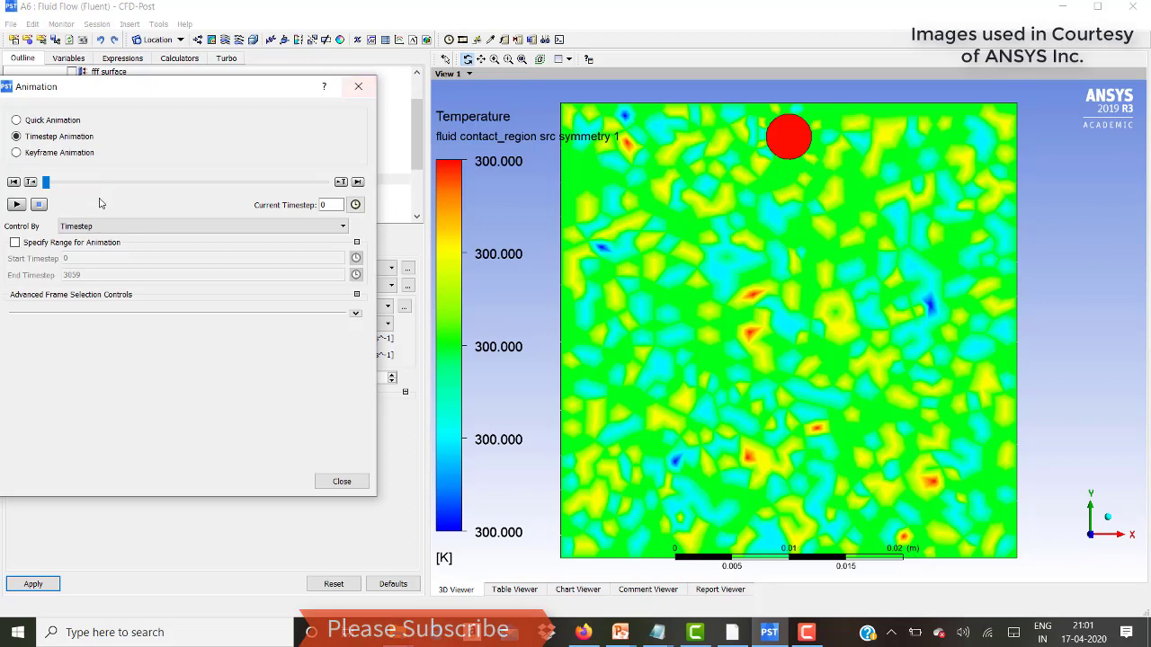
pyautogui.click(17, 205)
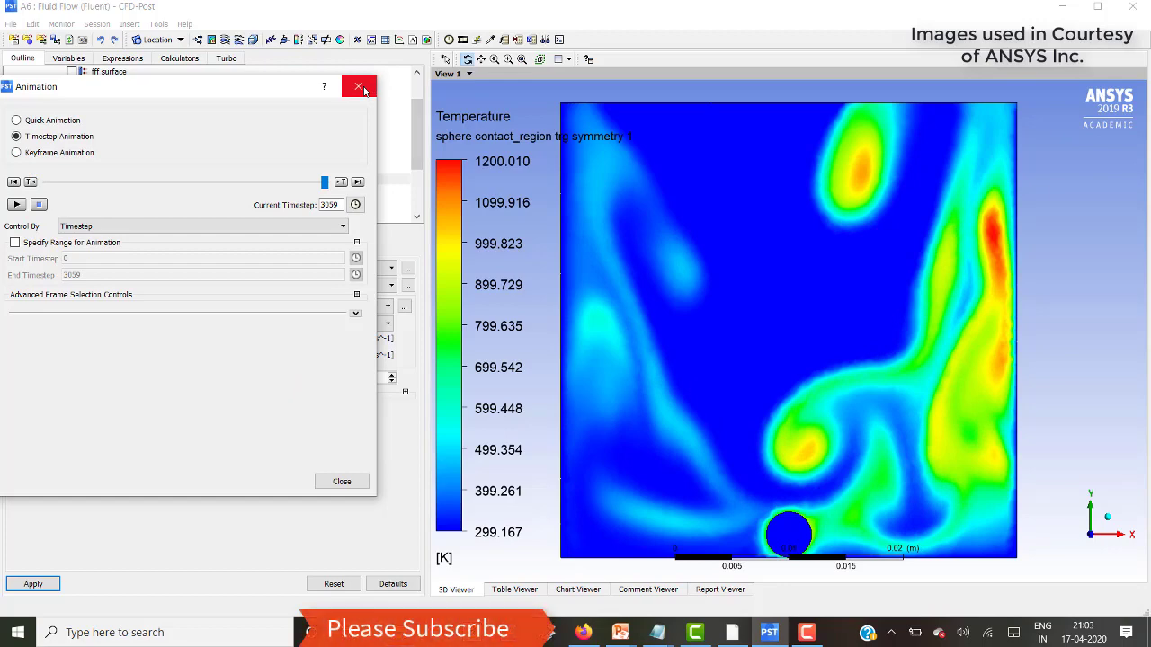
pyautogui.click(17, 120)
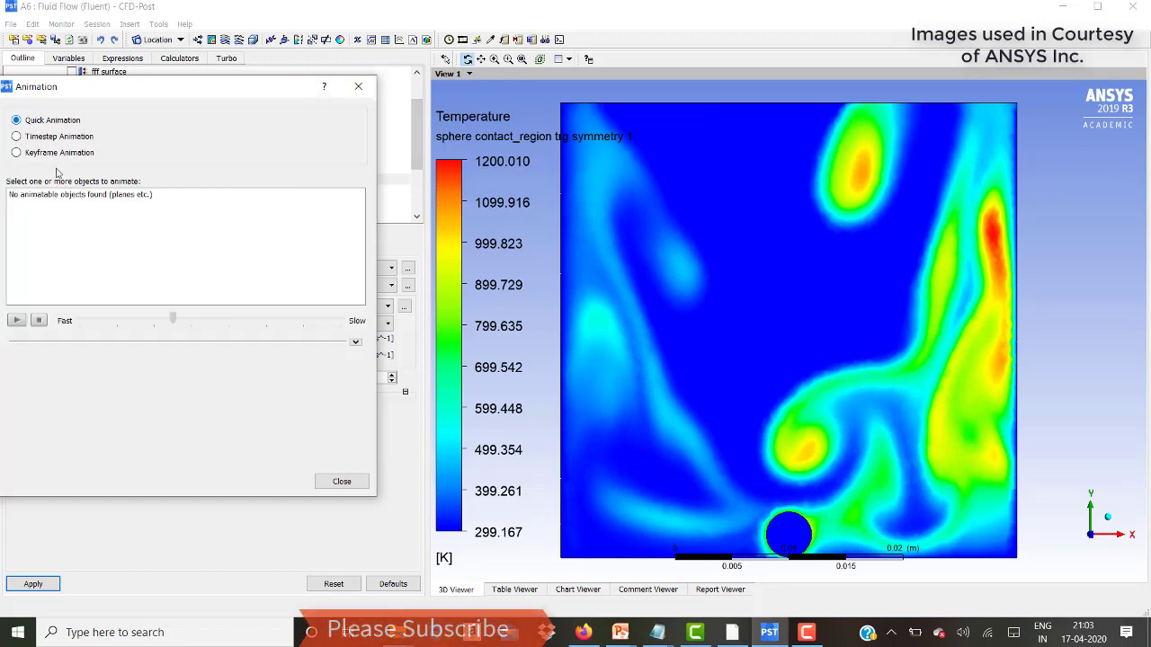
# Step: Hide the temperature plots on the fluid and sphere symmetry 1 surfaces and show the Contour 1 velocity plot instead
pyautogui.click(358, 87)
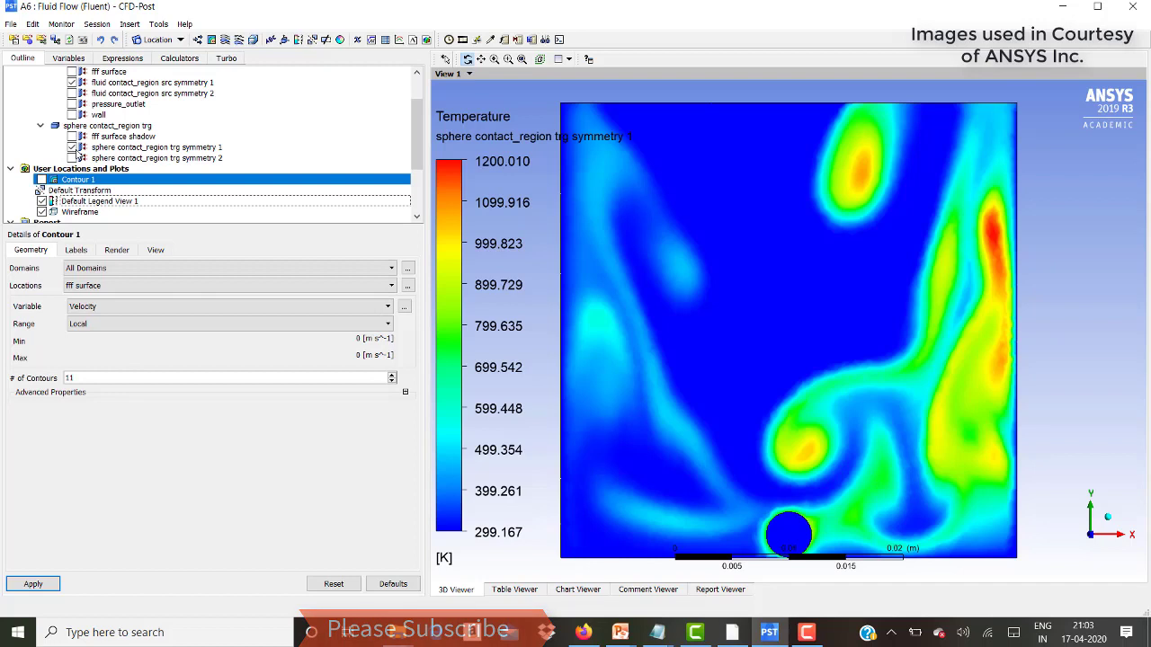
pyautogui.click(72, 147)
pyautogui.click(72, 83)
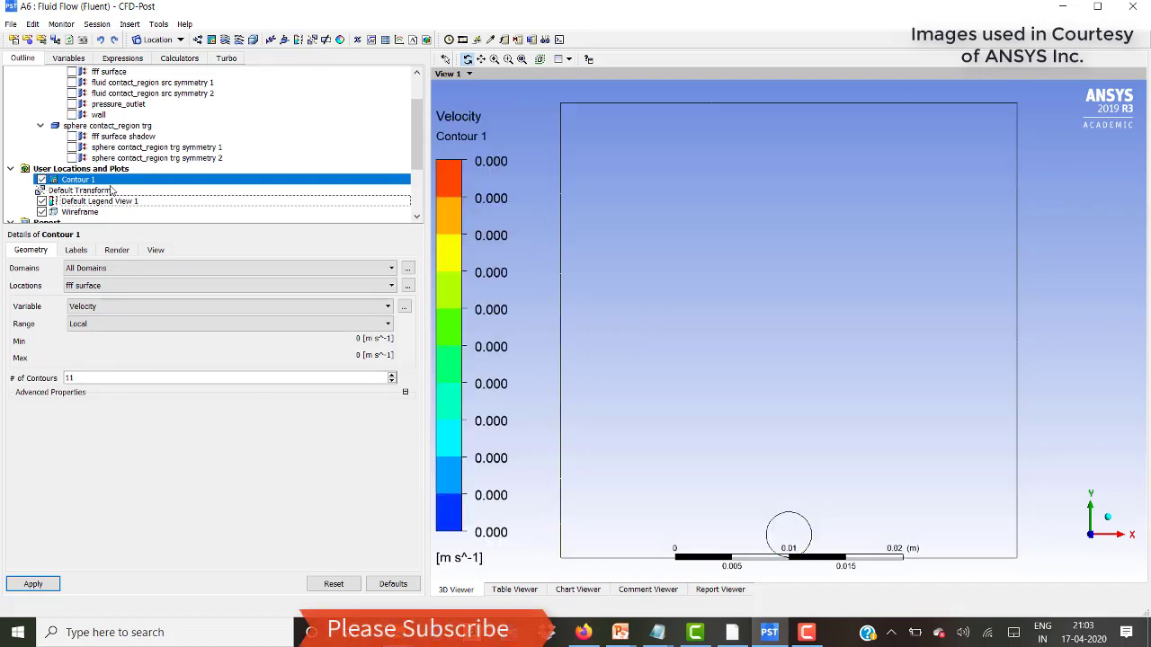
pyautogui.click(45, 585)
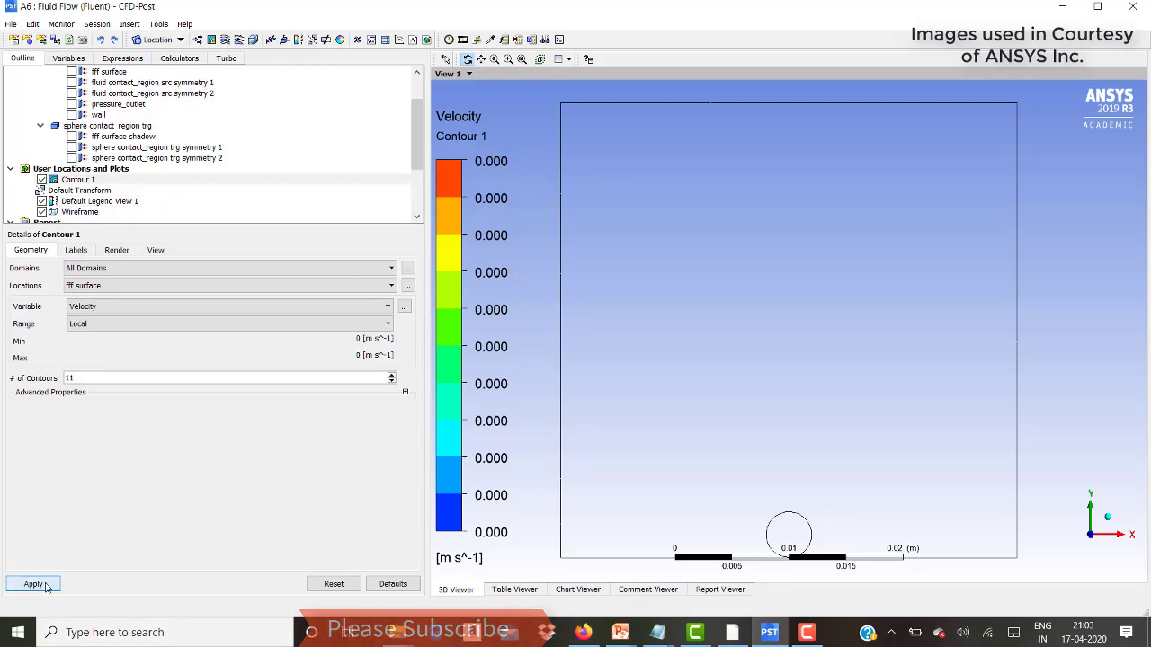
# Step: Try to move Contour 1 to fluid contact_region src symmetry 2 and apply the change
pyautogui.click(153, 286)
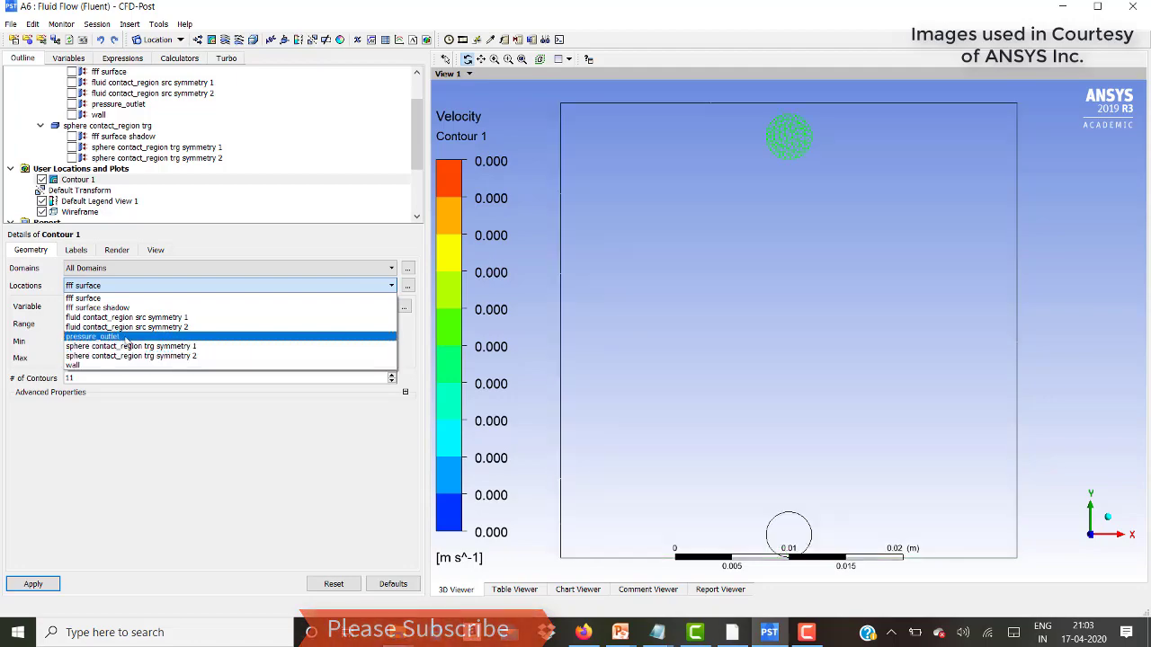
pyautogui.click(126, 328)
pyautogui.click(35, 584)
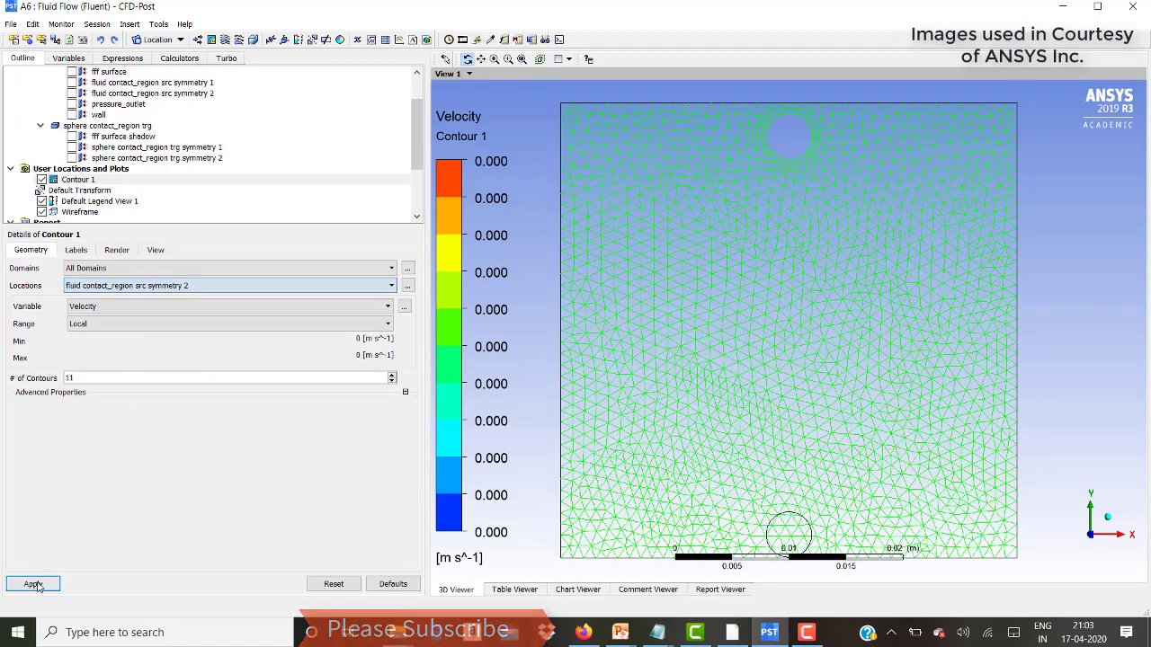
# Step: Switch to Timestep Animation, rewind it to timestep 0, start playing the velocity contour and close the animation dialog
pyautogui.click(463, 40)
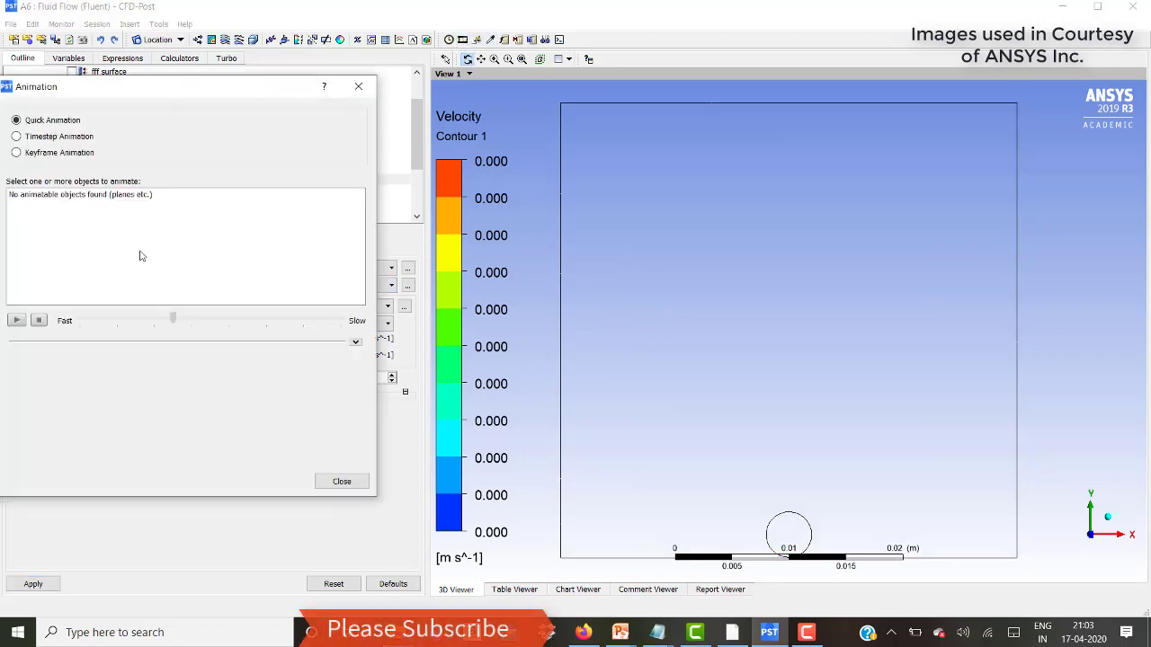
pyautogui.click(72, 137)
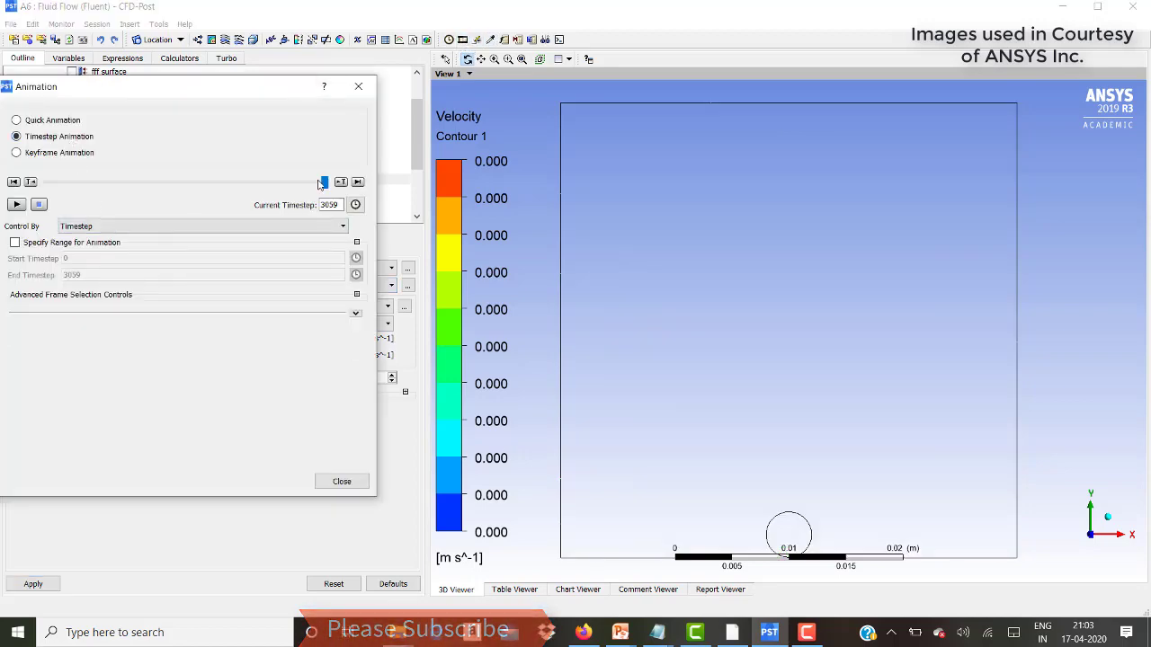
pyautogui.moveTo(321, 183); pyautogui.dragTo(45, 183)
pyautogui.click(18, 205)
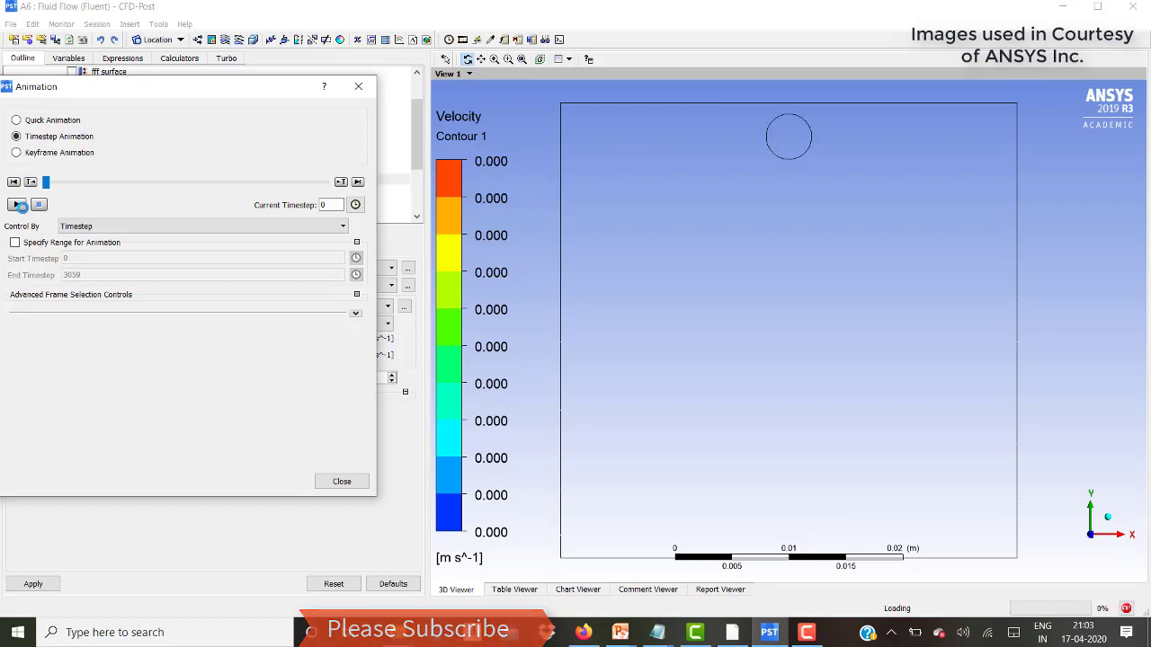
pyautogui.click(358, 87)
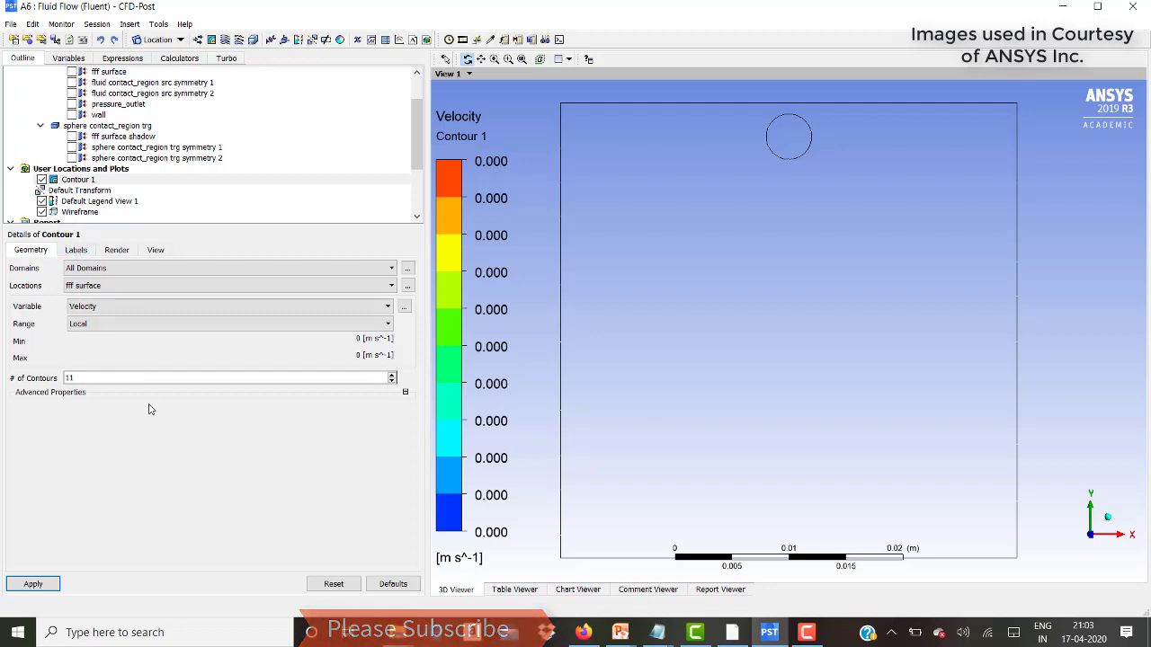
pyautogui.click(406, 393)
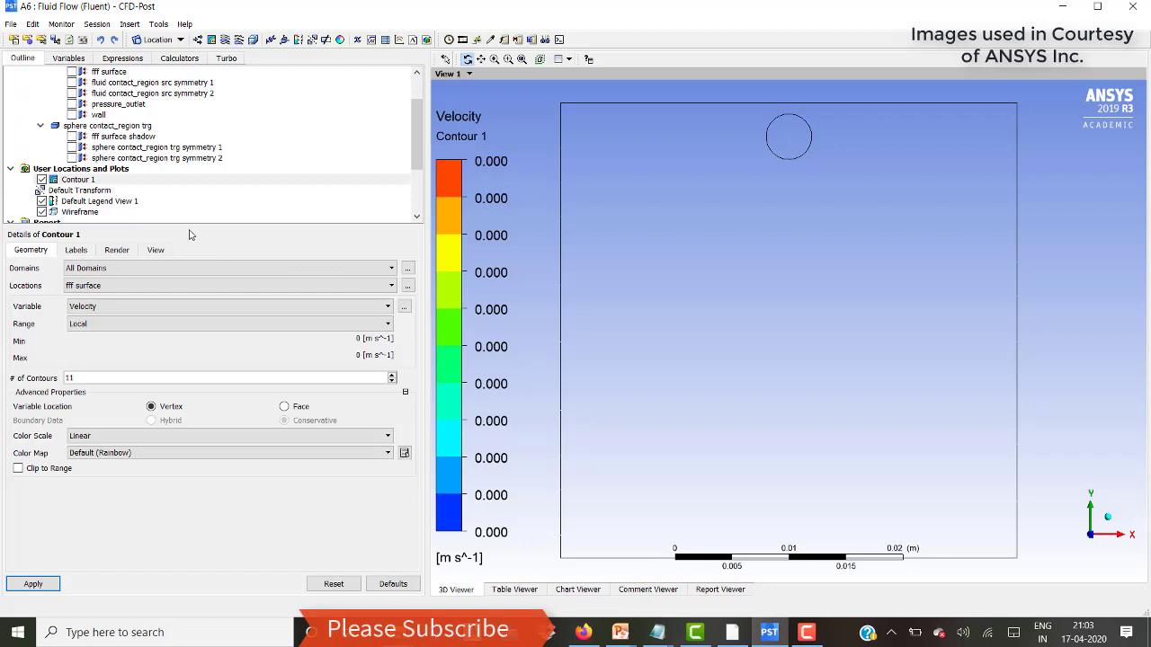
pyautogui.click(75, 250)
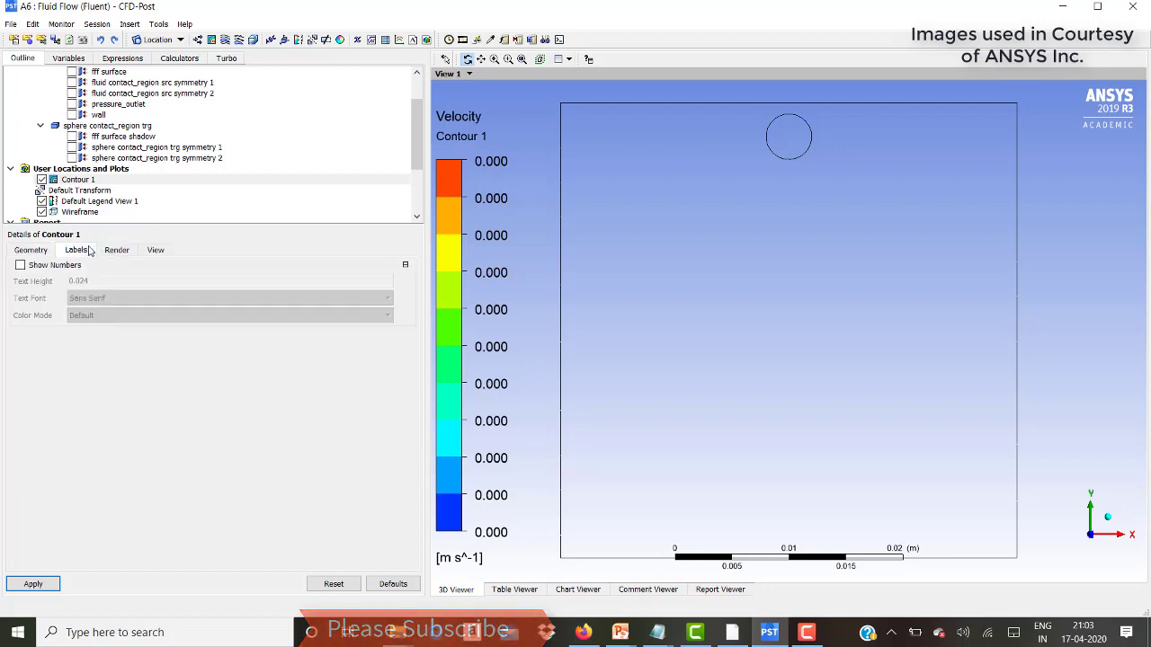
pyautogui.click(117, 250)
pyautogui.click(156, 250)
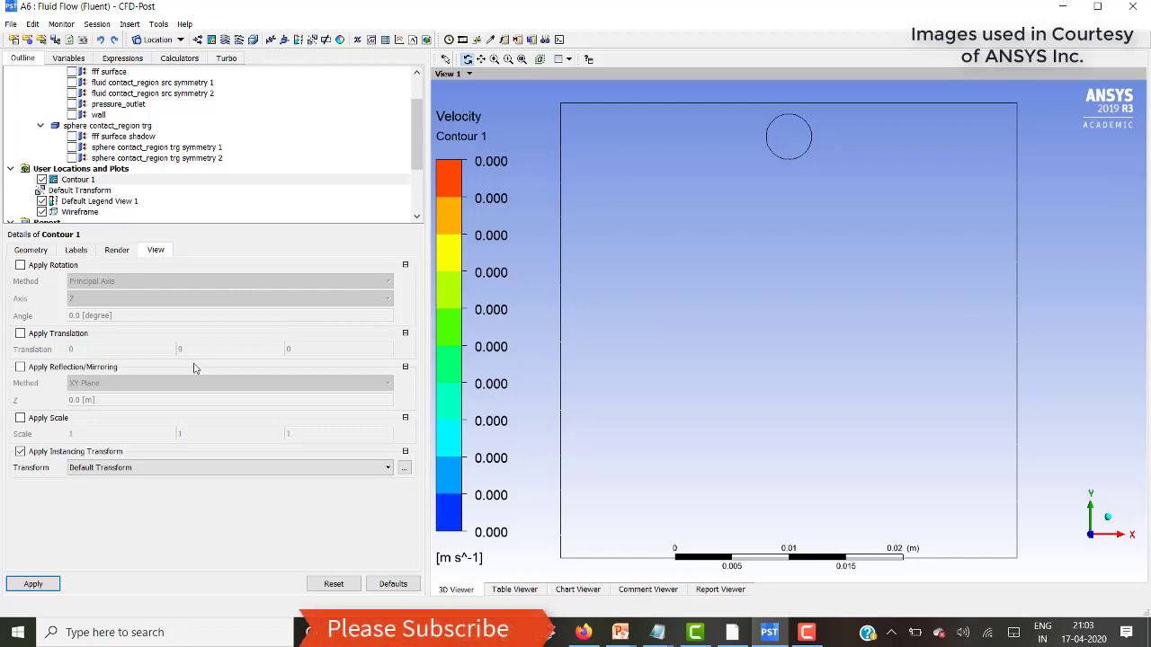
pyautogui.click(34, 252)
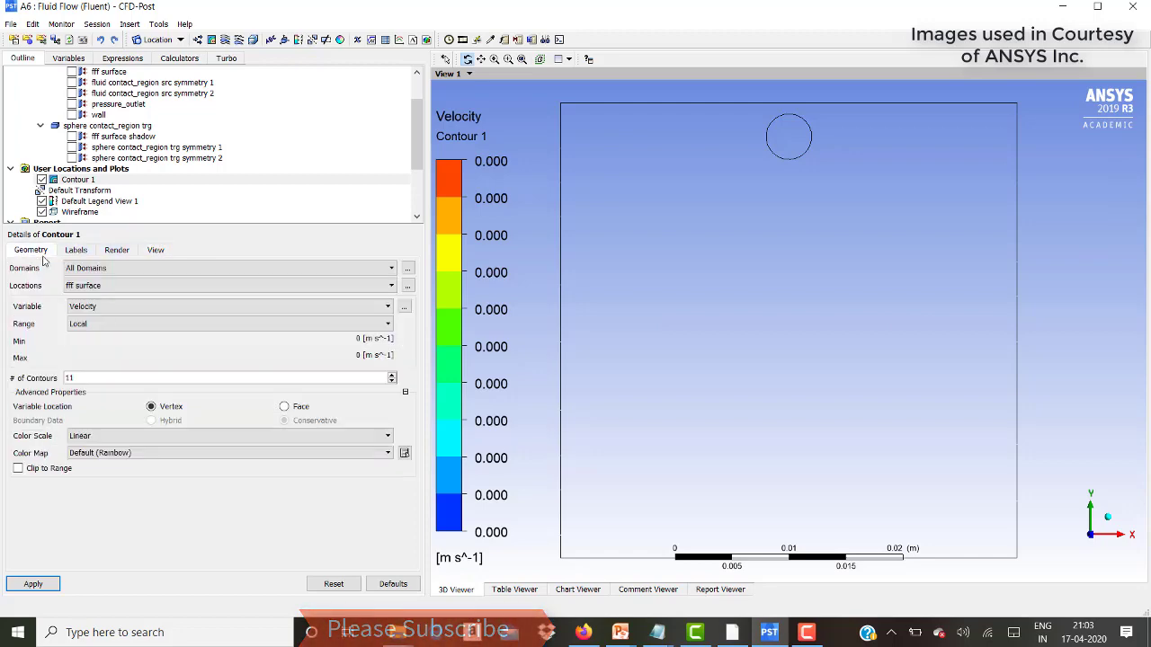
# Step: Set the location of Contour 1 to fluid contact_region src symmetry 2 and apply the local-range velocity contour
pyautogui.click(138, 289)
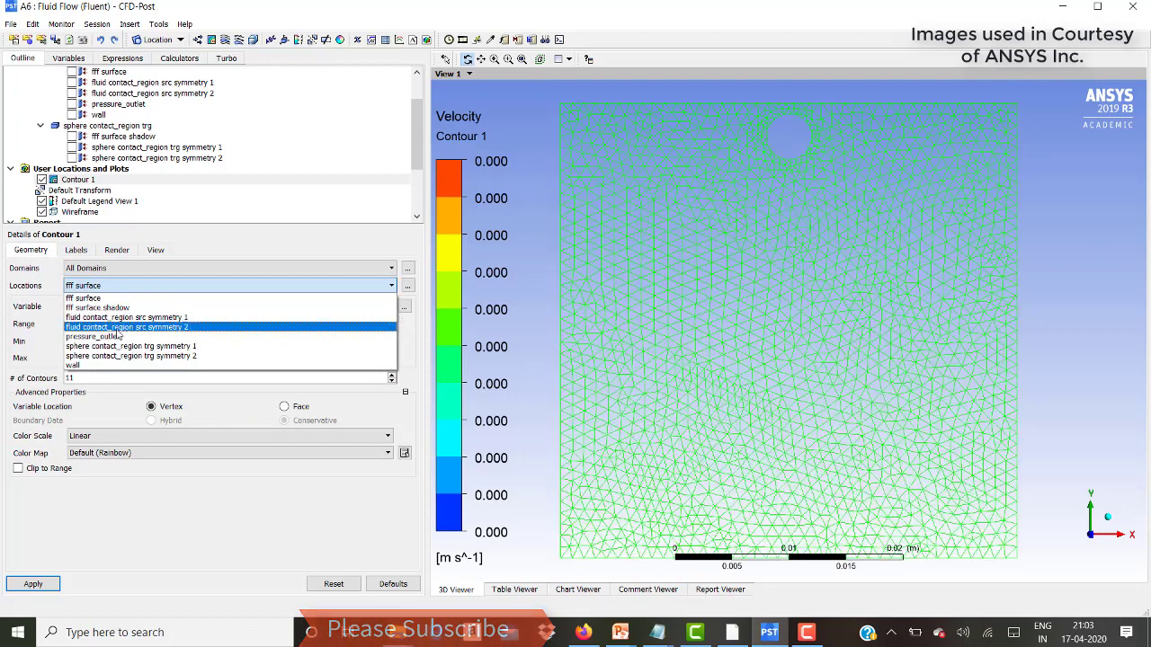
pyautogui.click(130, 346)
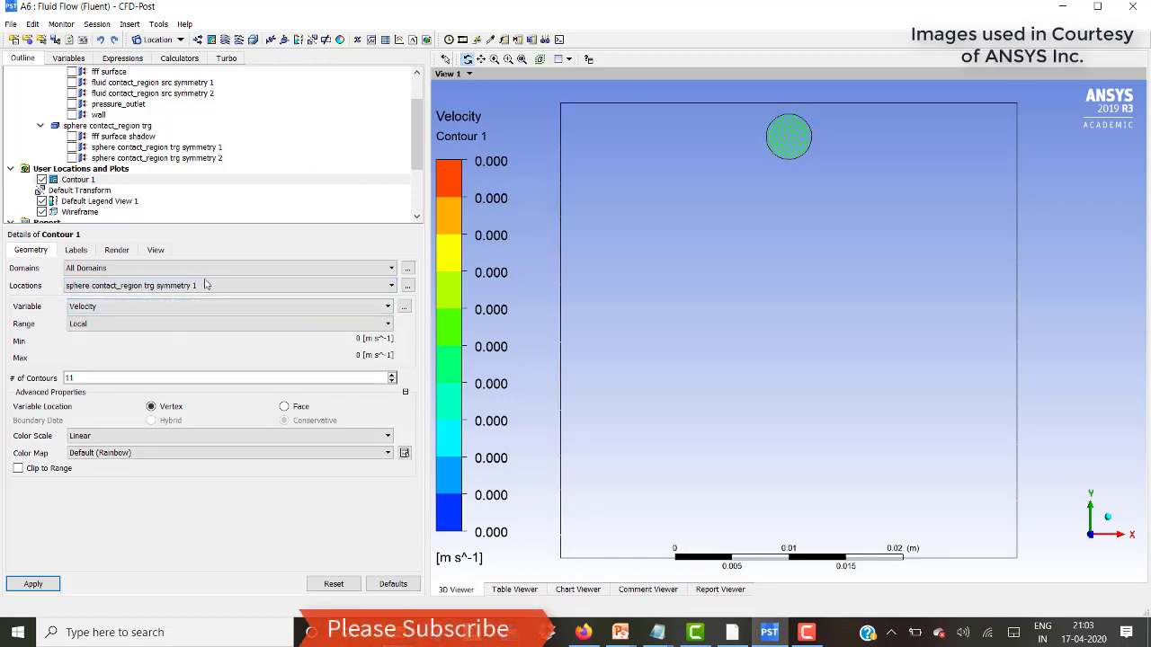
pyautogui.click(205, 285)
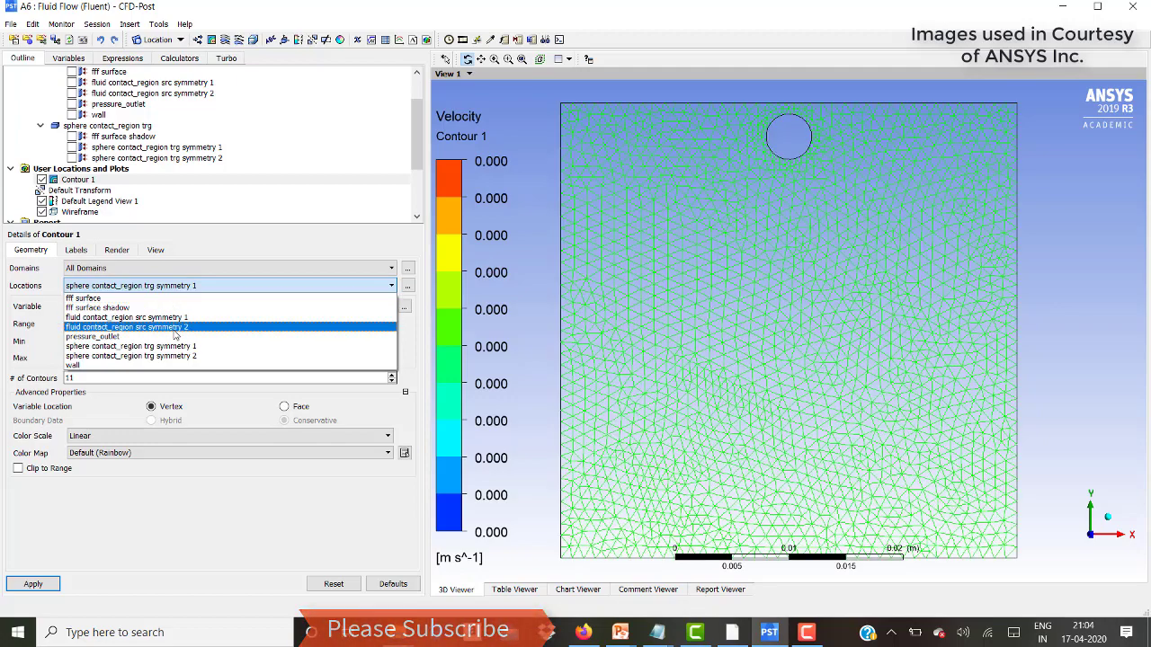
pyautogui.click(177, 328)
pyautogui.click(37, 583)
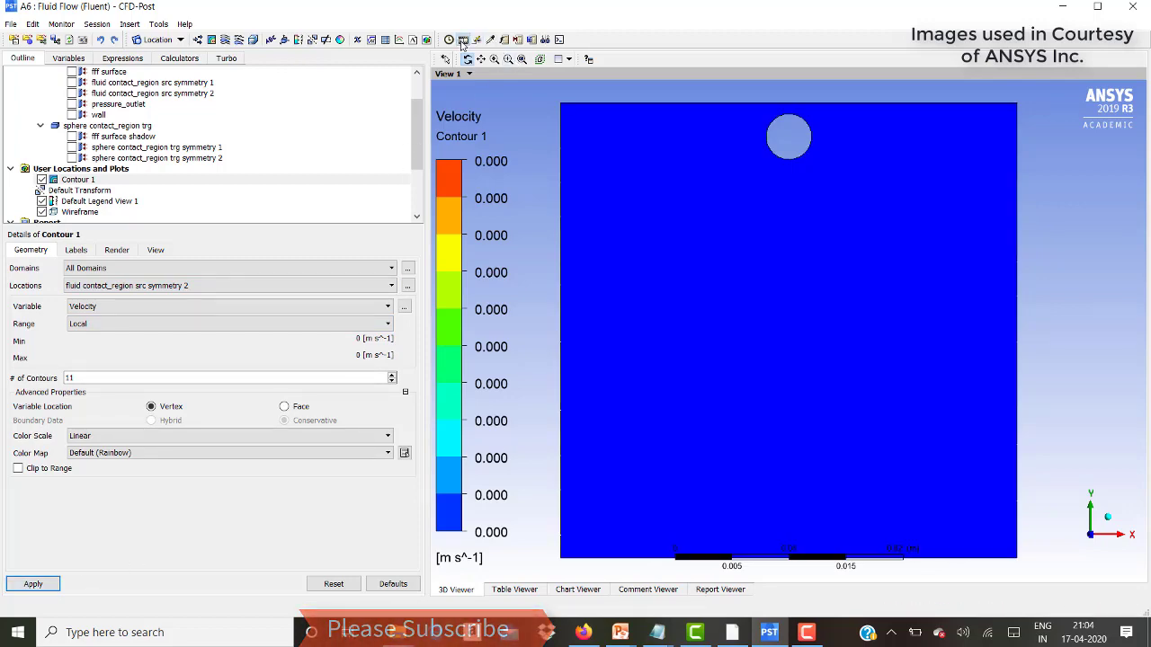
# Step: Play the velocity contour timestep animation from timestep 0, stop it partway and jump to timestep 3059
pyautogui.click(462, 41)
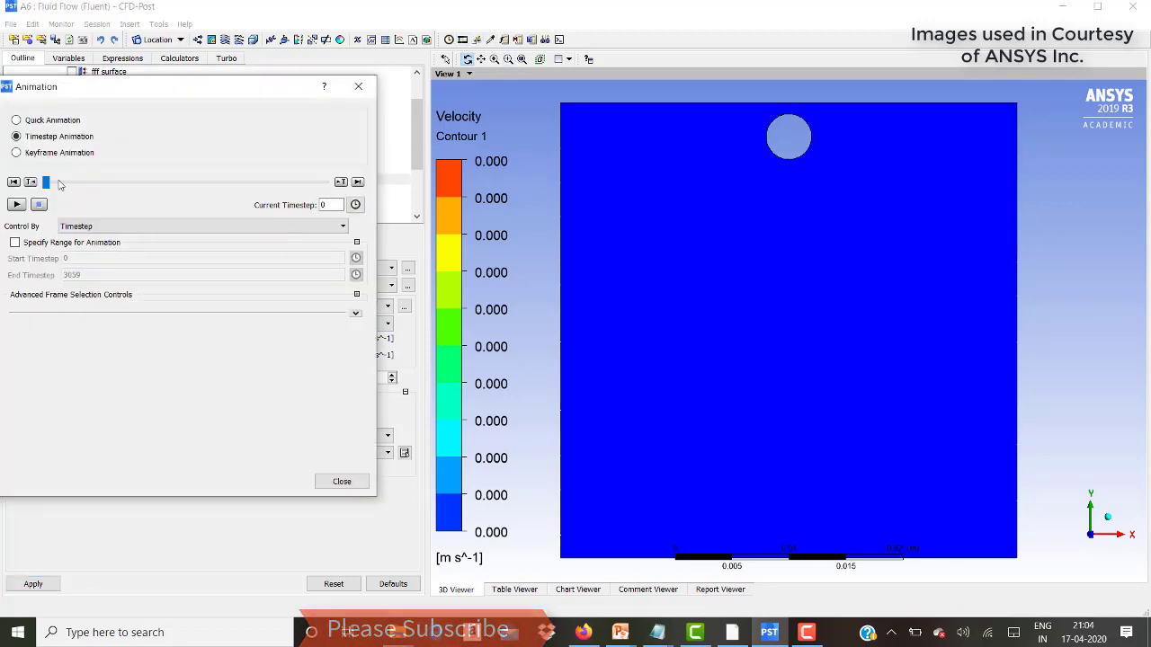
pyautogui.click(17, 205)
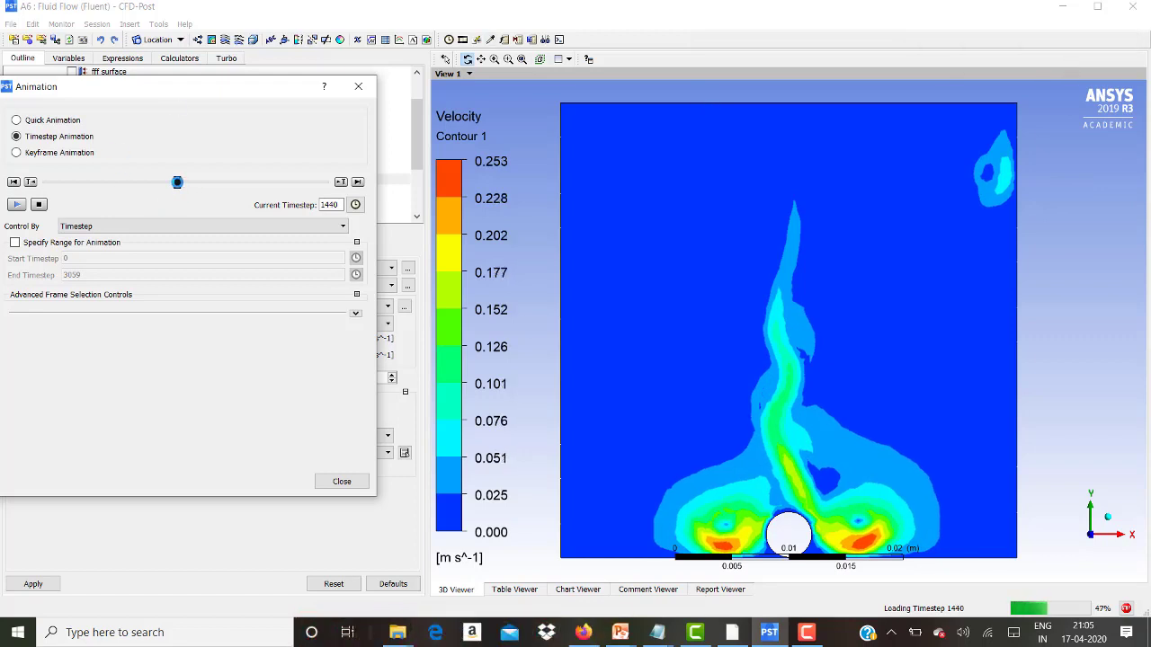
pyautogui.click(39, 205)
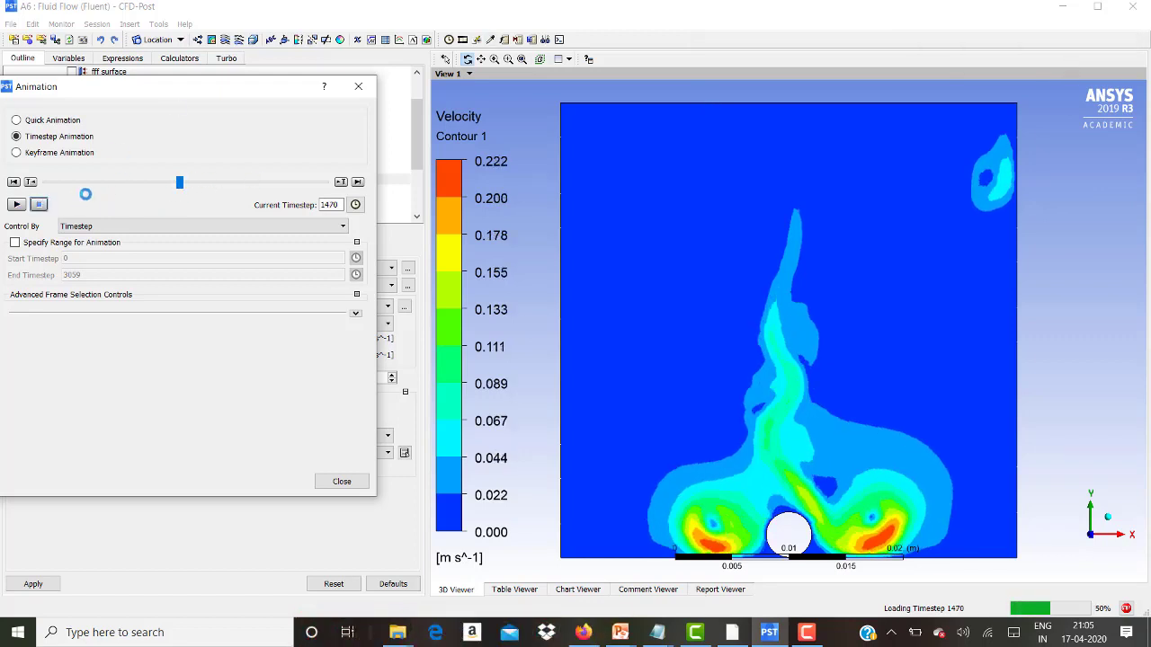
pyautogui.moveTo(184, 186); pyautogui.dragTo(329, 186)
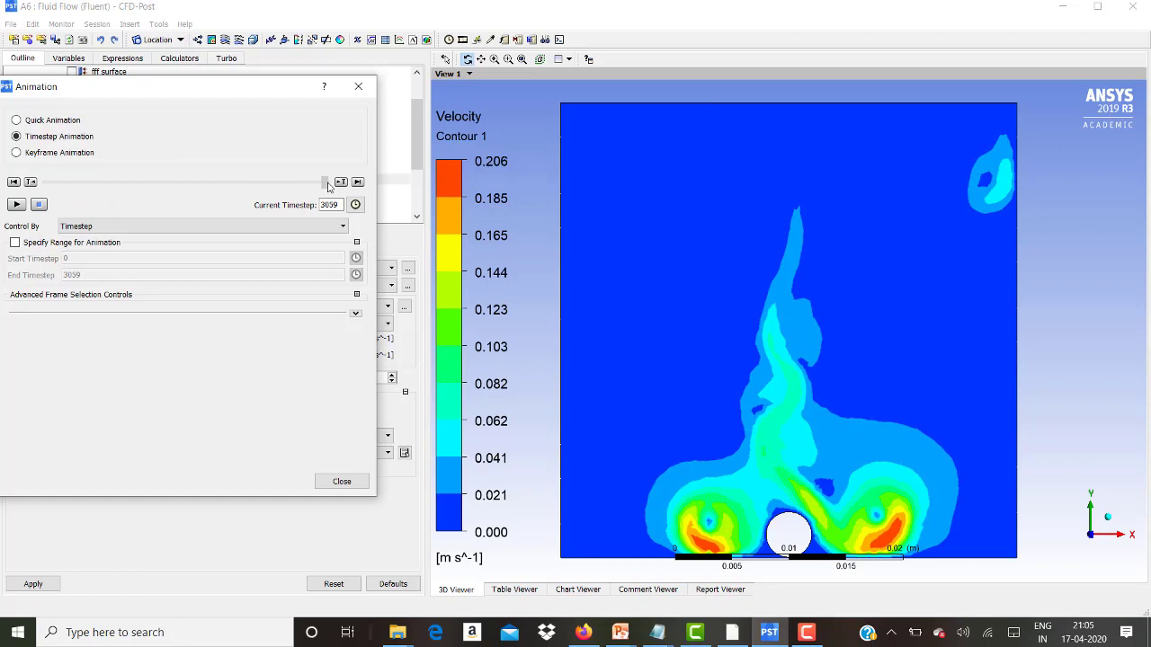